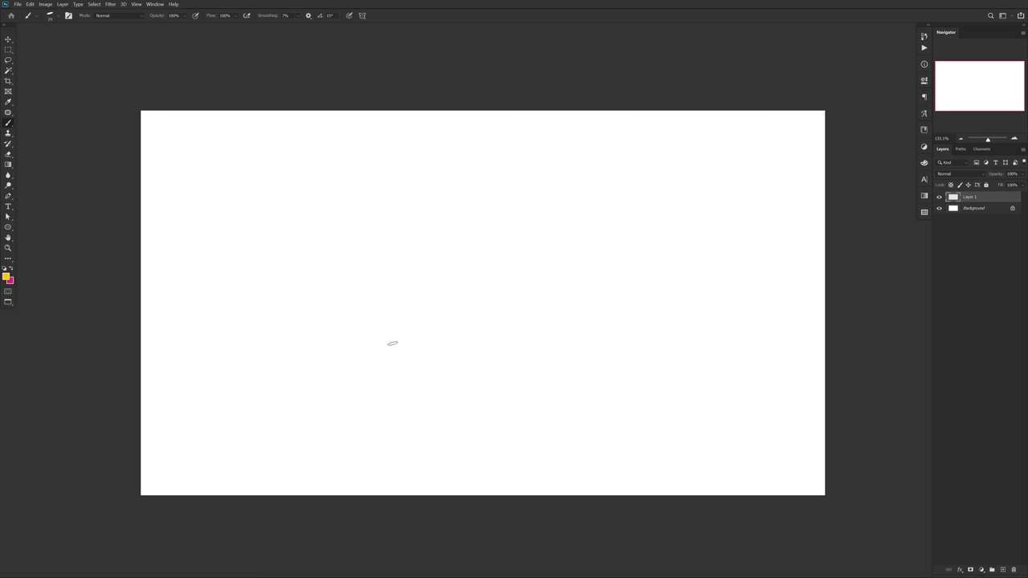
- Brush a yellow crown outline with three peaks on Layer 1 and move it to the middle of the canvas
{"action": "mouse_move", "coordinate": [392, 308]}
{"action": "left_mouse_down"}
{"action": "mouse_move", "coordinate": [440, 249]}
{"action": "mouse_move", "coordinate": [462, 321]}
{"action": "mouse_move", "coordinate": [491, 281]}
{"action": "mouse_move", "coordinate": [513, 327]}
{"action": "mouse_move", "coordinate": [379, 362]}
{"action": "mouse_move", "coordinate": [417, 308]}
{"action": "mouse_move", "coordinate": [422, 334]}
{"action": "mouse_move", "coordinate": [454, 222]}
{"action": "mouse_move", "coordinate": [473, 315]}
{"action": "mouse_move", "coordinate": [509, 300]}
{"action": "mouse_move", "coordinate": [529, 334]}
{"action": "mouse_move", "coordinate": [393, 354]}
{"action": "left_mouse_up"}
{"action": "key", "text": "ctrl+z"}
{"action": "key", "text": "v"}
{"action": "mouse_move", "coordinate": [482, 328]}
{"action": "left_mouse_down"}
{"action": "mouse_move", "coordinate": [473, 345]}
{"action": "mouse_move", "coordinate": [506, 345]}
{"action": "mouse_move", "coordinate": [516, 332]}
{"action": "mouse_move", "coordinate": [538, 344]}
{"action": "mouse_move", "coordinate": [356, 342]}
{"action": "mouse_move", "coordinate": [561, 334]}
{"action": "mouse_move", "coordinate": [549, 351]}
{"action": "mouse_move", "coordinate": [555, 345]}
{"action": "left_mouse_up"}
{"action": "left_click_drag", "start_coordinate": [575, 343], "coordinate": [553, 343]}
- Show the Almighty Library assets and start creating a new library asset from the crown image
{"action": "left_click", "coordinate": [157, 4]}
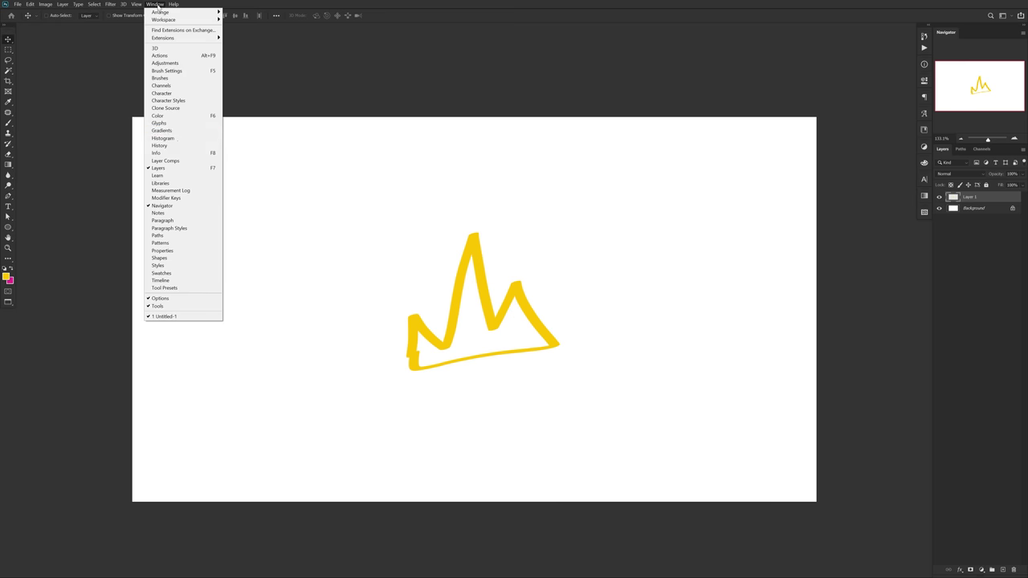
{"action": "left_click", "coordinate": [173, 184]}
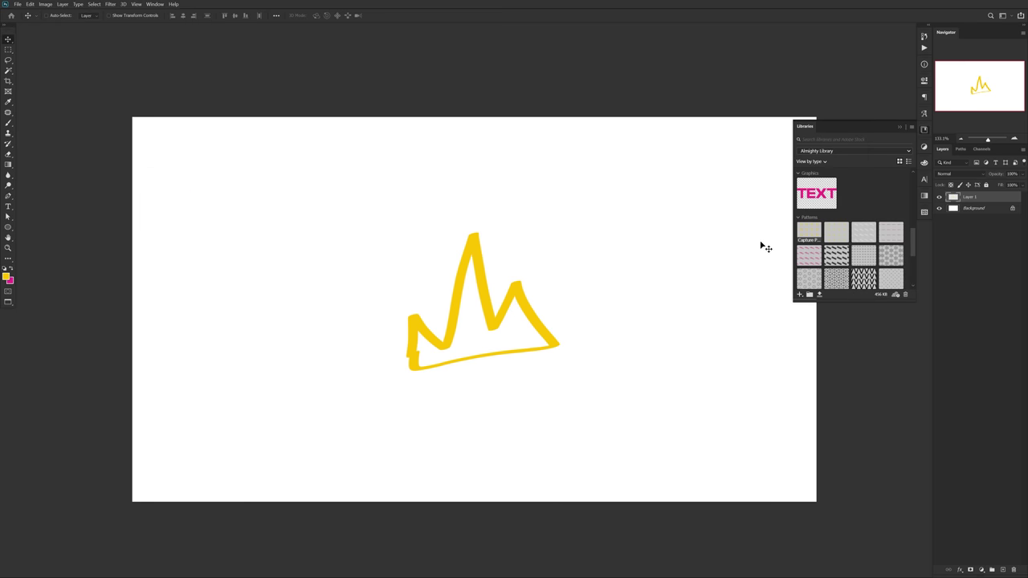
{"action": "left_click", "coordinate": [800, 295]}
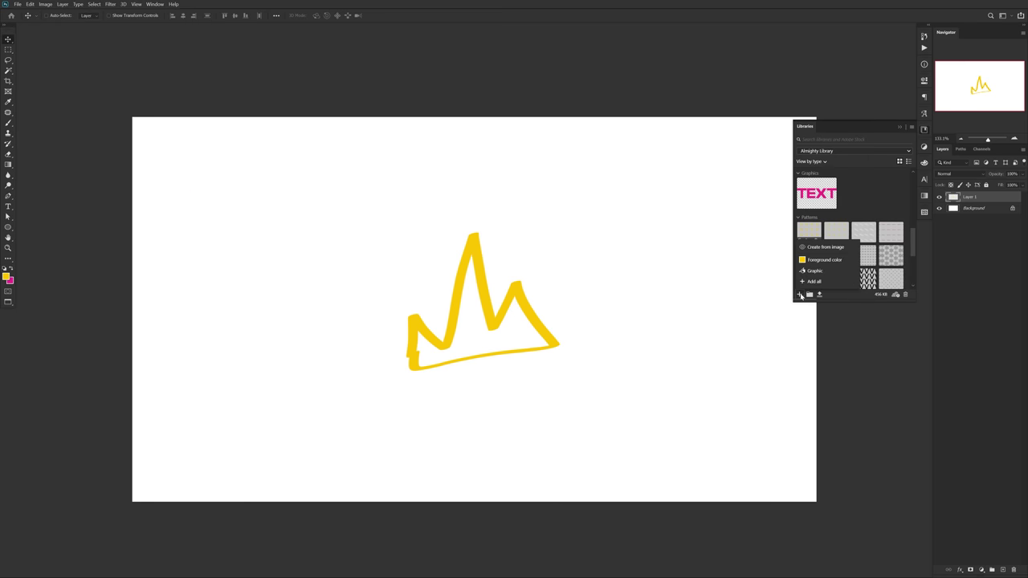
{"action": "left_click", "coordinate": [827, 248]}
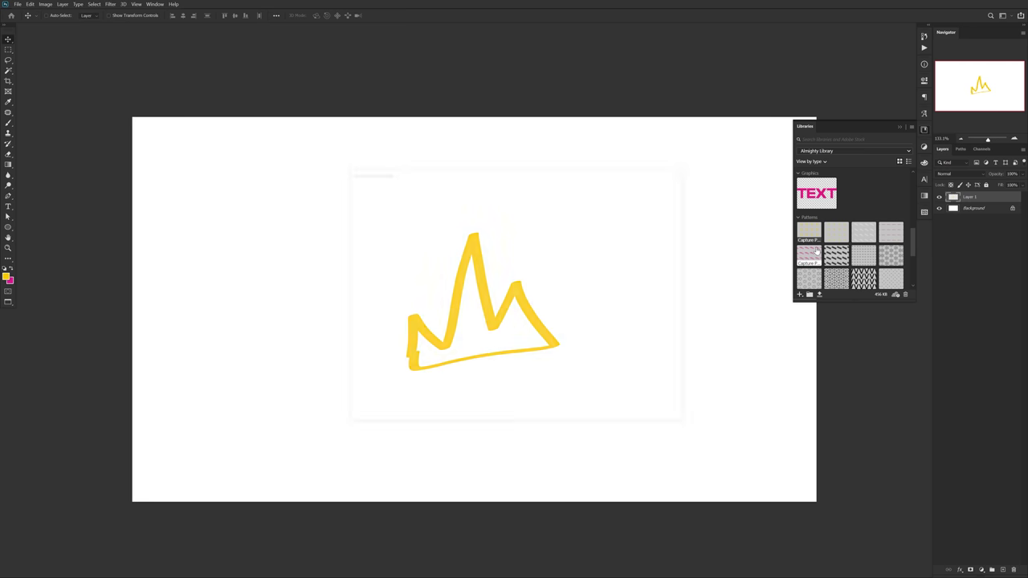
- Create a square-grid crown pattern with scale 0.4 and a rotated motif, and save it to CC Libraries
{"action": "left_click", "coordinate": [659, 218]}
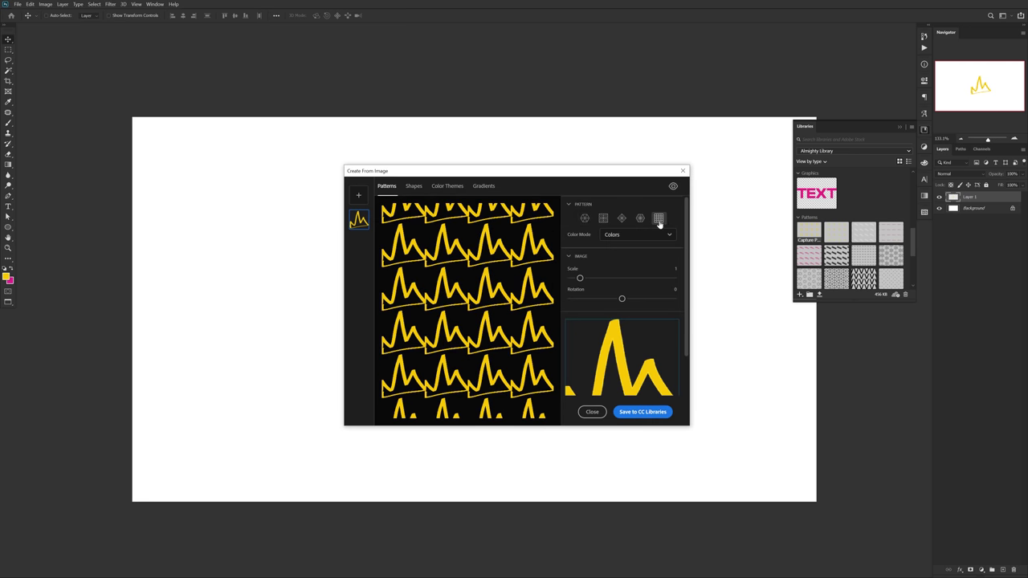
{"action": "left_click_drag", "start_coordinate": [577, 275], "coordinate": [572, 278]}
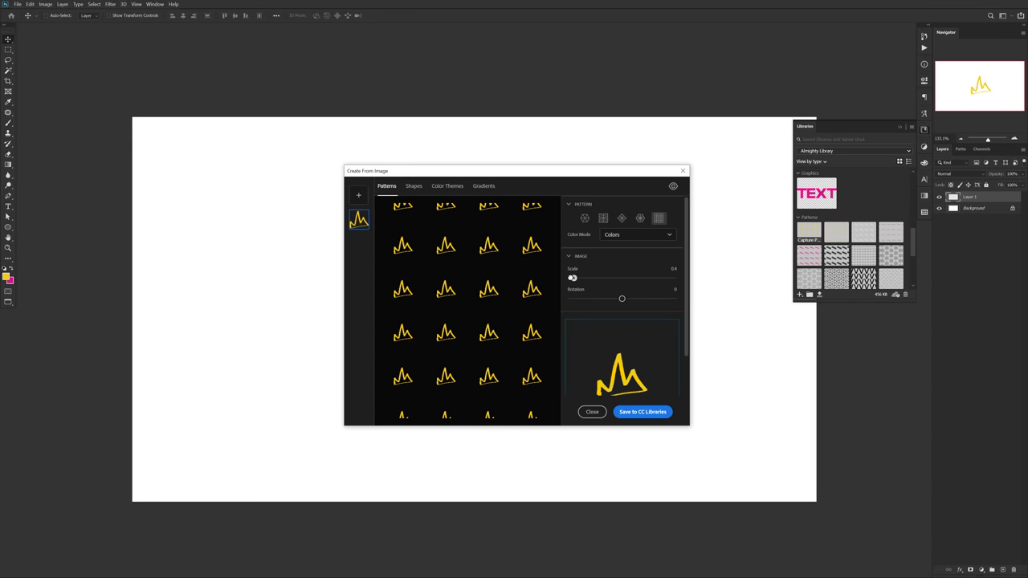
{"action": "mouse_move", "coordinate": [622, 298]}
{"action": "left_mouse_down"}
{"action": "mouse_move", "coordinate": [578, 296]}
{"action": "mouse_move", "coordinate": [619, 297]}
{"action": "mouse_move", "coordinate": [607, 309]}
{"action": "mouse_move", "coordinate": [610, 299]}
{"action": "left_mouse_up"}
{"action": "left_click", "coordinate": [634, 416]}
{"action": "left_click", "coordinate": [592, 412]}
- Apply the newly saved crown pattern from the library as a pattern fill layer
{"action": "left_click", "coordinate": [799, 218]}
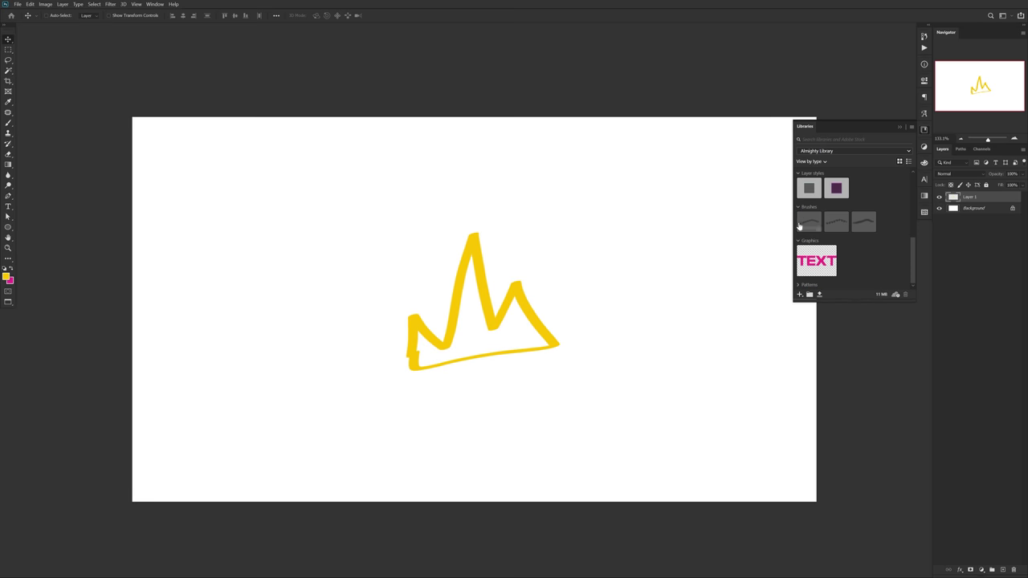
{"action": "left_click", "coordinate": [799, 285]}
{"action": "scroll", "coordinate": [808, 228], "scroll_direction": "up", "scroll_amount": 1}
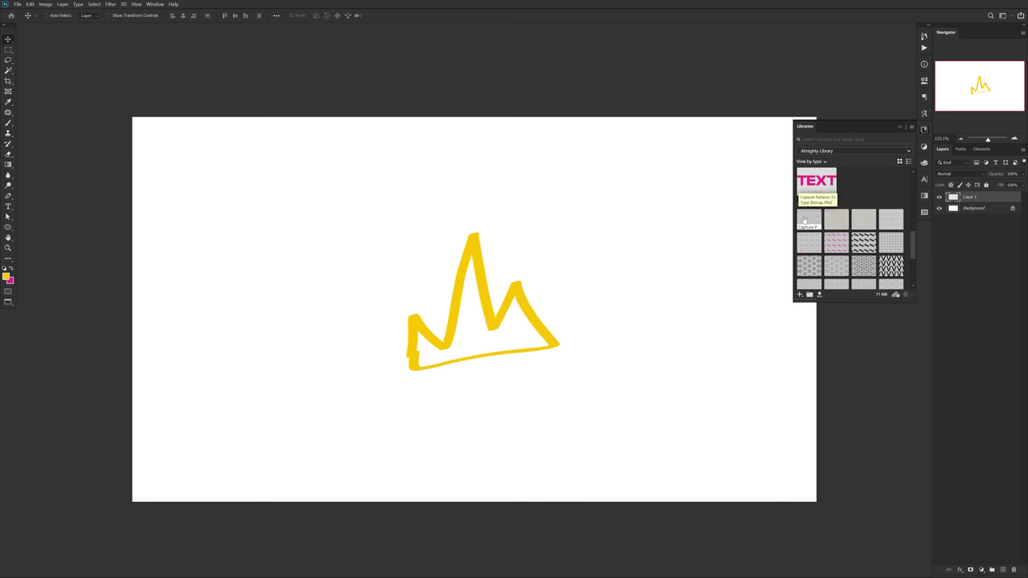
{"action": "left_click", "coordinate": [807, 220]}
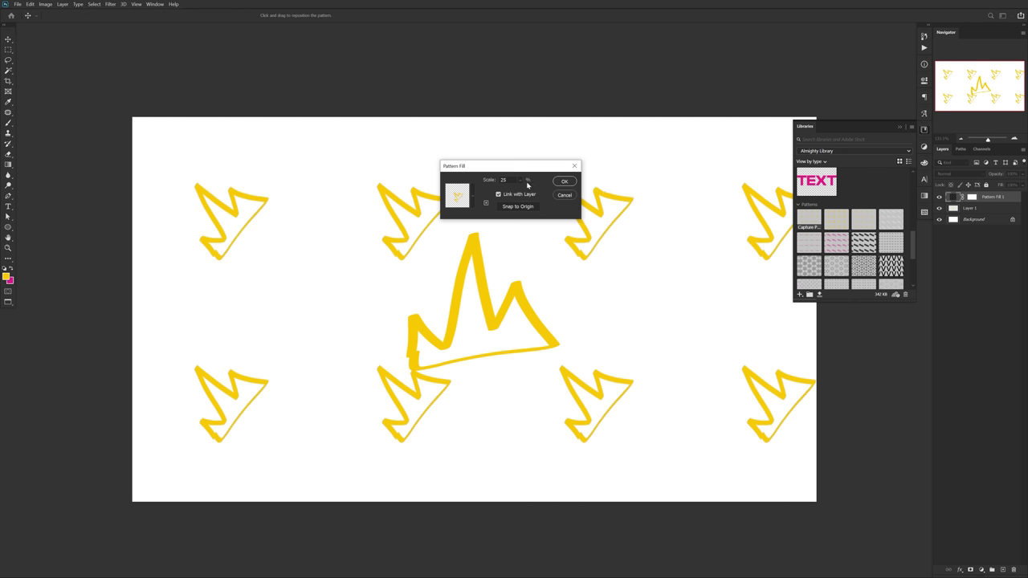
- Scale the pattern fill down so tiny crowns tile the whole canvas, hide Layer 1, and reopen the fill settings
{"action": "key", "text": "Down"}
{"action": "key", "text": "Down"}
{"action": "key", "text": "Down"}
{"action": "key", "text": "Down"}
{"action": "key", "text": "Down"}
{"action": "key", "text": "Down"}
{"action": "key", "text": "Down"}
{"action": "key", "text": "Down"}
{"action": "key", "text": "Down"}
{"action": "key", "text": "Down"}
{"action": "key", "text": "Down"}
{"action": "key", "text": "Down"}
{"action": "key", "text": "Down"}
{"action": "key", "text": "Down"}
{"action": "key", "text": "Down"}
{"action": "key", "text": "Down"}
{"action": "key", "text": "Down"}
{"action": "key", "text": "Down"}
{"action": "key", "text": "Down"}
{"action": "key", "text": "Down"}
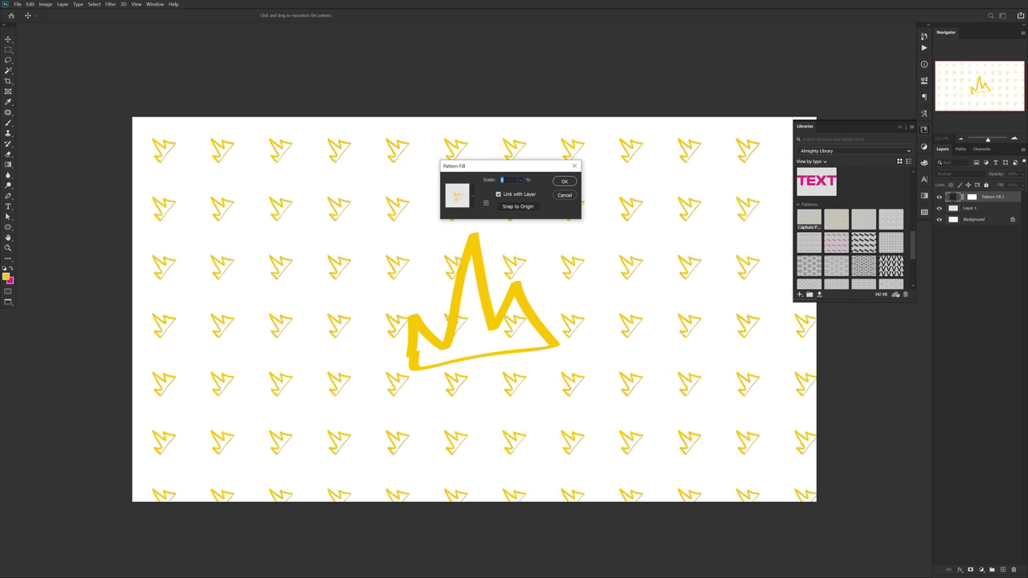
{"action": "key", "text": "Down"}
{"action": "key", "text": "Down"}
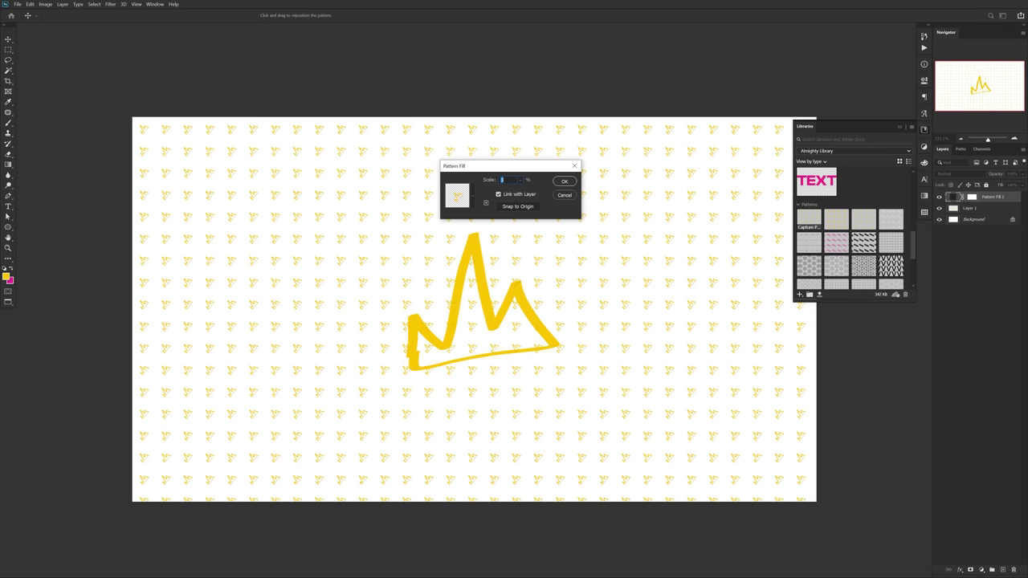
{"action": "left_click", "coordinate": [564, 182]}
{"action": "left_click", "coordinate": [939, 208]}
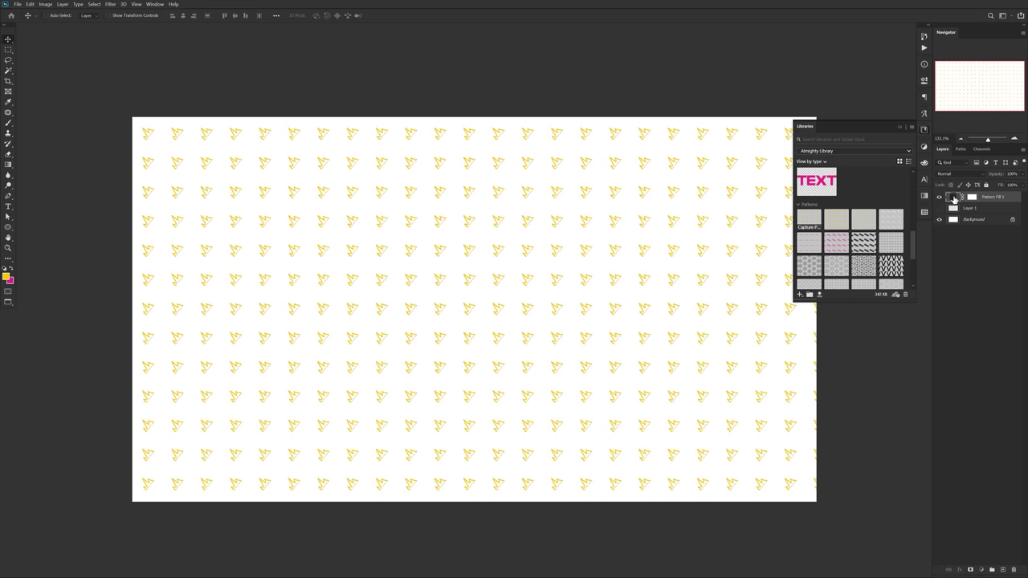
{"action": "double_click", "coordinate": [953, 198]}
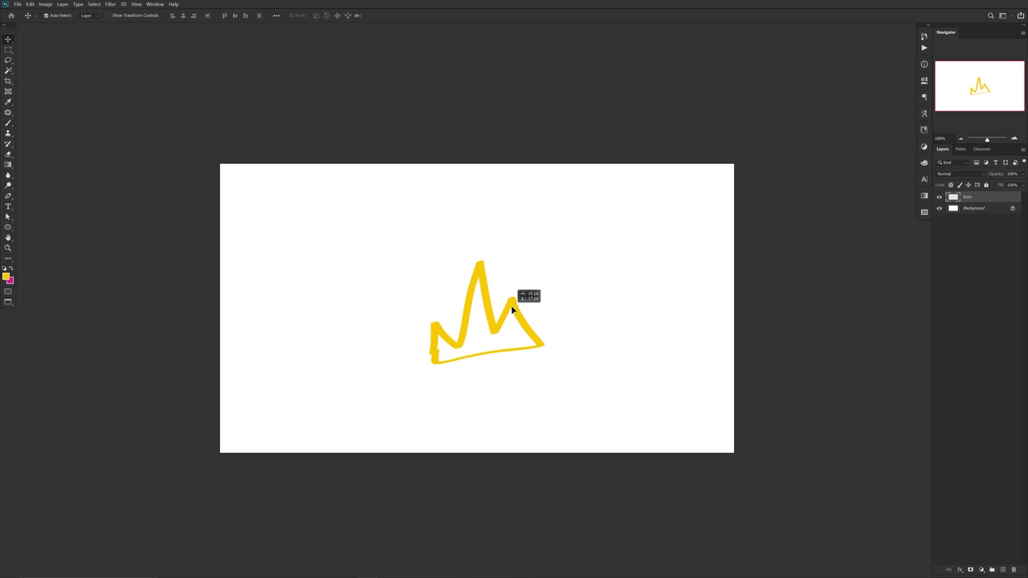
- Scale the crown on the Icon layer down to a small icon in the middle of the canvas
{"action": "key", "text": "ctrl+t"}
{"action": "left_click_drag", "start_coordinate": [542, 310], "coordinate": [496, 319]}
{"action": "key", "text": "Return"}
- Select a rectangle with some margin around the small crown and define it as a custom pattern
{"action": "left_click_drag", "start_coordinate": [8, 49], "coordinate": [46, 51]}
{"action": "left_click_drag", "start_coordinate": [454, 295], "coordinate": [501, 329]}
{"action": "left_click", "coordinate": [419, 278]}
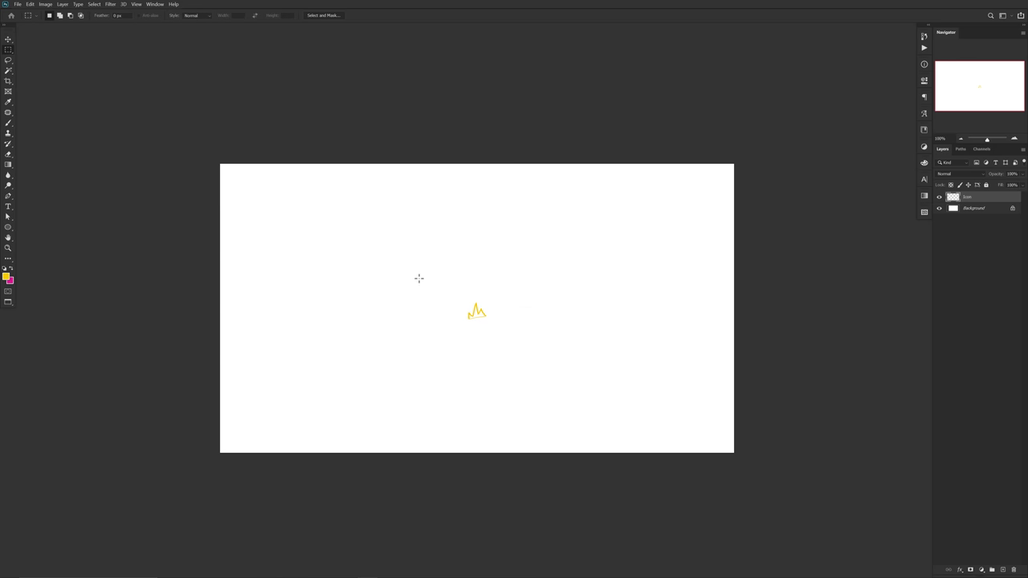
{"action": "left_click", "coordinate": [30, 4]}
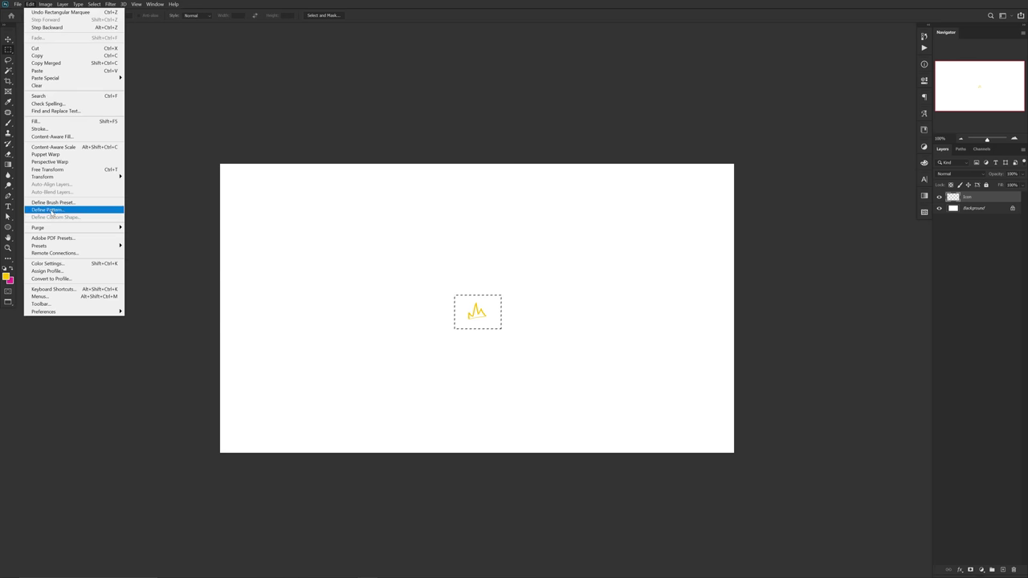
{"action": "left_click", "coordinate": [53, 209]}
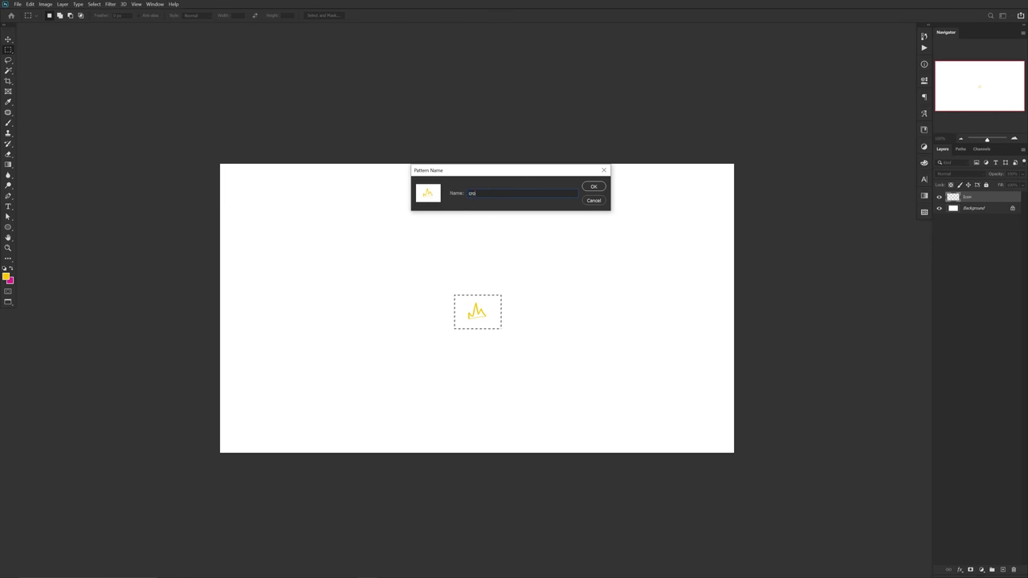
{"action": "key", "text": "Return"}
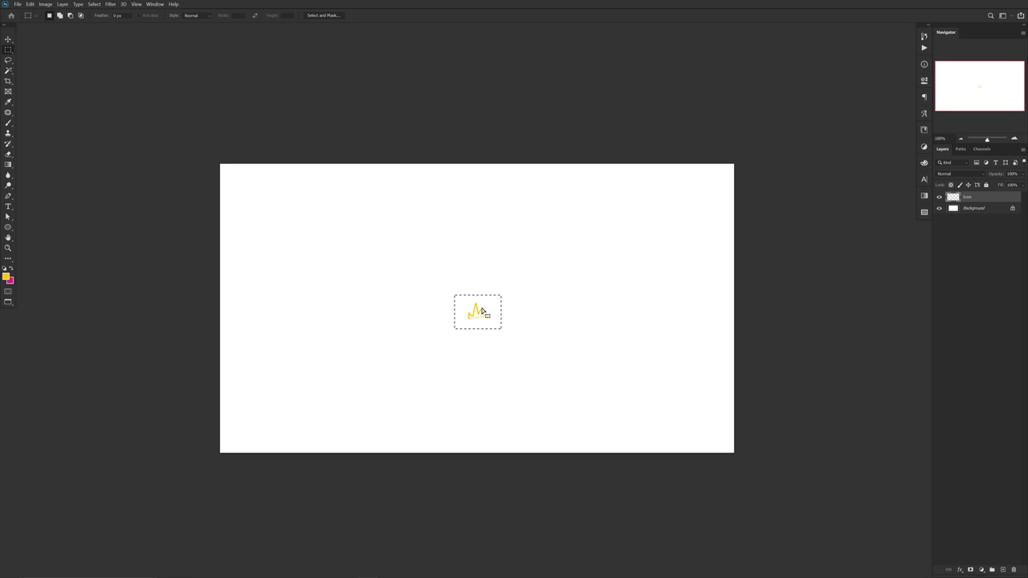
- Clear the selection, hide the Icon layer, and add a new empty layer above it
{"action": "key", "text": "v"}
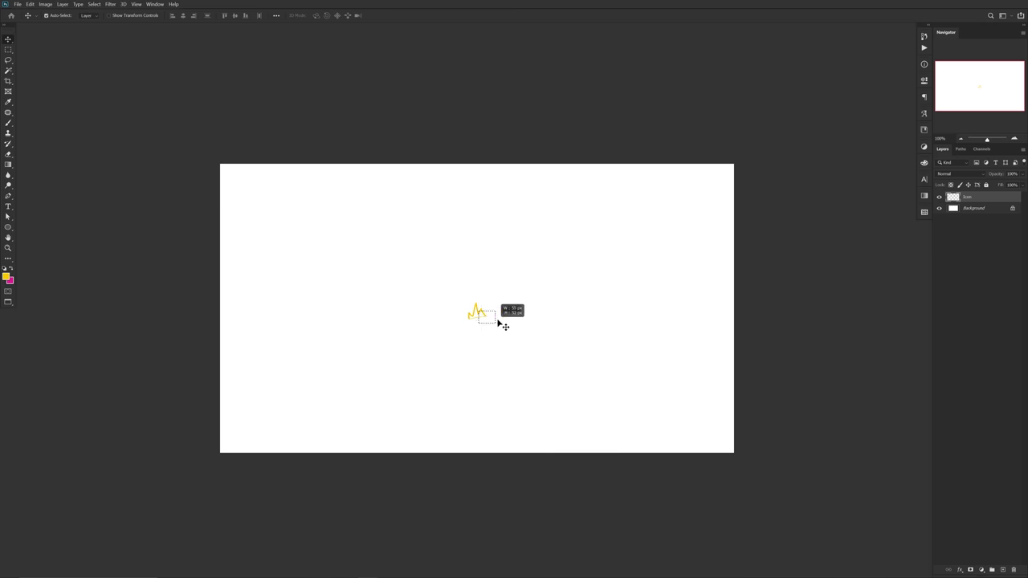
{"action": "left_click_drag", "start_coordinate": [485, 309], "coordinate": [523, 321]}
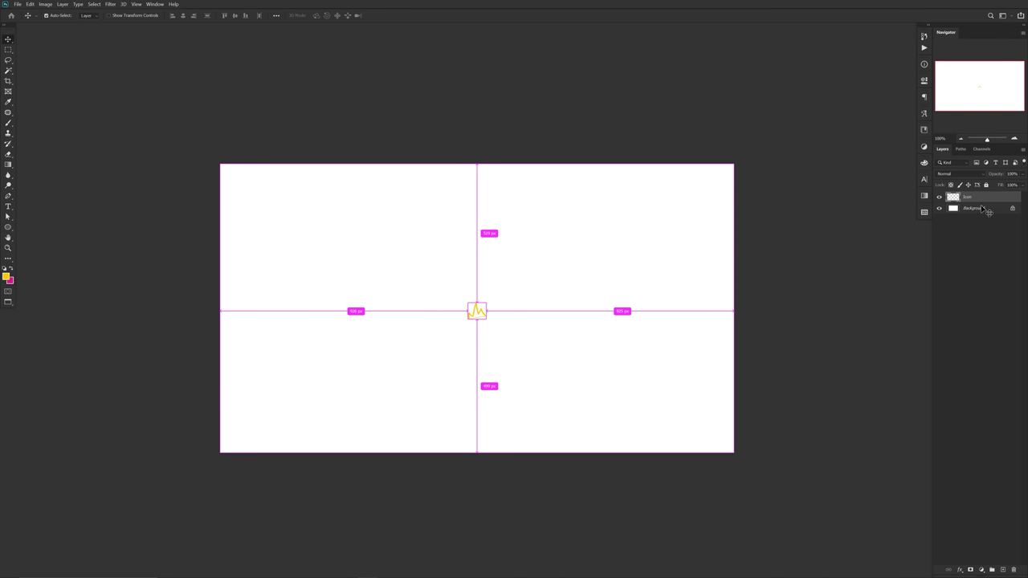
{"action": "left_click", "coordinate": [939, 198]}
{"action": "left_click", "coordinate": [1000, 569]}
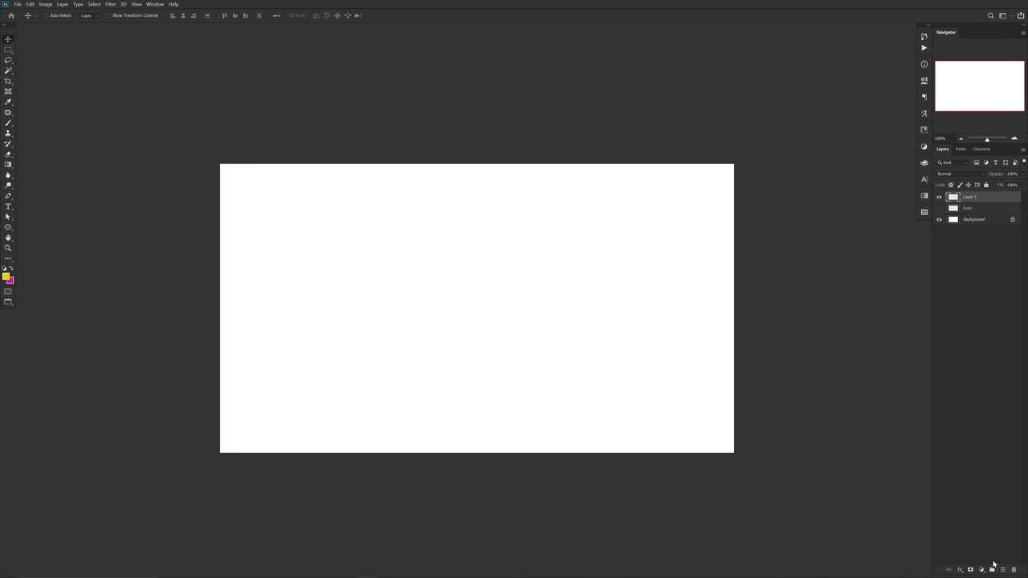
- Select the entire canvas with the Rectangular Marquee tool on the new layer
{"action": "key", "text": "m"}
{"action": "right_click", "coordinate": [7, 53]}
{"action": "left_click", "coordinate": [43, 51]}
{"action": "left_click_drag", "start_coordinate": [205, 150], "coordinate": [757, 466]}
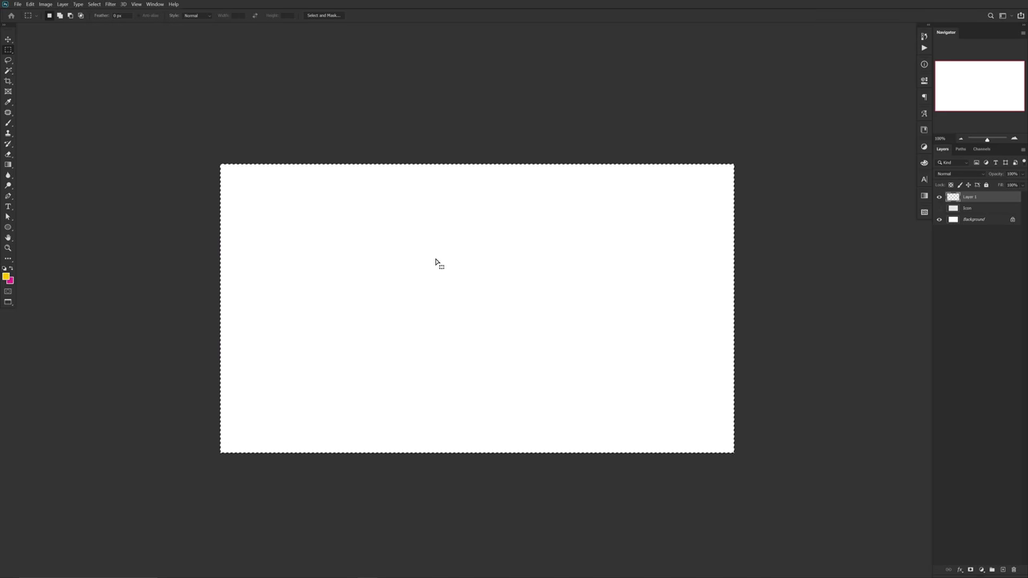
- Set up a Fill for the selection with Pattern as its contents and the Script option enabled
{"action": "right_click", "coordinate": [471, 287]}
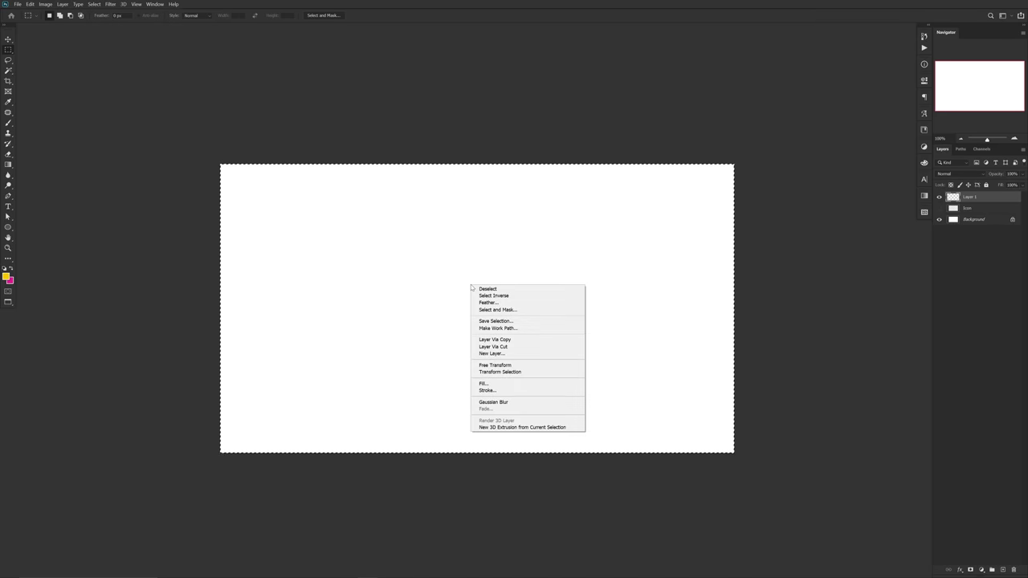
{"action": "left_click", "coordinate": [494, 385]}
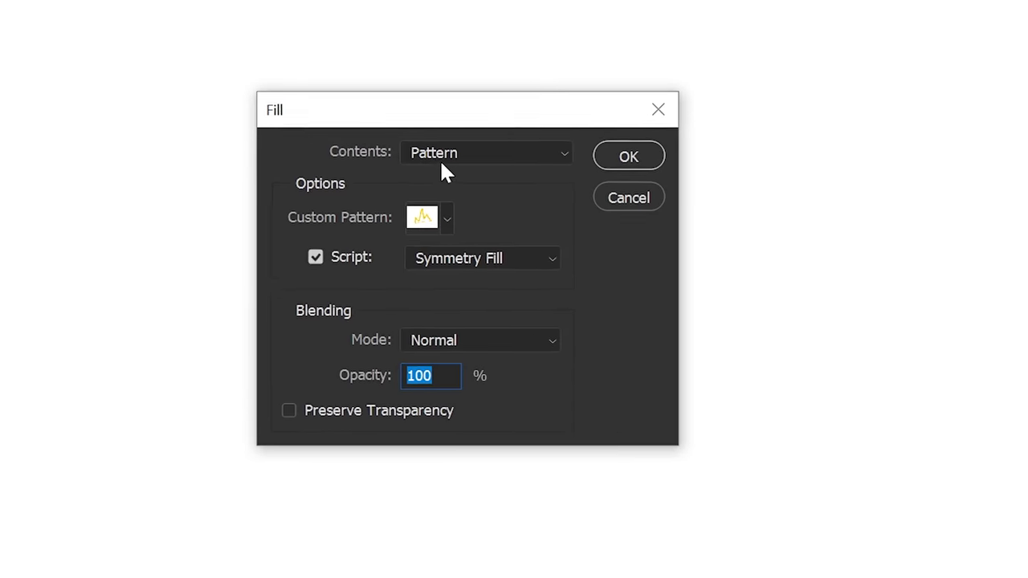
{"action": "left_click", "coordinate": [489, 244]}
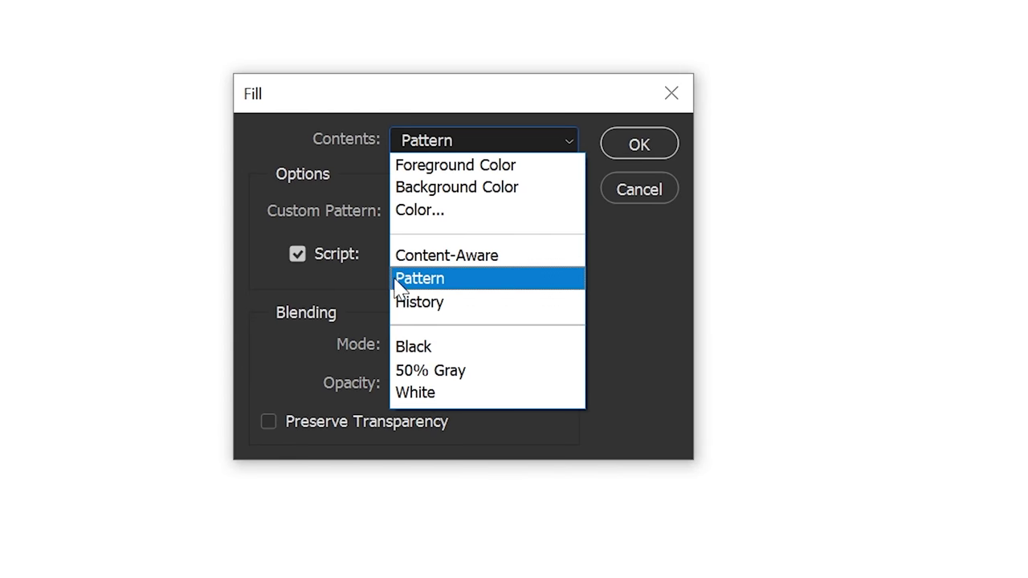
{"action": "left_click", "coordinate": [424, 281]}
{"action": "left_click", "coordinate": [297, 254]}
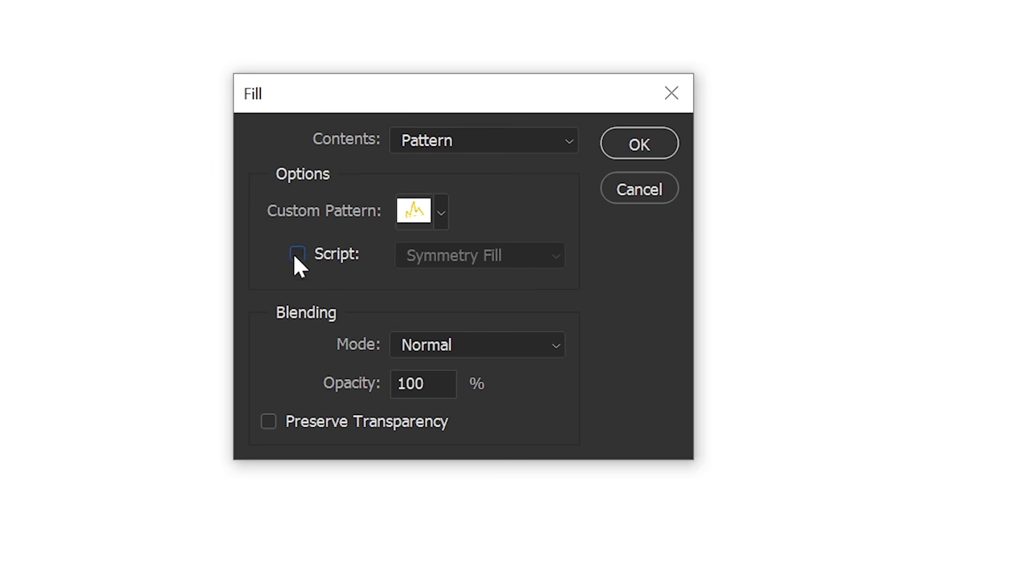
{"action": "left_click", "coordinate": [297, 254]}
{"action": "left_click", "coordinate": [297, 254]}
{"action": "left_click", "coordinate": [297, 255]}
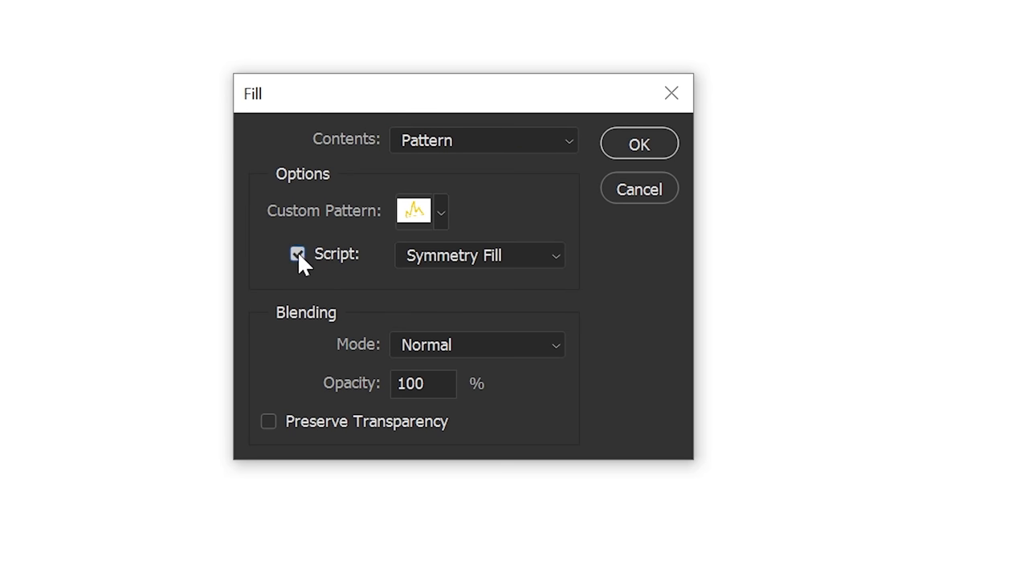
- Choose the newly defined crown as the custom pattern with the Symmetry Fill script, and accept the Fill settings
{"action": "left_click", "coordinate": [438, 215]}
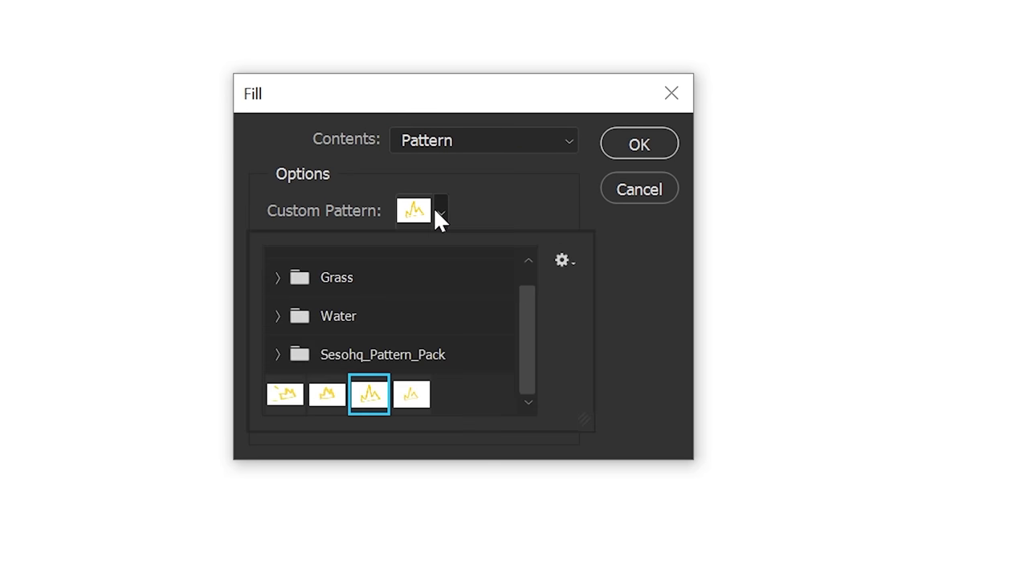
{"action": "left_click", "coordinate": [410, 393]}
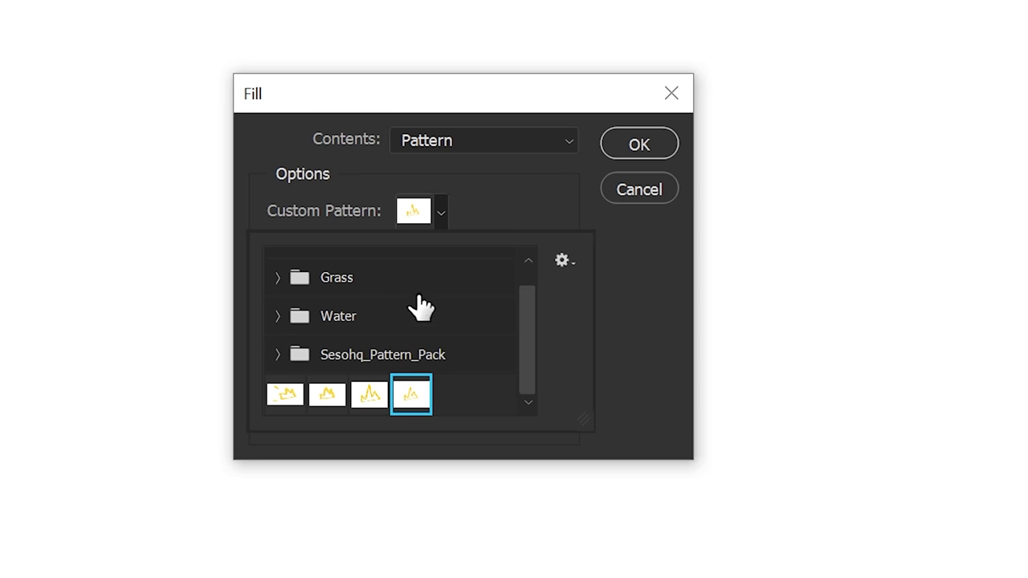
{"action": "left_click", "coordinate": [439, 209]}
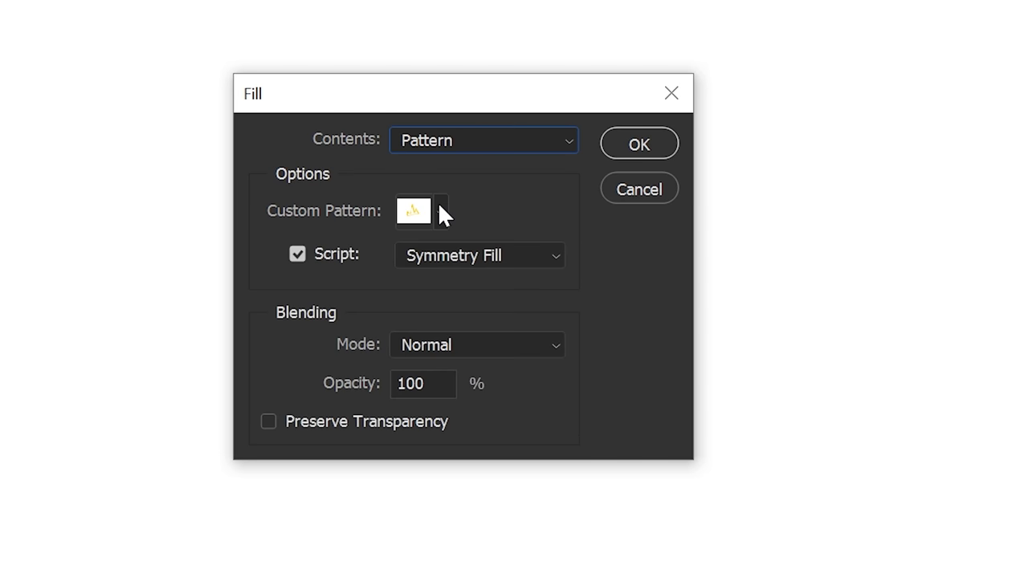
{"action": "left_click", "coordinate": [431, 257]}
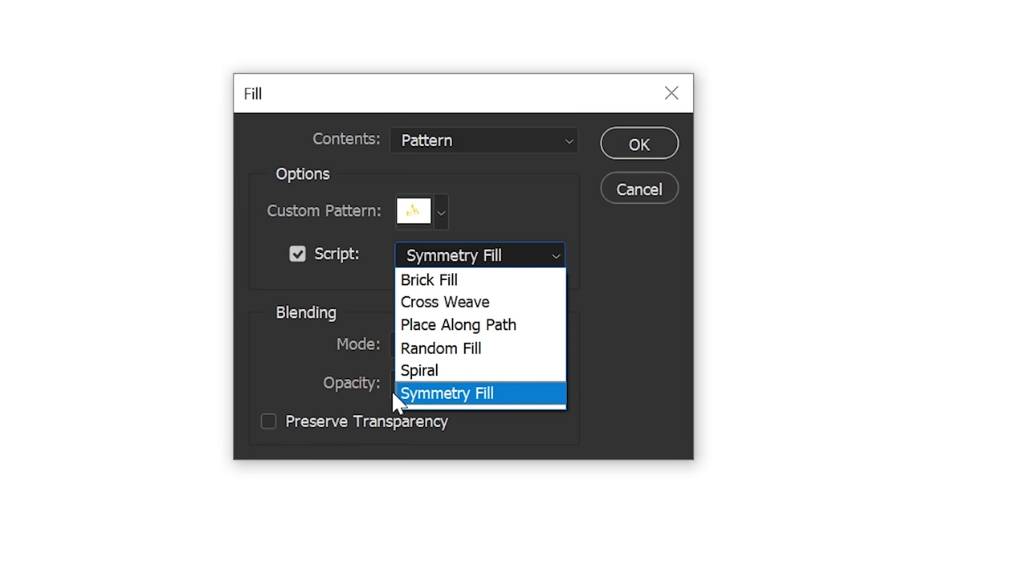
{"action": "left_click", "coordinate": [479, 393]}
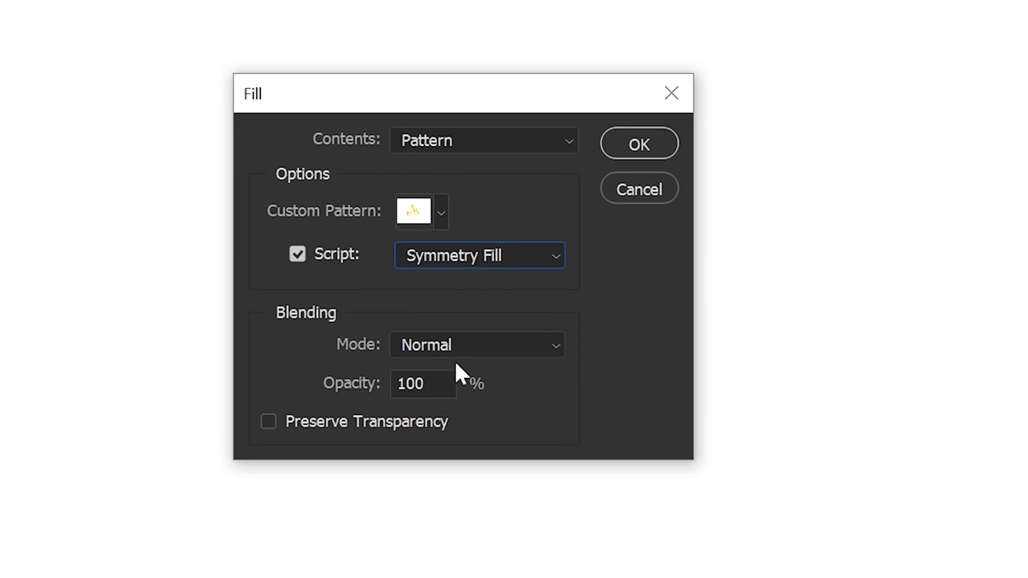
{"action": "left_click", "coordinate": [639, 145]}
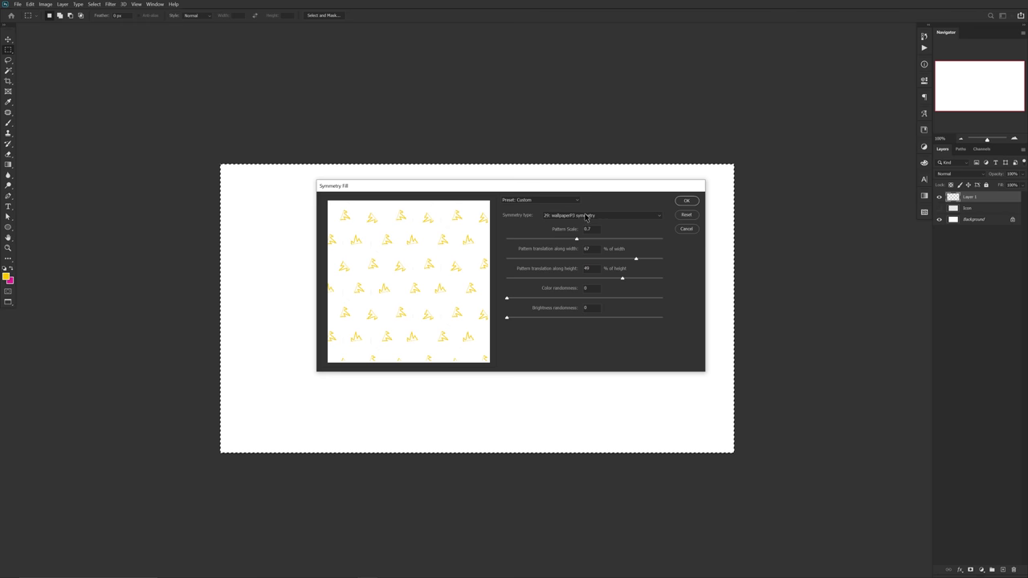
- Choose the 29: wallpaperP3 symmetry type and set the pattern translation to 85% of width and 65% of height
{"action": "left_click", "coordinate": [597, 217]}
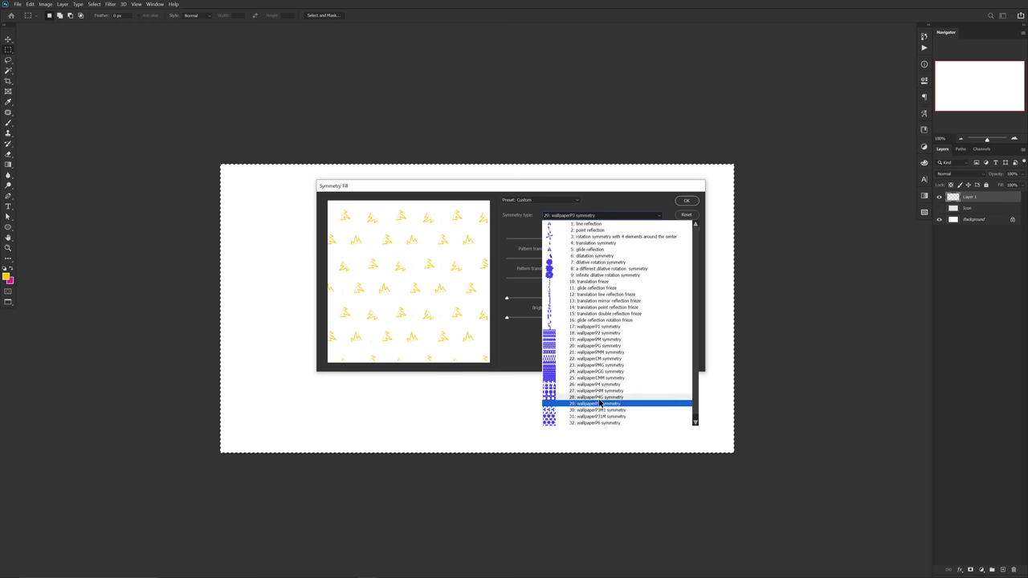
{"action": "left_click", "coordinate": [669, 406]}
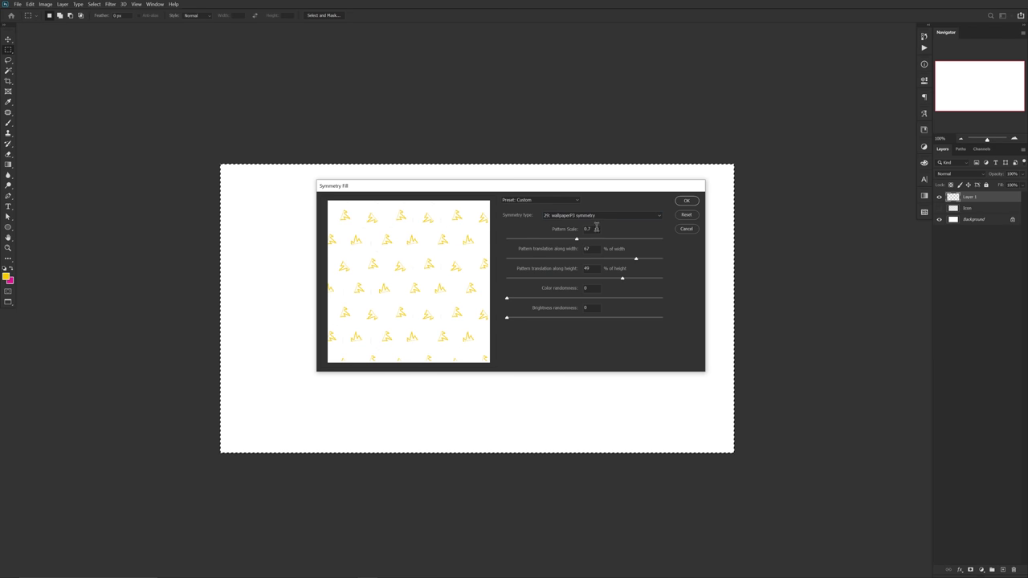
{"action": "left_click", "coordinate": [590, 267]}
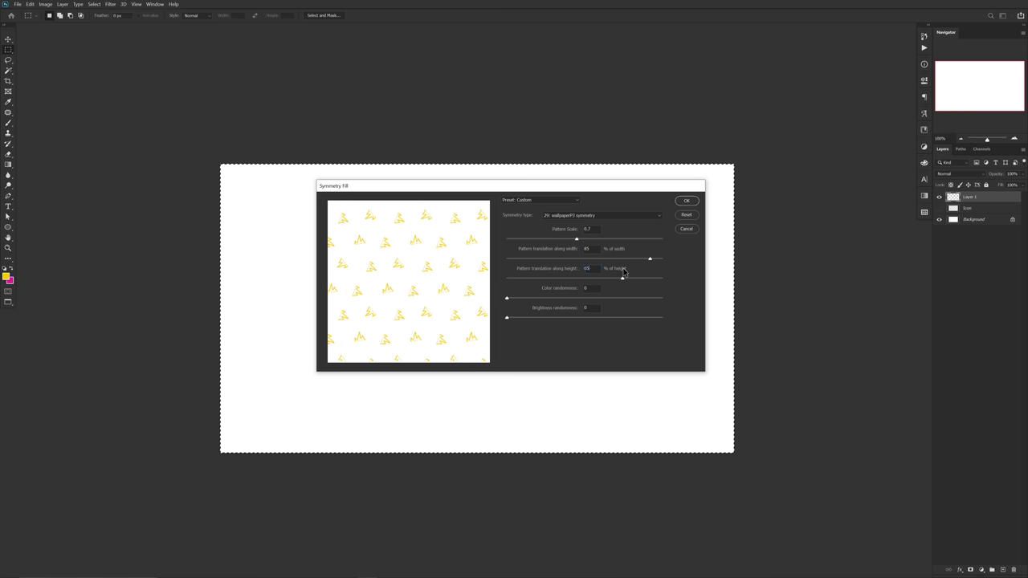
{"action": "left_click", "coordinate": [594, 251]}
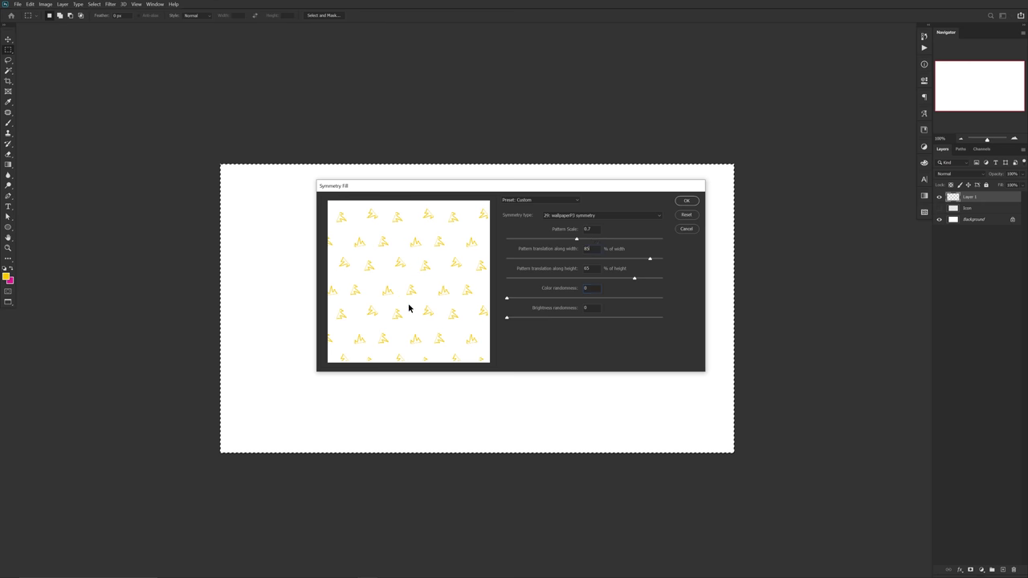
- Try other pattern translations, such as 90% of width with 77% of height and 75% with 63%
{"action": "mouse_move", "coordinate": [640, 259]}
{"action": "left_mouse_down"}
{"action": "mouse_move", "coordinate": [655, 260]}
{"action": "mouse_move", "coordinate": [644, 279]}
{"action": "left_mouse_up"}
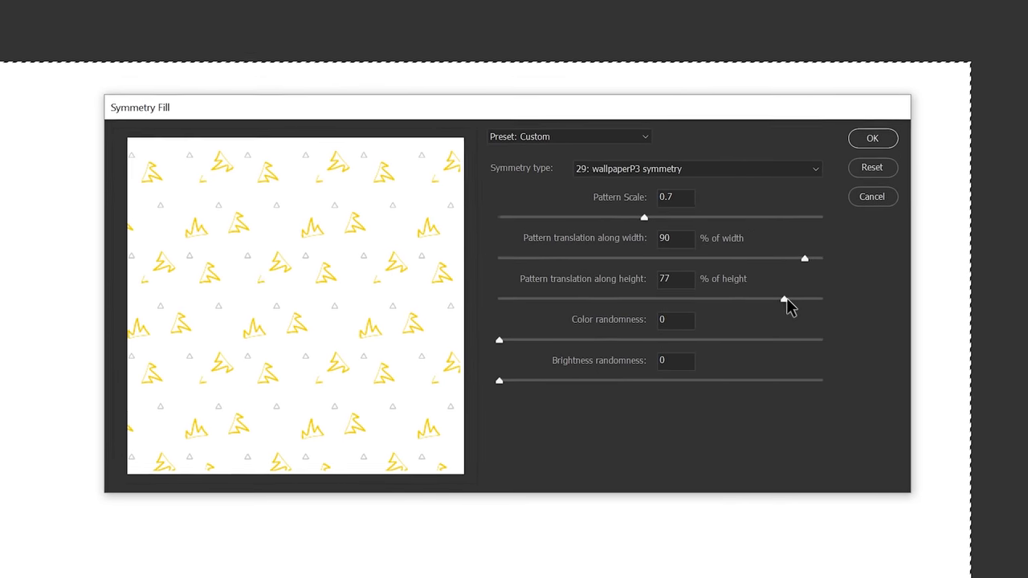
{"action": "left_click_drag", "start_coordinate": [787, 304], "coordinate": [768, 303]}
{"action": "left_click_drag", "start_coordinate": [834, 257], "coordinate": [807, 257]}
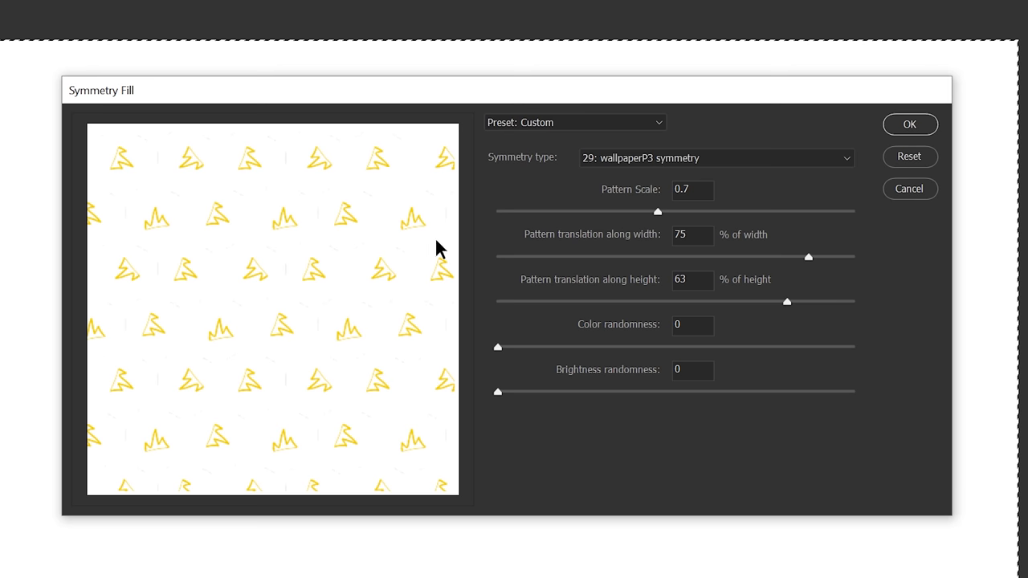
- Return the pattern translation to 85% along width and 65% along height, and accept the Symmetry Fill
{"action": "left_click_drag", "start_coordinate": [700, 232], "coordinate": [651, 236]}
{"action": "type", "text": "85"}
{"action": "key", "text": "Tab"}
{"action": "type", "text": "65"}
{"action": "left_click", "coordinate": [911, 126]}
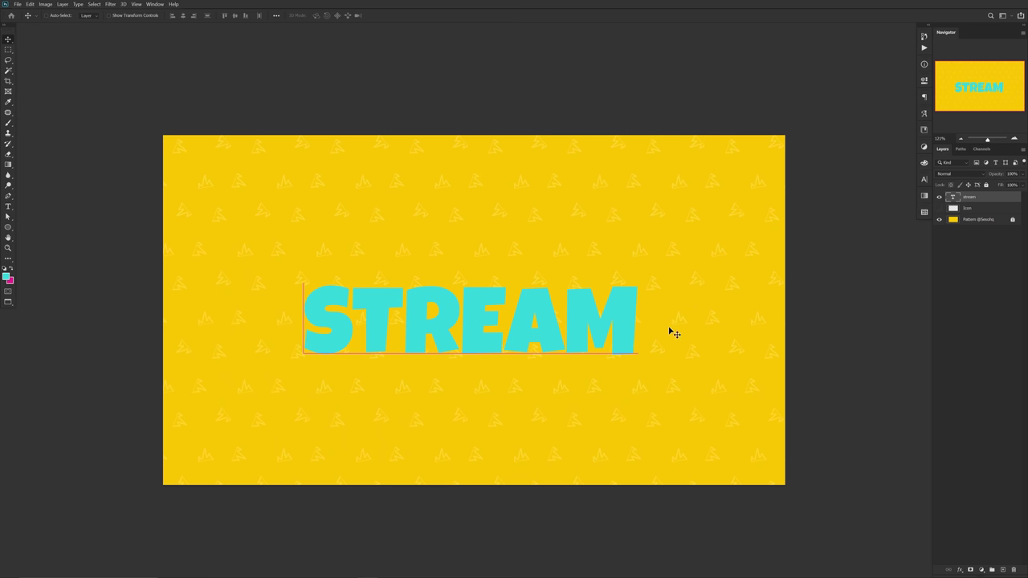
- Open the STREAM text's layer style and apply the saved preset with two inner shadows and a white drop shadow
{"action": "double_click", "coordinate": [994, 205]}
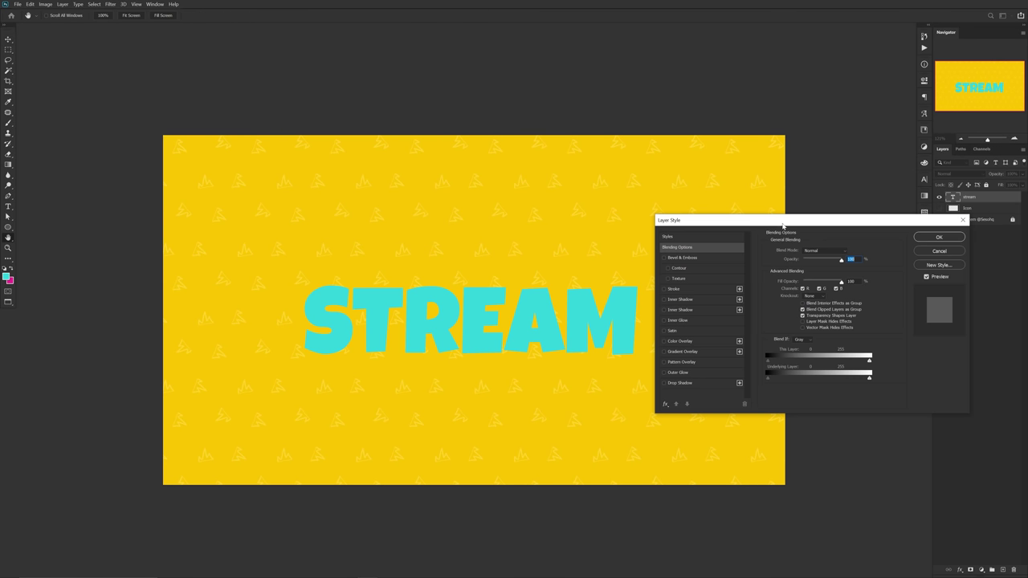
{"action": "left_click", "coordinate": [688, 237]}
{"action": "left_click", "coordinate": [781, 301]}
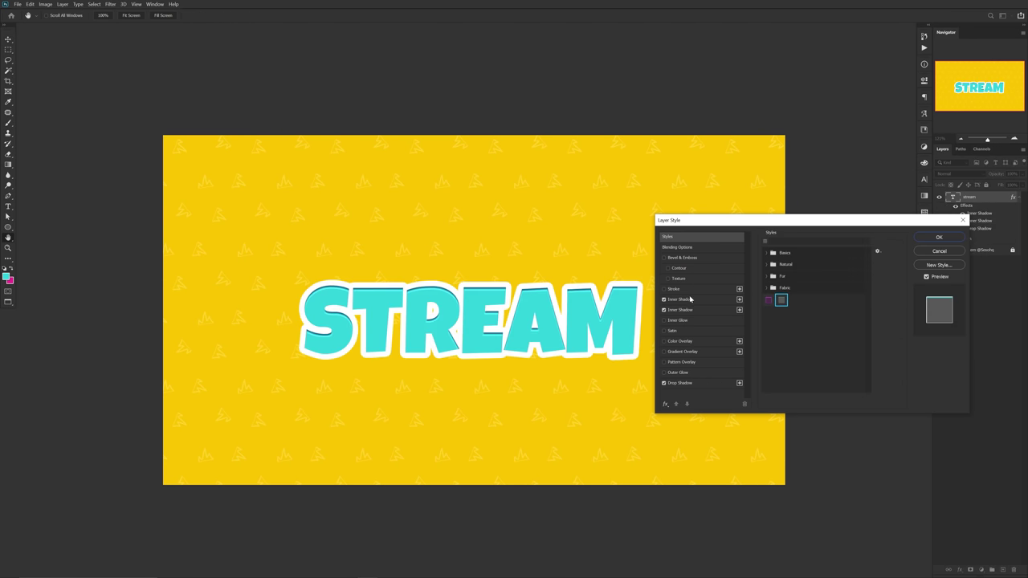
- Try a darker, bluer shade of the STREAM letter colour for the first Inner Shadow
{"action": "left_click", "coordinate": [687, 299]}
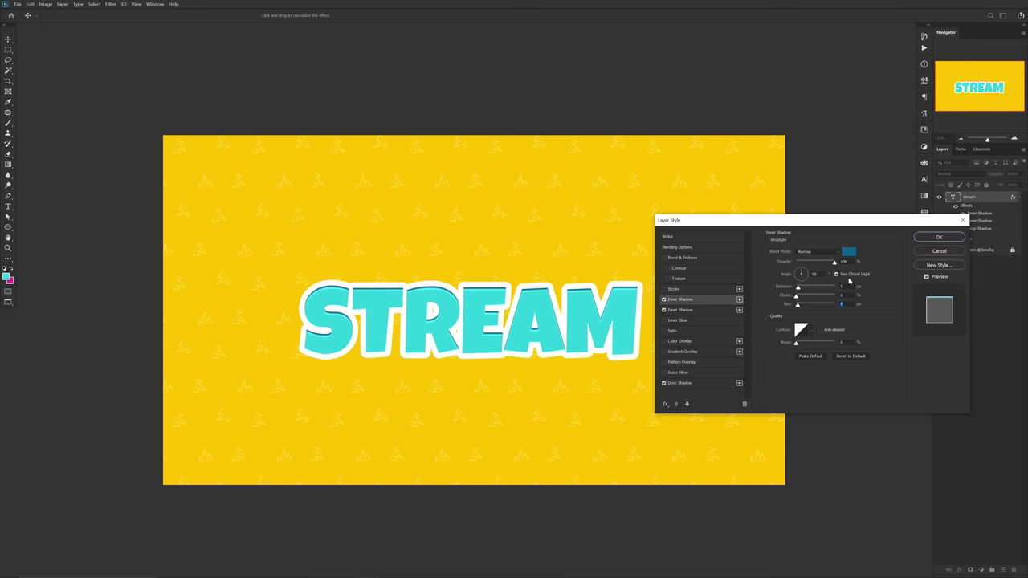
{"action": "left_click", "coordinate": [849, 254]}
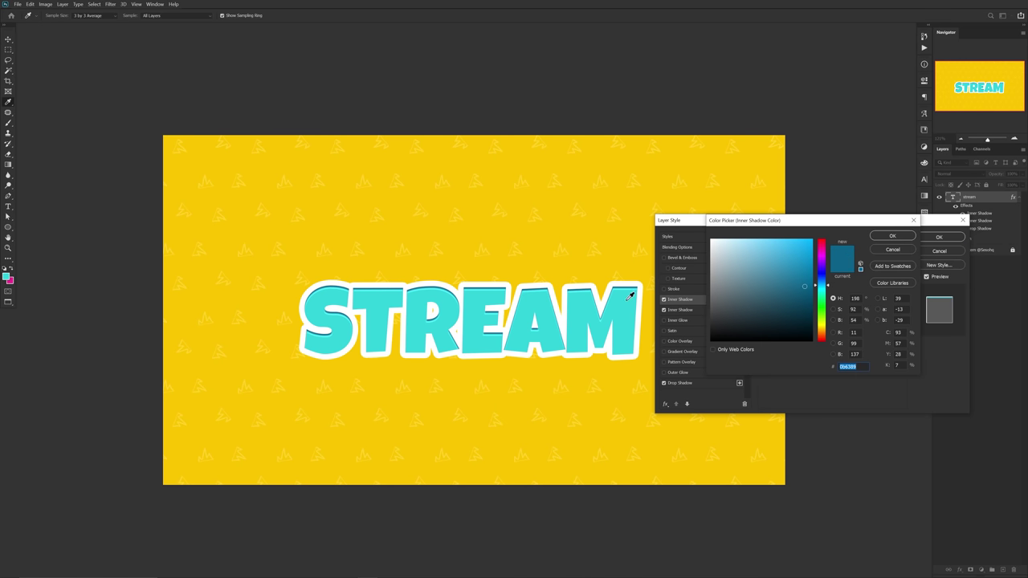
{"action": "left_click", "coordinate": [627, 300]}
{"action": "left_click", "coordinate": [819, 284]}
{"action": "left_click", "coordinate": [801, 287]}
{"action": "left_click_drag", "start_coordinate": [801, 288], "coordinate": [800, 287]}
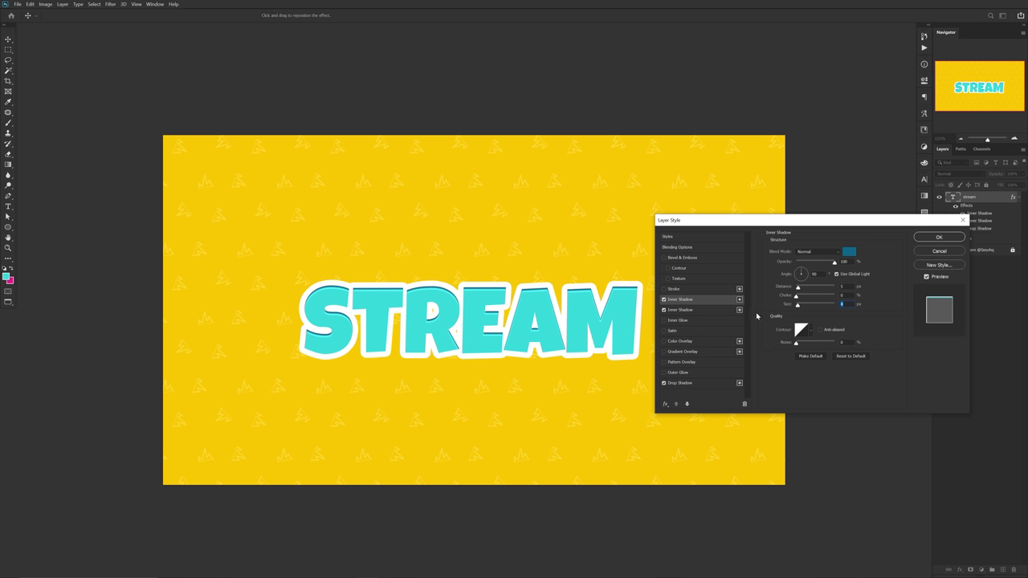
- Try a lighter tint sampled from the STREAM letters for the second Inner Shadow, and cancel the colour choice
{"action": "left_click", "coordinate": [692, 310]}
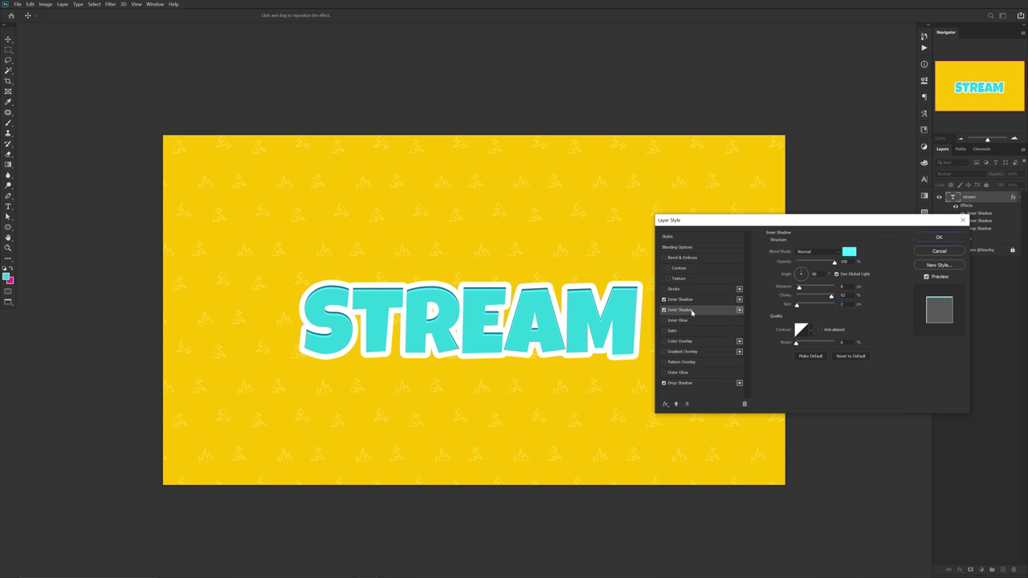
{"action": "double_click", "coordinate": [842, 286]}
{"action": "left_click", "coordinate": [846, 255]}
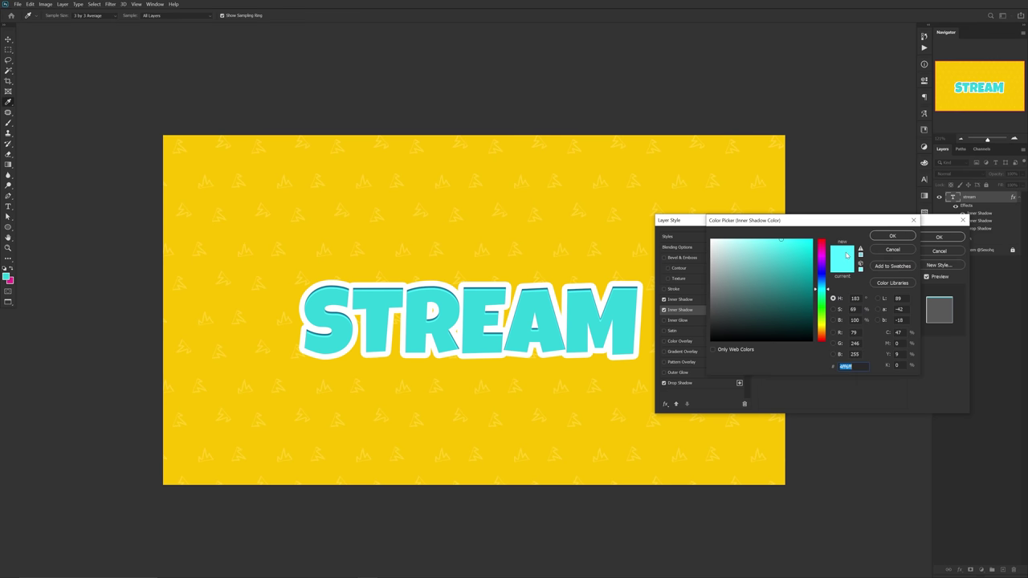
{"action": "left_click", "coordinate": [627, 297]}
{"action": "left_click_drag", "start_coordinate": [791, 253], "coordinate": [766, 237]}
{"action": "left_click", "coordinate": [900, 251]}
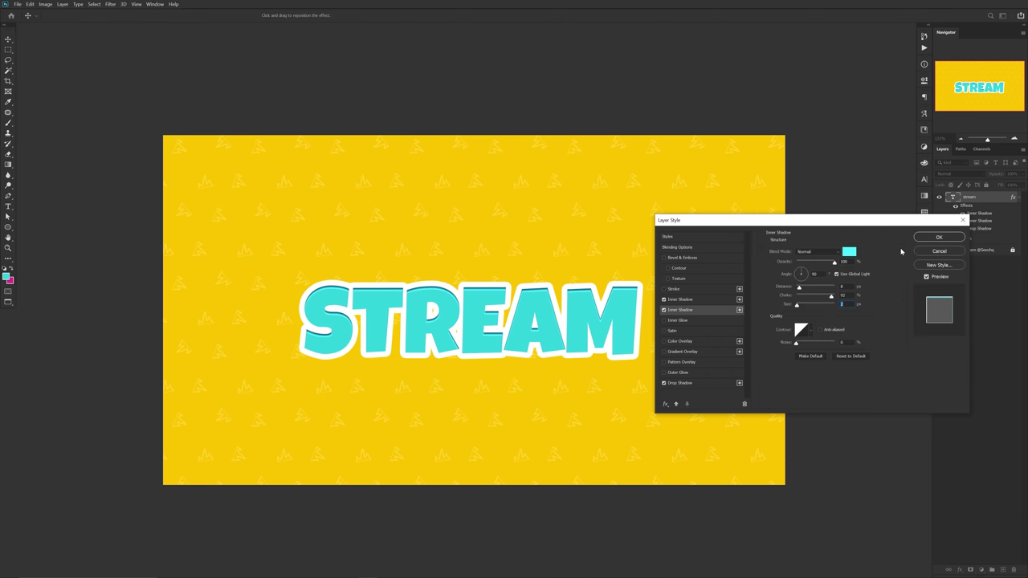
- Compare the two inner shadows on STREAM by switching the second one off and back on
{"action": "left_click", "coordinate": [691, 299]}
{"action": "left_click", "coordinate": [690, 308]}
{"action": "left_click", "coordinate": [664, 310]}
{"action": "left_click", "coordinate": [664, 309]}
- Check the Drop Shadow settings, keep its colour white, and accept the layer style for STREAM
{"action": "left_click", "coordinate": [683, 384]}
{"action": "left_click", "coordinate": [841, 286]}
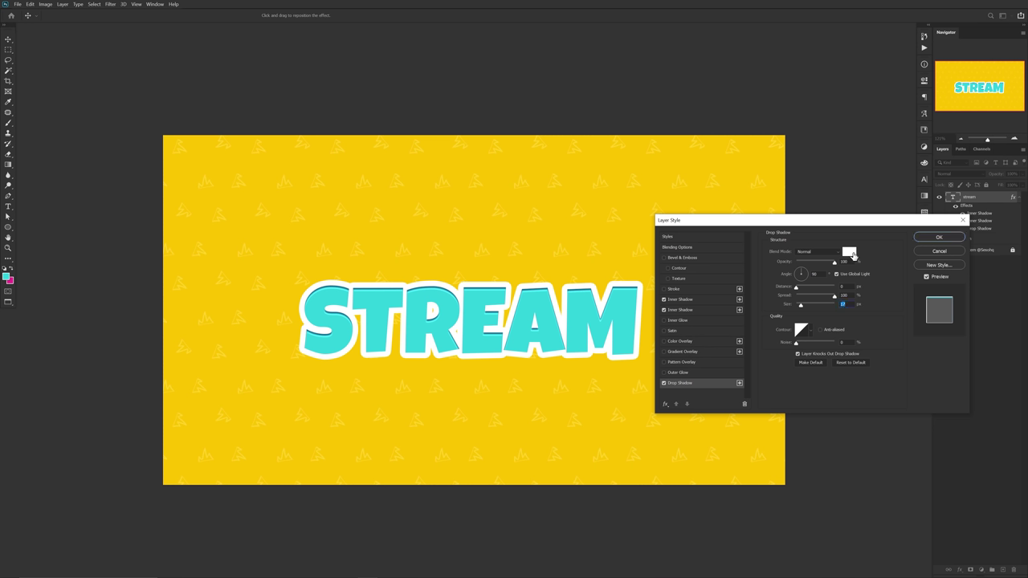
{"action": "left_click", "coordinate": [851, 254]}
{"action": "left_click", "coordinate": [893, 236]}
{"action": "left_click", "coordinate": [934, 238]}
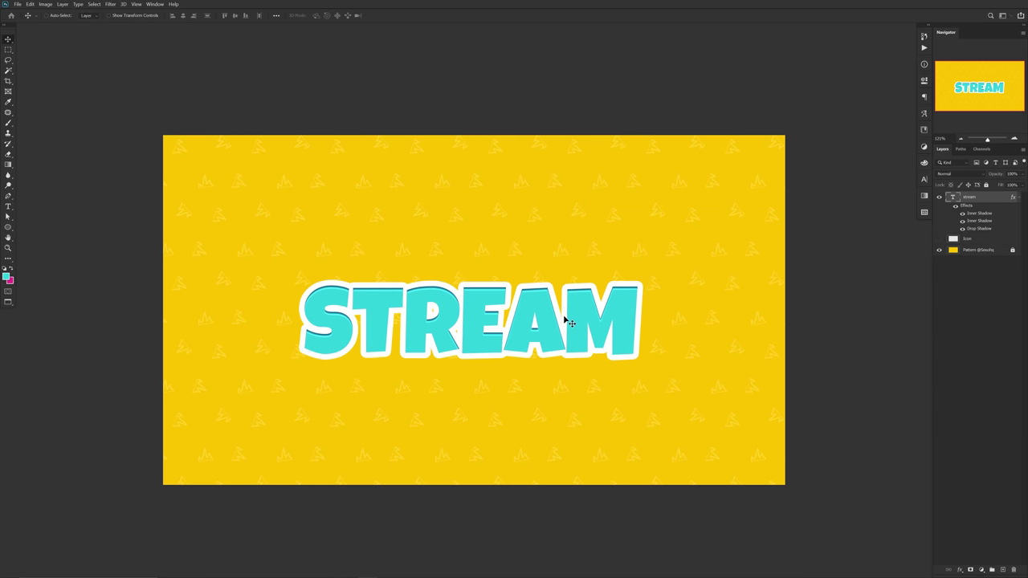
- Add a text layer reading INTERMISSION below the right half of STREAM
{"action": "key", "text": "t"}
{"action": "left_click", "coordinate": [464, 393]}
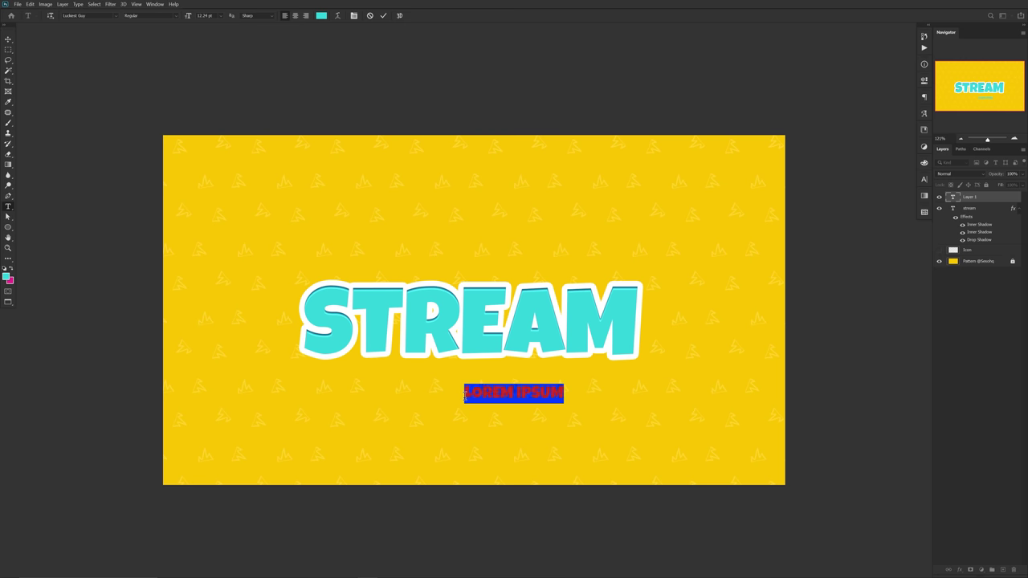
{"action": "type", "text": "INTERMISSION"}
{"action": "key", "text": "ctrl+Return"}
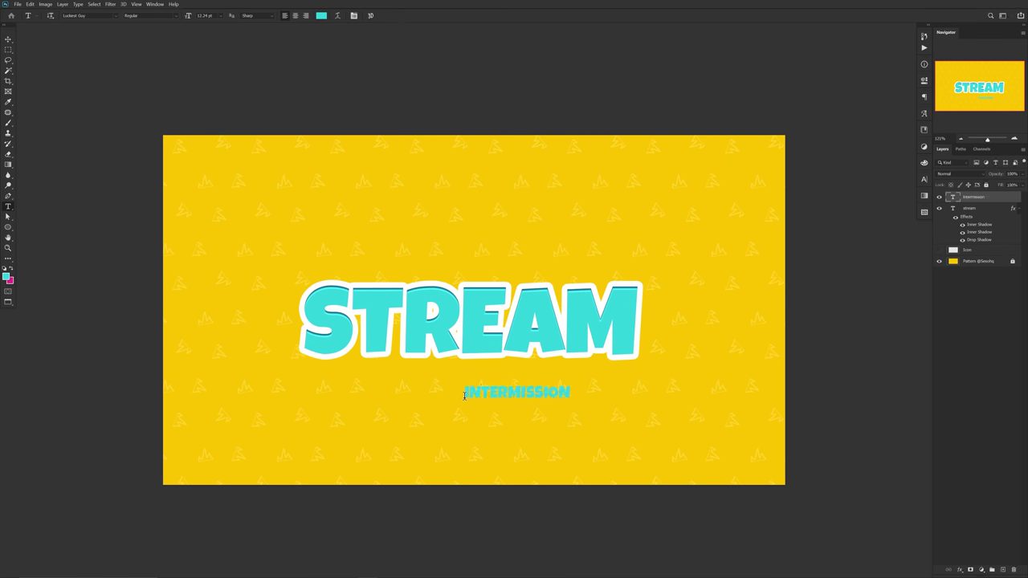
- Fill the INTERMISSION text with the magenta background colour and enlarge it until it nearly reaches STREAM's right edge
{"action": "key", "text": "ctrl+BackSpace"}
{"action": "key", "text": "c"}
{"action": "key", "text": "v"}
{"action": "key", "text": "ctrl+t"}
{"action": "left_click_drag", "start_coordinate": [571, 398], "coordinate": [623, 400]}
{"action": "key", "text": "Return"}
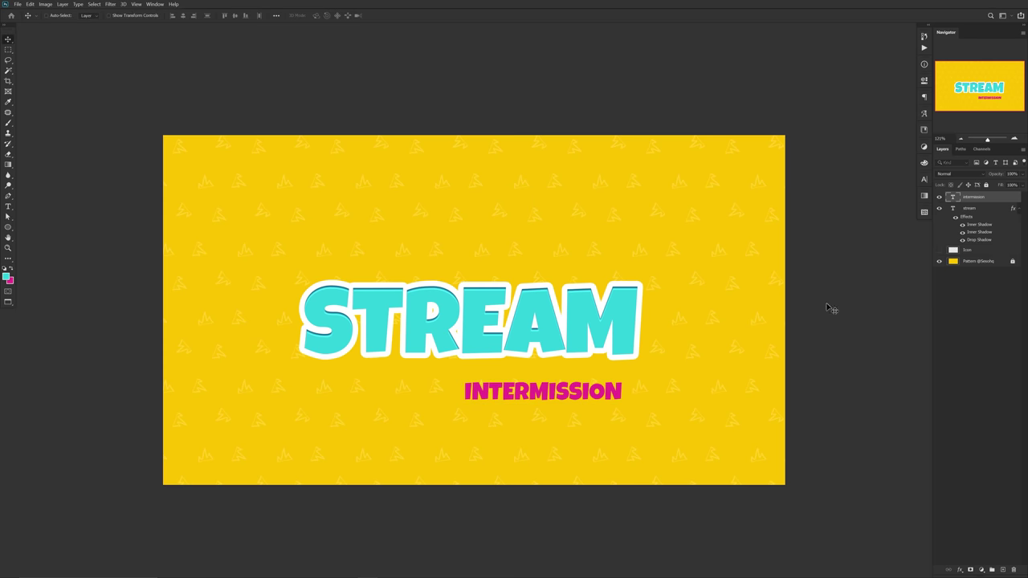
- Apply the saved shadow style preset to INTERMISSION and recolour its first Inner Shadow to dark magenta 9d125c
{"action": "double_click", "coordinate": [994, 200]}
{"action": "left_click", "coordinate": [679, 238]}
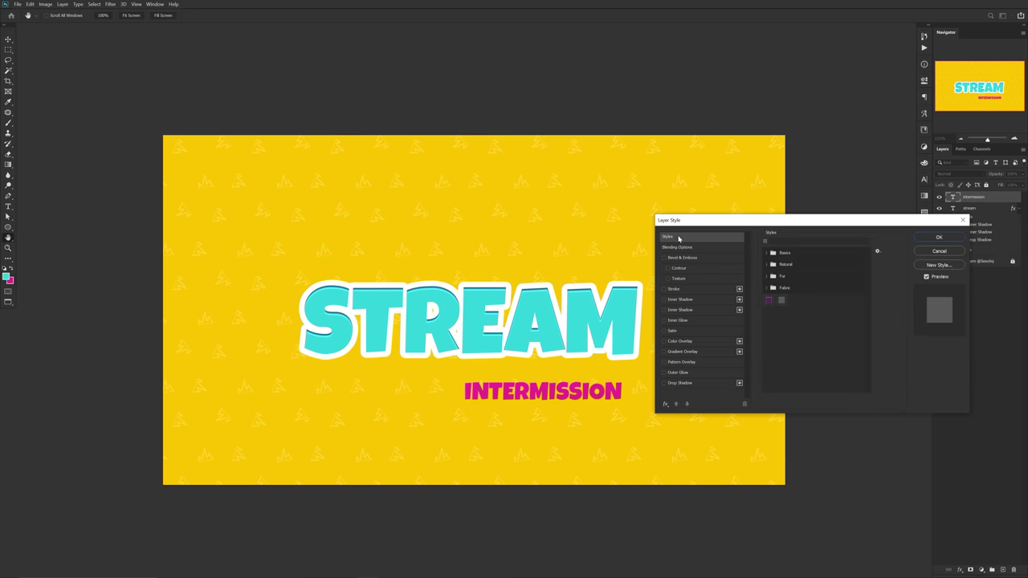
{"action": "left_click", "coordinate": [782, 300]}
{"action": "left_click", "coordinate": [718, 298]}
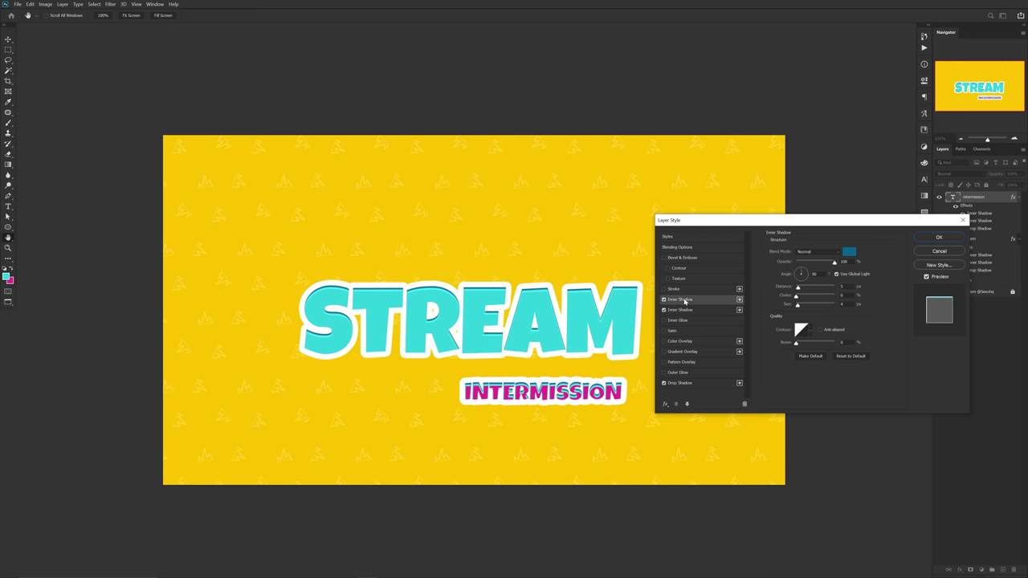
{"action": "left_click", "coordinate": [852, 258]}
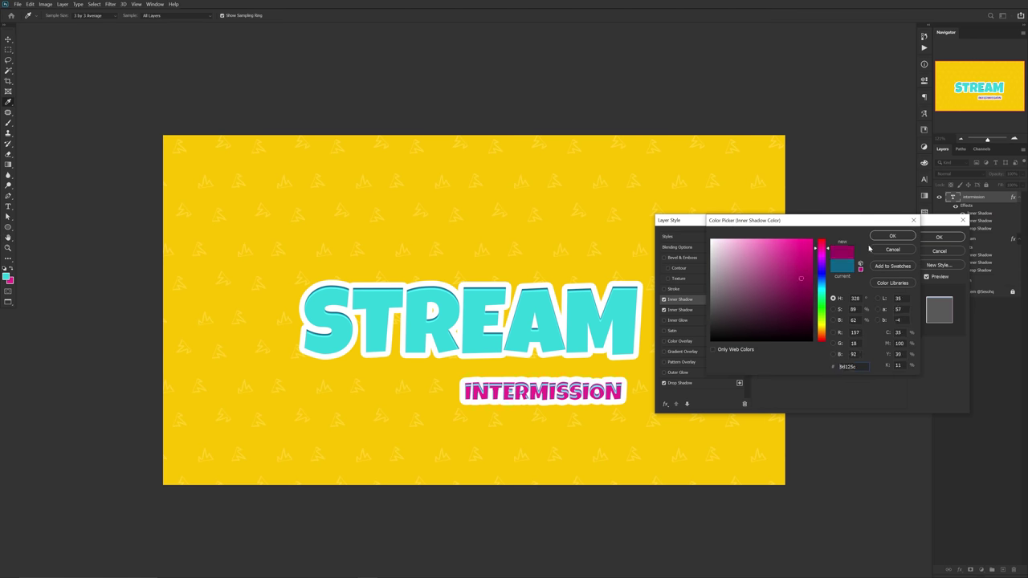
{"action": "left_click", "coordinate": [891, 235]}
- Set INTERMISSION's second Inner Shadow colour to light pink ff7bc1 and accept the layer style
{"action": "left_click", "coordinate": [680, 309]}
{"action": "left_click", "coordinate": [853, 258]}
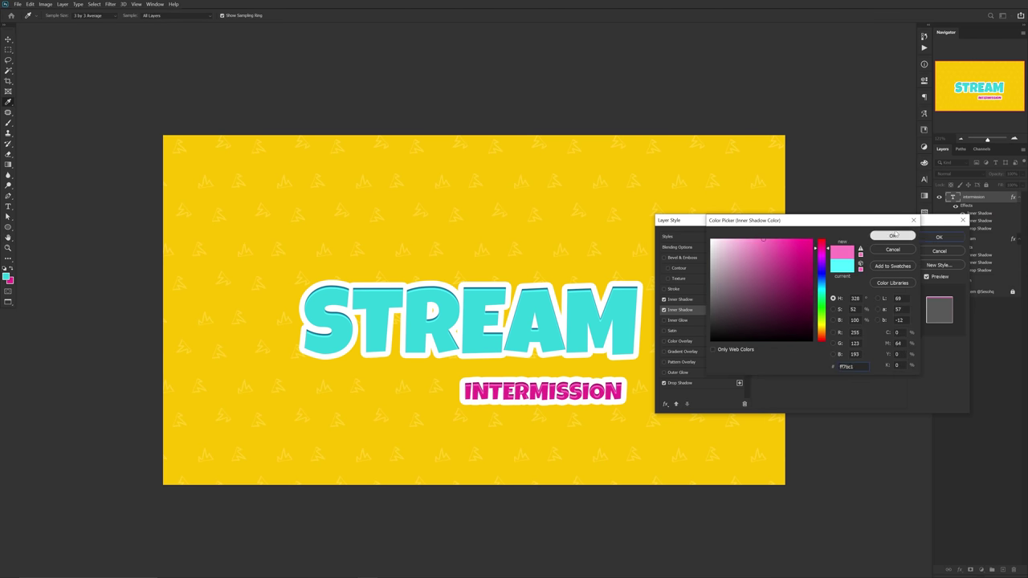
{"action": "left_click", "coordinate": [891, 235]}
{"action": "left_click", "coordinate": [939, 237]}
- Adjust the angle and placement of the INTERMISSION text with Free Transform, and add the STREAM text to the layer selection
{"action": "key", "text": "ctrl+t"}
{"action": "left_click_drag", "start_coordinate": [670, 391], "coordinate": [711, 362]}
{"action": "key", "text": "Return"}
{"action": "key", "text": "ctrl+t"}
{"action": "left_click_drag", "start_coordinate": [638, 377], "coordinate": [589, 326]}
{"action": "key", "text": "Return"}
{"action": "left_click", "coordinate": [588, 342], "text": "ctrl+shift"}
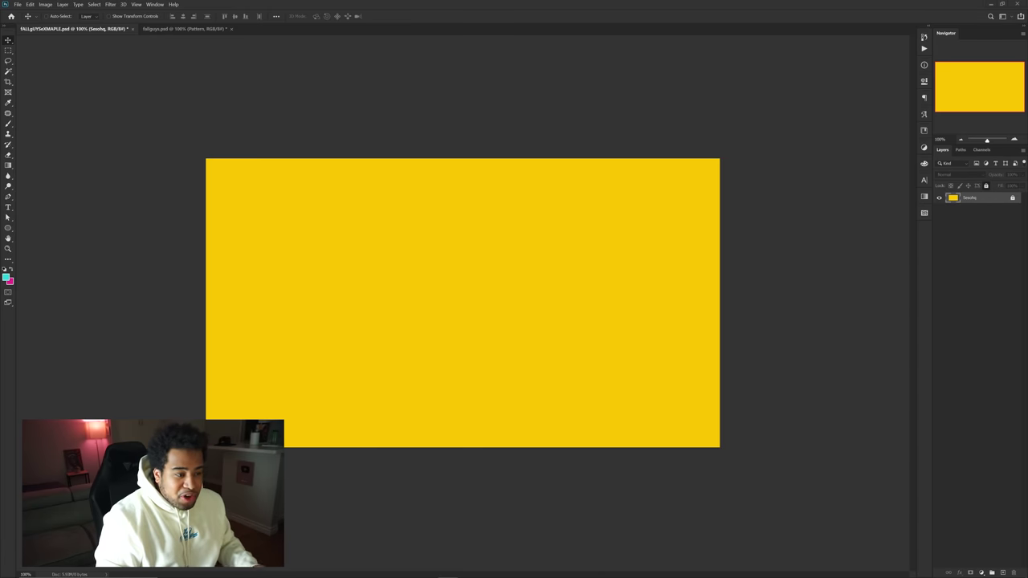
- Add the cyan text STREAM on the plain yellow canvas and enlarge it near the centre
{"action": "key", "text": "t"}
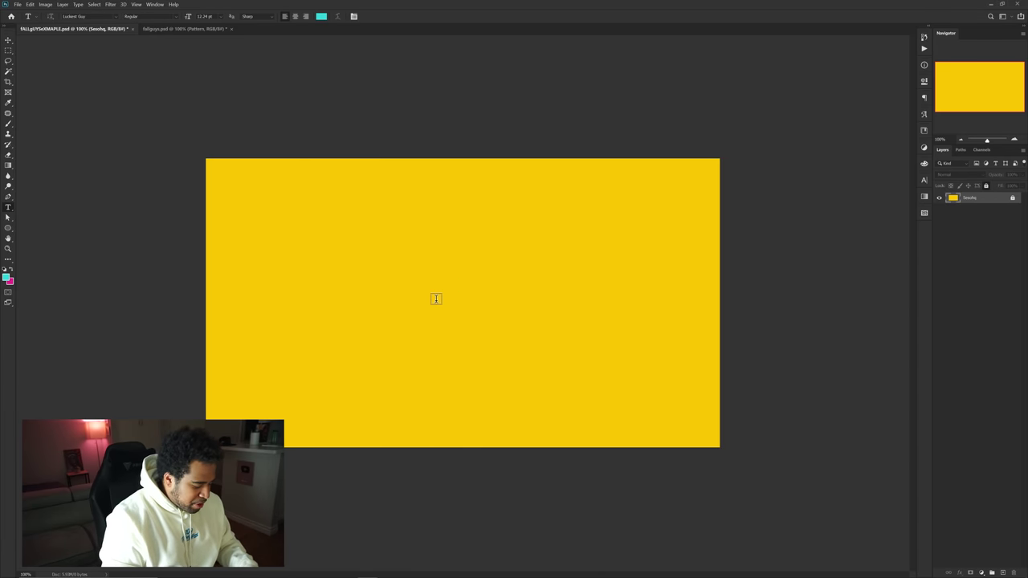
{"action": "left_click", "coordinate": [436, 299]}
{"action": "type", "text": "stream"}
{"action": "key", "text": "ctrl+Return"}
{"action": "key", "text": "v"}
{"action": "key", "text": "ctrl+t"}
{"action": "left_click_drag", "start_coordinate": [487, 297], "coordinate": [514, 308]}
{"action": "key", "text": "Return"}
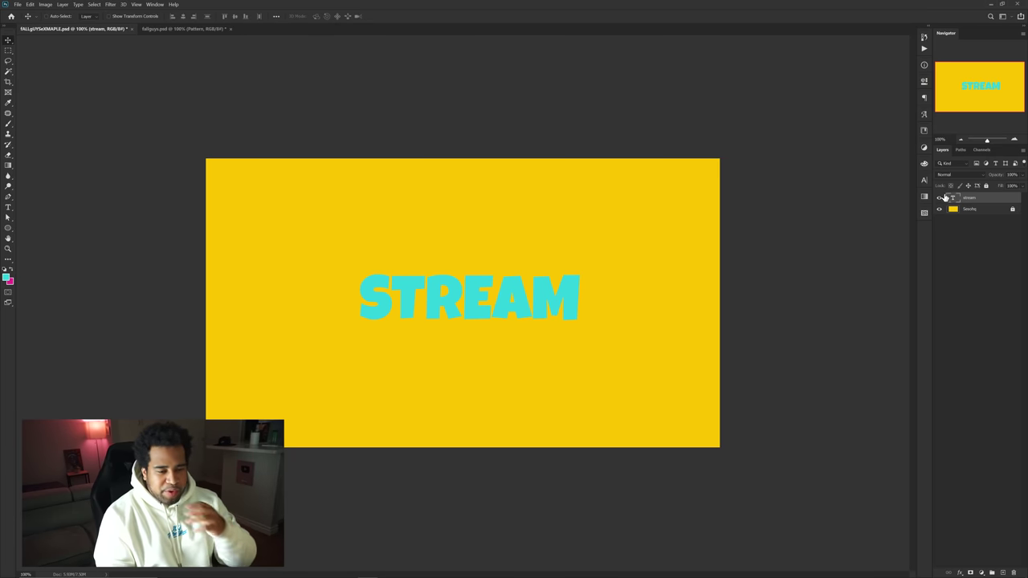
- Apply the saved preset with inner shadows and white outline to the new STREAM text and accept it
{"action": "double_click", "coordinate": [967, 202]}
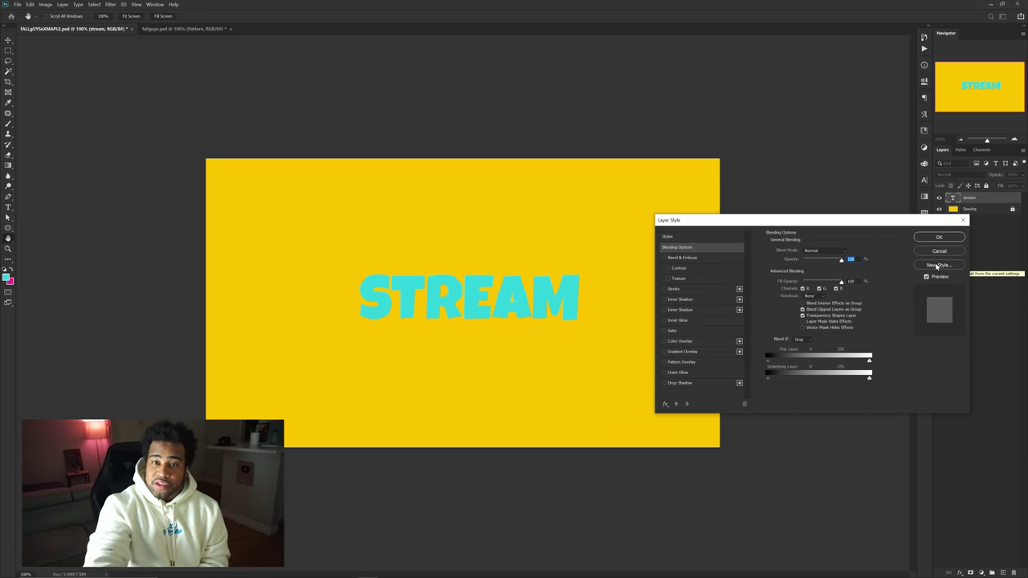
{"action": "left_click", "coordinate": [707, 237]}
{"action": "left_click", "coordinate": [782, 301]}
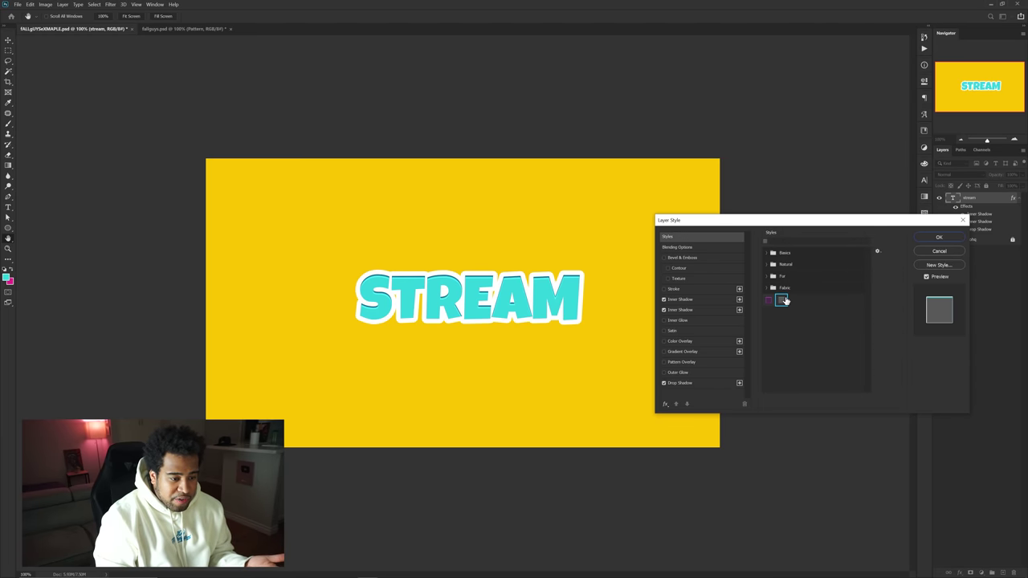
{"action": "left_click", "coordinate": [938, 237]}
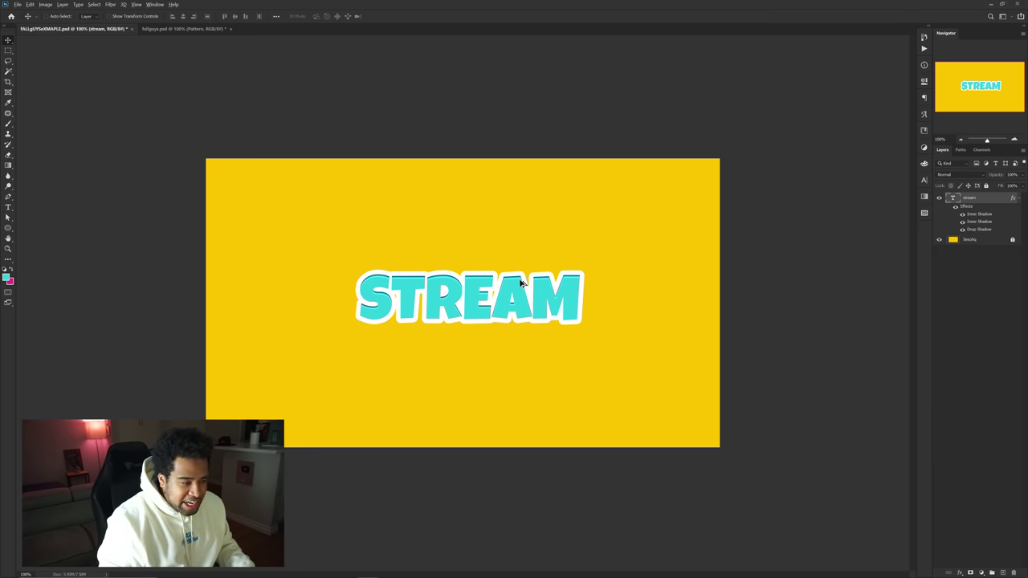
- Duplicate the STREAM text directly beneath itself and change the copy's wording to STARTING
{"action": "left_click_drag", "start_coordinate": [516, 287], "coordinate": [516, 339]}
{"action": "key", "text": "t"}
{"action": "double_click", "coordinate": [506, 347]}
{"action": "type", "text": "INTERMISSIO"}
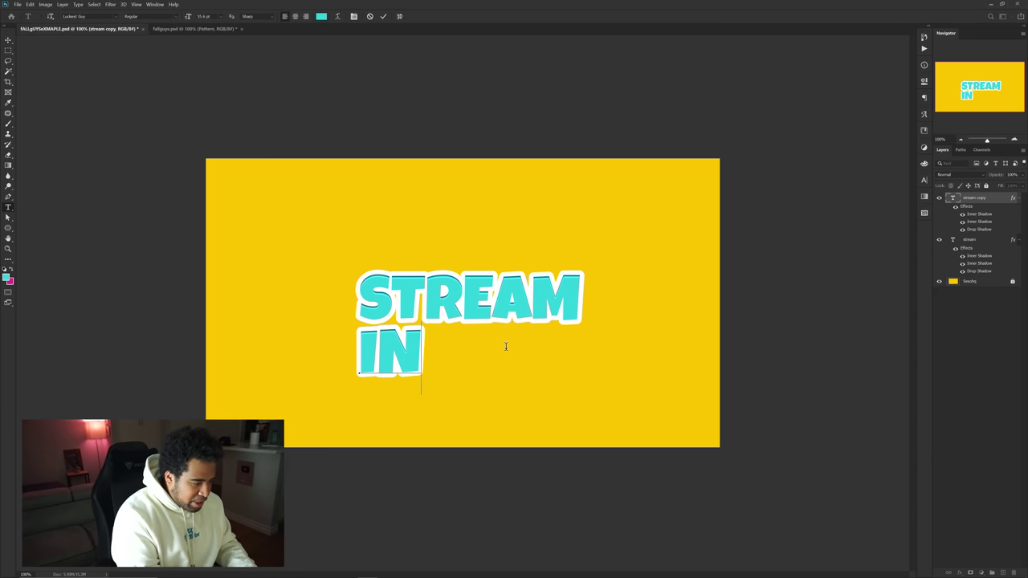
{"action": "key", "text": "ctrl+a"}
{"action": "type", "text": "STARTING"}
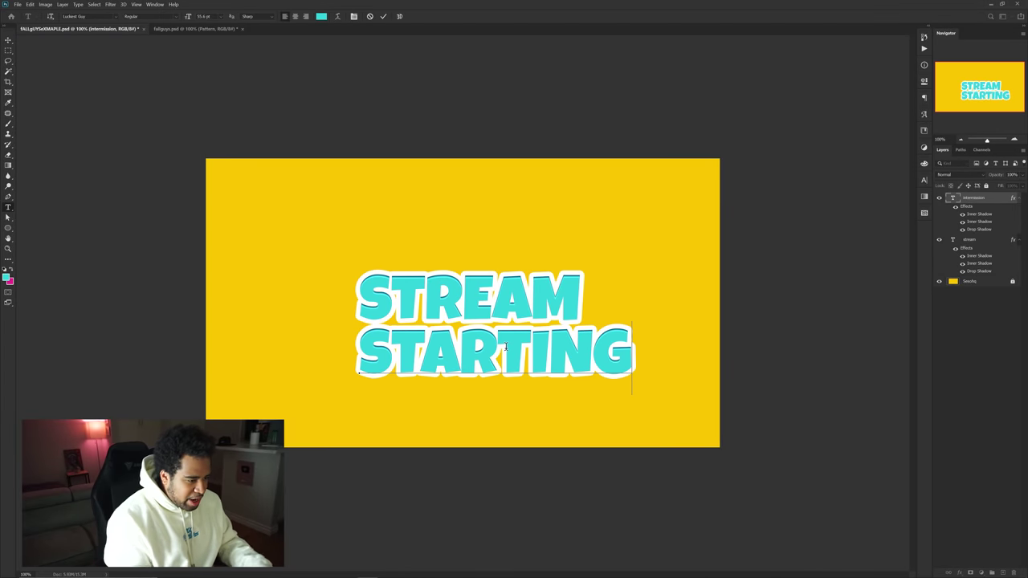
{"action": "key", "text": "ctrl+Return"}
- Scale the STARTING text down to align with STREAM's right edge and fill it with the magenta background colour
{"action": "key", "text": "ctrl+t"}
{"action": "left_click_drag", "start_coordinate": [635, 357], "coordinate": [557, 358]}
{"action": "key", "text": "Return"}
{"action": "key", "text": "ctrl+BackSpace"}
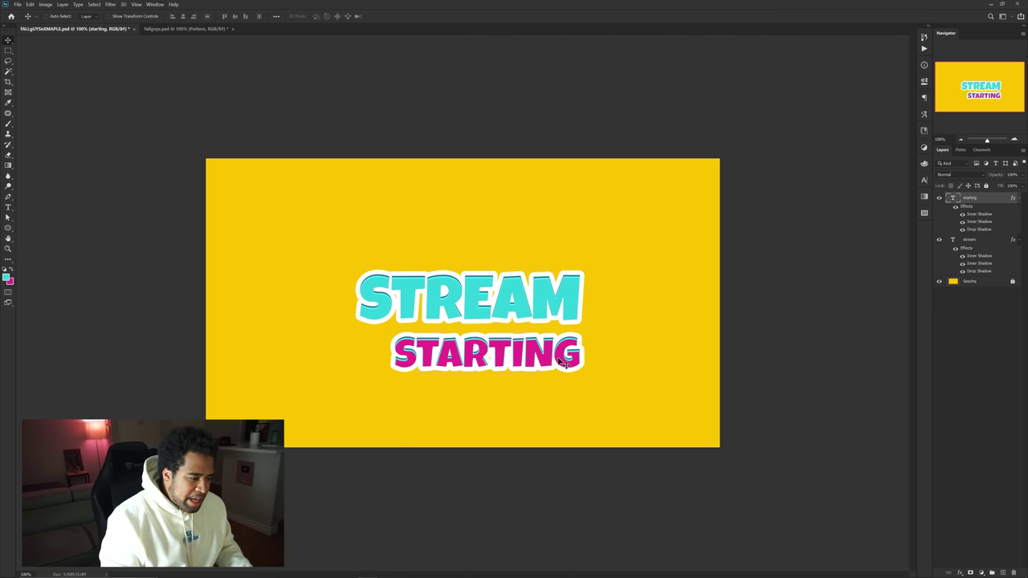
- Recolour the first Inner Shadow of STARTING to a darker shade of magenta sampled from its letters
{"action": "scroll", "coordinate": [746, 244], "scroll_direction": "up", "scroll_amount": 1}
{"action": "double_click", "coordinate": [975, 215]}
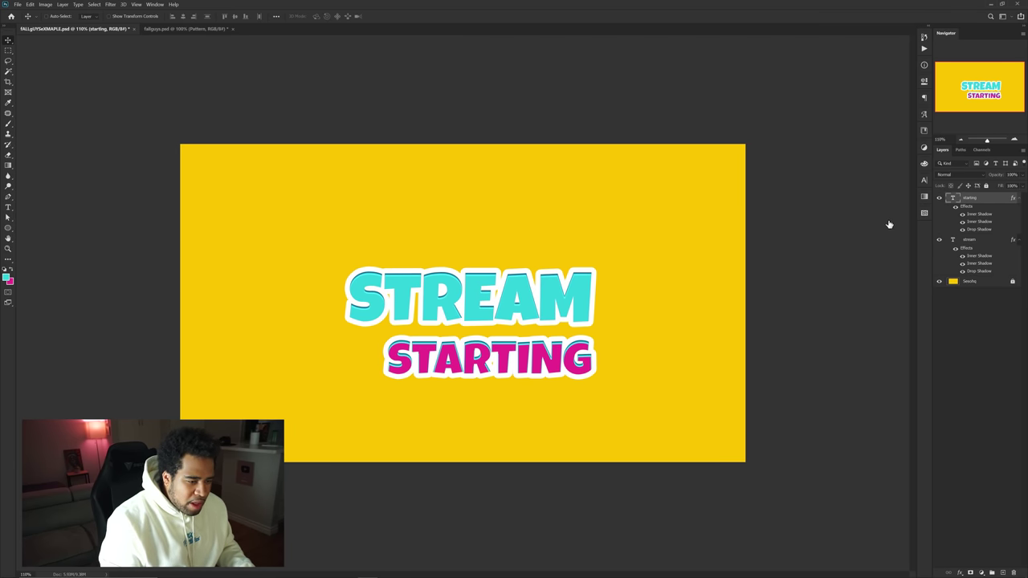
{"action": "left_click", "coordinate": [569, 351]}
{"action": "mouse_move", "coordinate": [806, 265]}
{"action": "left_mouse_down"}
{"action": "mouse_move", "coordinate": [795, 268]}
{"action": "mouse_move", "coordinate": [800, 277]}
{"action": "left_mouse_up"}
{"action": "left_click", "coordinate": [892, 236]}
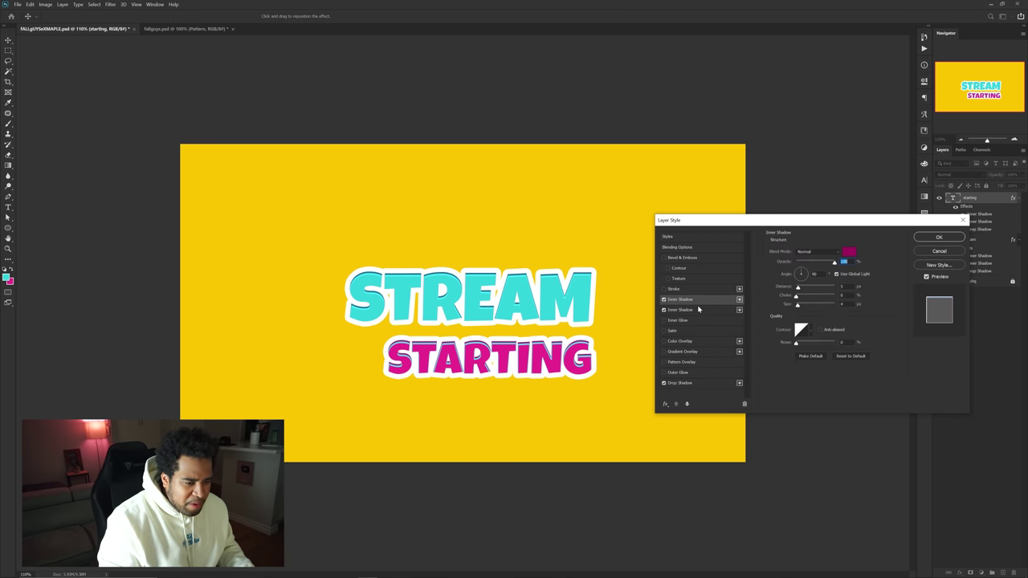
- Recolour the second Inner Shadow of STARTING to a light pink based on its magenta and accept the layer style
{"action": "left_click", "coordinate": [850, 254]}
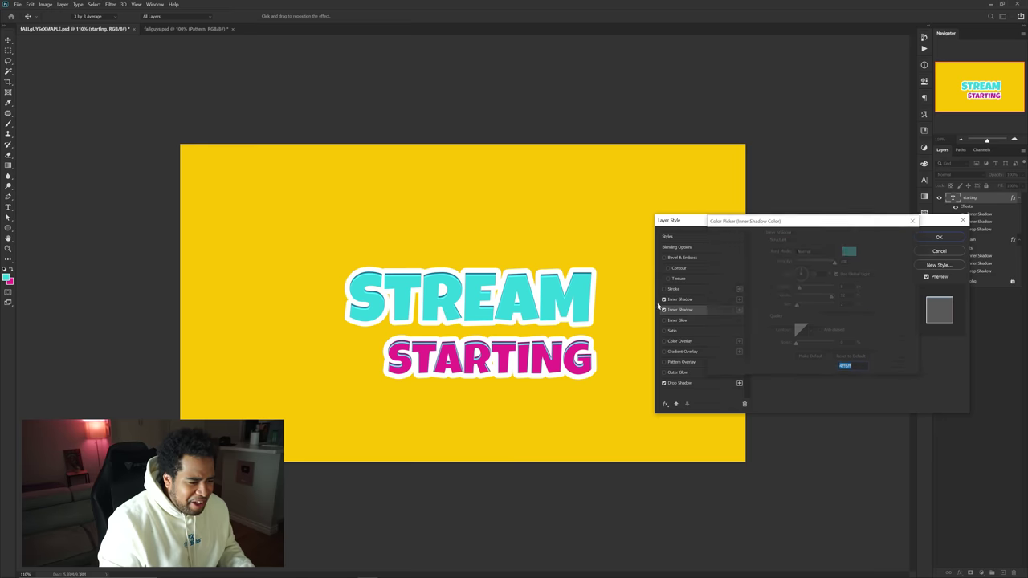
{"action": "left_click", "coordinate": [575, 344]}
{"action": "left_click_drag", "start_coordinate": [778, 272], "coordinate": [758, 241]}
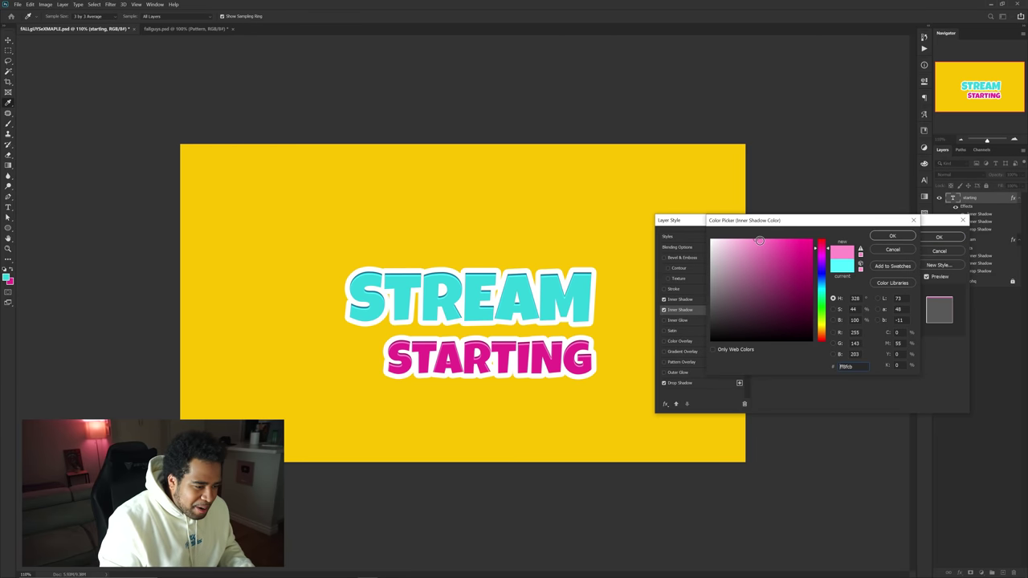
{"action": "left_click", "coordinate": [891, 236]}
{"action": "left_click", "coordinate": [939, 237]}
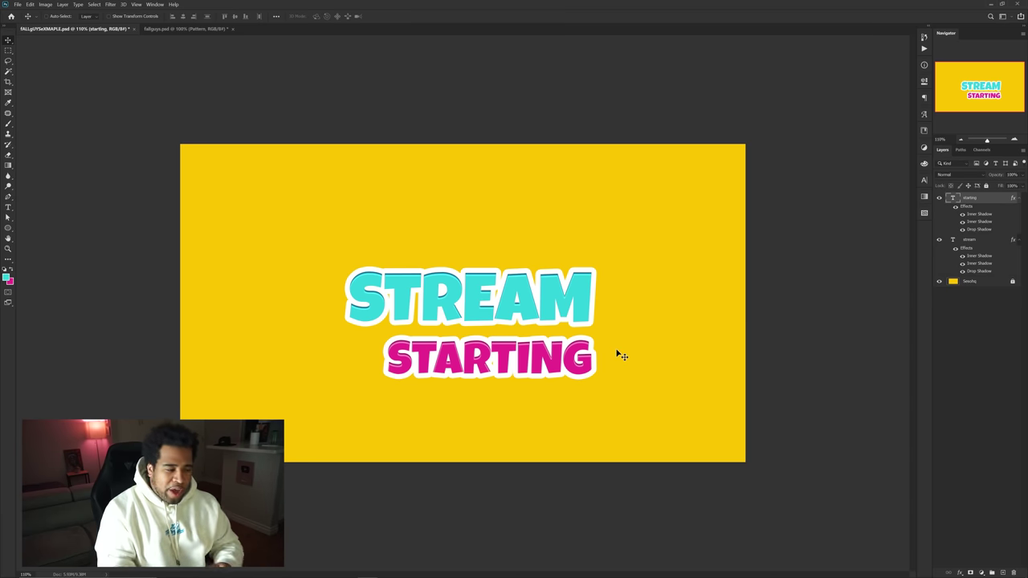
- Tilt the STARTING text slightly counterclockwise and tuck it up against the lower edge of STREAM, offset past its right end
{"action": "key", "text": "ctrl+t"}
{"action": "left_click_drag", "start_coordinate": [601, 363], "coordinate": [561, 348]}
{"action": "key", "text": "Return"}
{"action": "scroll", "coordinate": [562, 346], "scroll_direction": "up", "scroll_amount": 3}
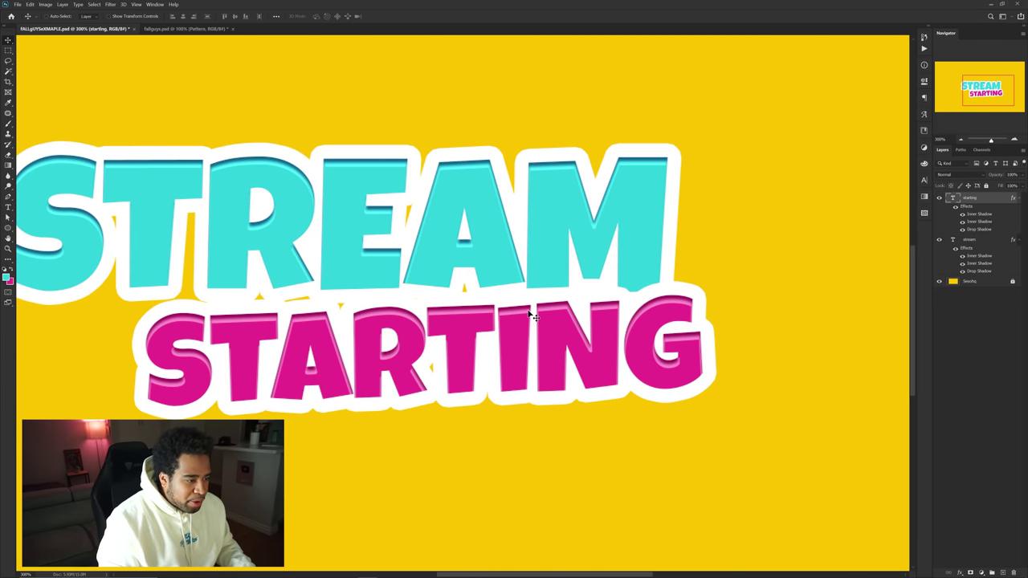
{"action": "left_click_drag", "start_coordinate": [404, 301], "coordinate": [557, 306]}
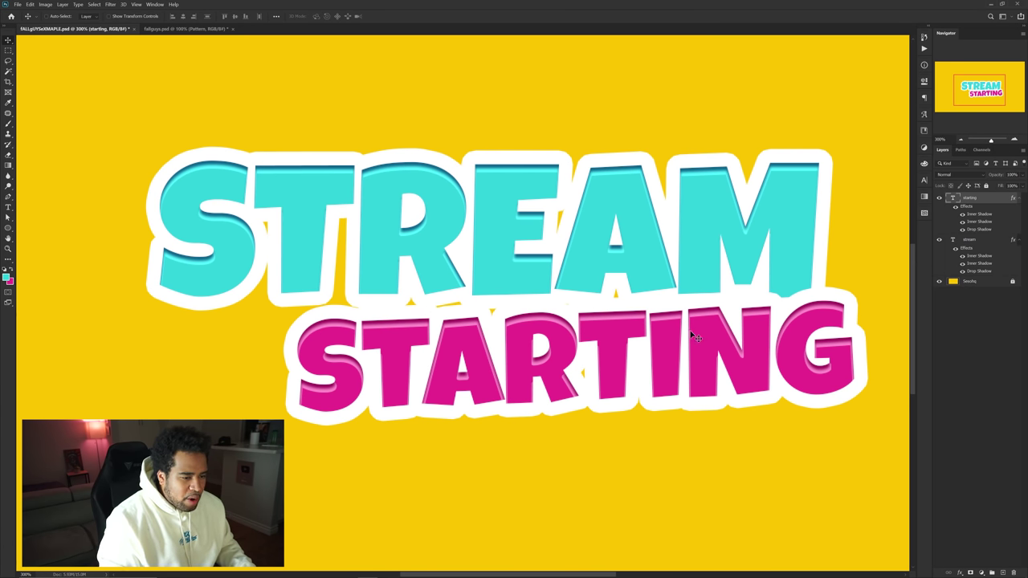
{"action": "left_click_drag", "start_coordinate": [668, 350], "coordinate": [682, 344]}
- Add a new layer above the yellow background and brush sampled white into the gaps between the STREAM and STARTING outlines
{"action": "left_click", "coordinate": [973, 281]}
{"action": "key", "text": "ctrl+shift+n"}
{"action": "key", "text": "Return"}
{"action": "key", "text": "b"}
{"action": "key", "text": "b"}
{"action": "left_click", "coordinate": [565, 295], "text": "alt"}
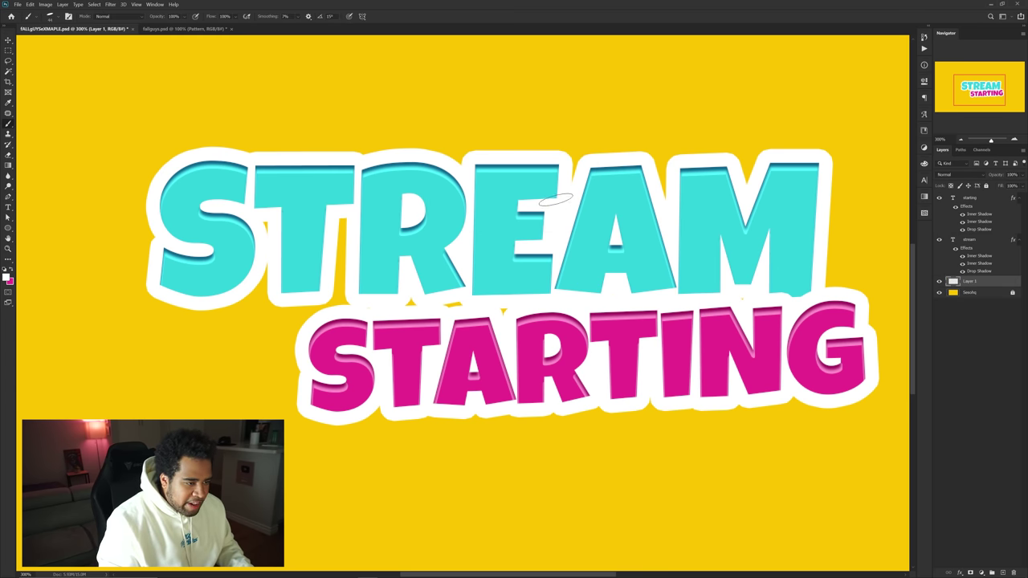
{"action": "key", "text": "v"}
{"action": "key", "text": "ctrl+1"}
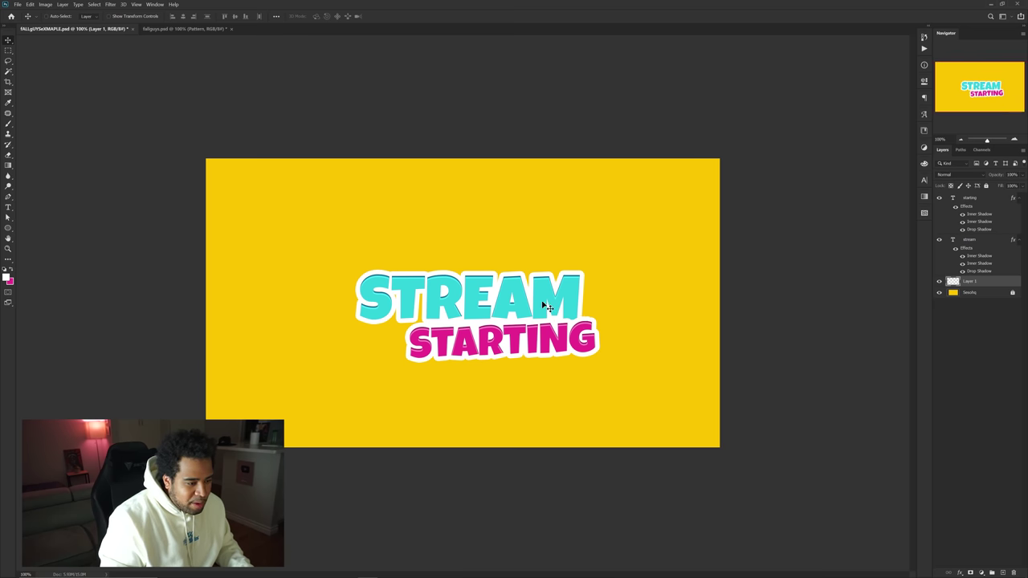
- Move both text layers and the white paint layer together slightly up and to the left
{"action": "left_click", "coordinate": [980, 198]}
{"action": "left_click", "coordinate": [982, 281], "text": "shift"}
{"action": "left_click_drag", "start_coordinate": [568, 305], "coordinate": [553, 297]}
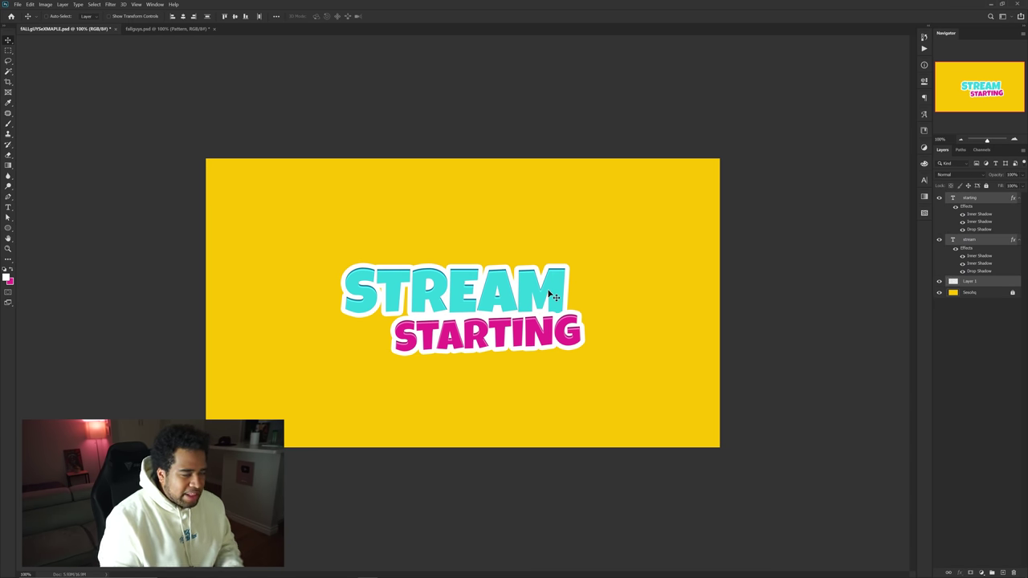
- Duplicate the STREAM text to the top of the layer stack, place the copy below STARTING, and reword it as SOON
{"action": "left_click", "coordinate": [985, 203]}
{"action": "left_click", "coordinate": [978, 241]}
{"action": "left_click_drag", "start_coordinate": [984, 242], "coordinate": [981, 196]}
{"action": "left_click_drag", "start_coordinate": [534, 293], "coordinate": [584, 395]}
{"action": "key", "text": "t"}
{"action": "double_click", "coordinate": [550, 391]}
{"action": "type", "text": "soon"}
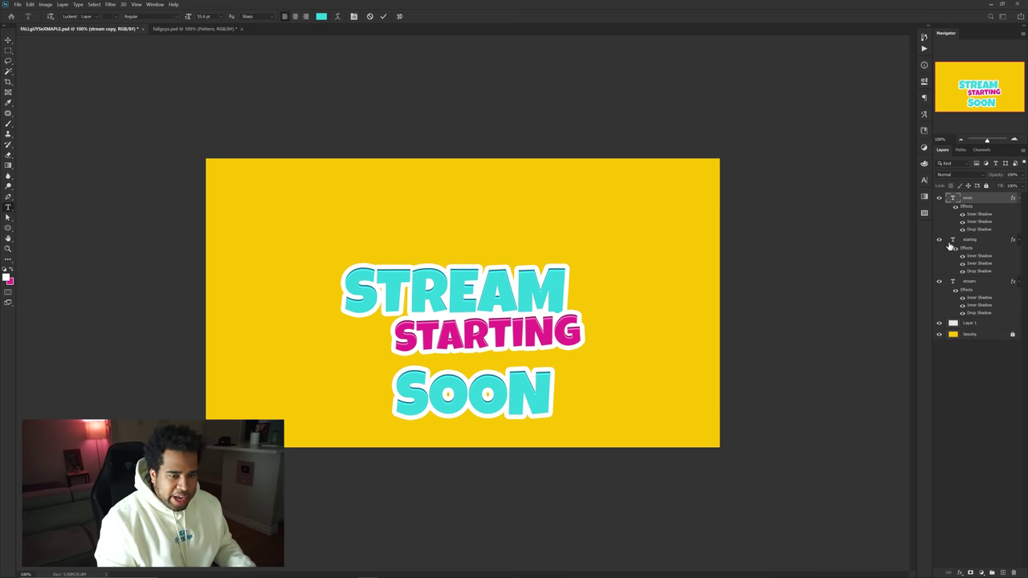
- Clear the layer style from the SOON text and set its text colour to white
{"action": "right_click", "coordinate": [967, 198]}
{"action": "left_click", "coordinate": [946, 483]}
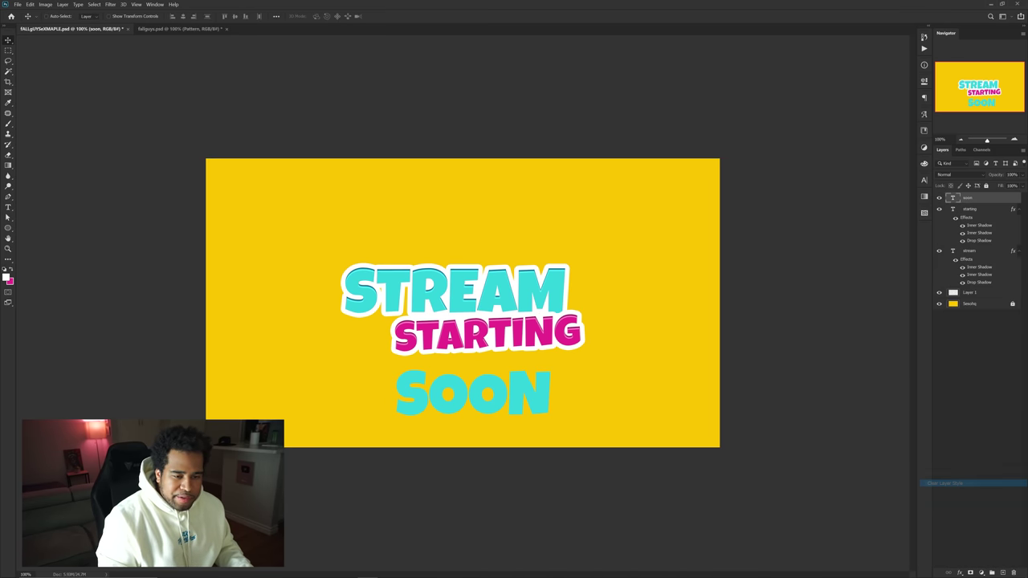
{"action": "left_click", "coordinate": [924, 180]}
{"action": "left_click", "coordinate": [901, 229]}
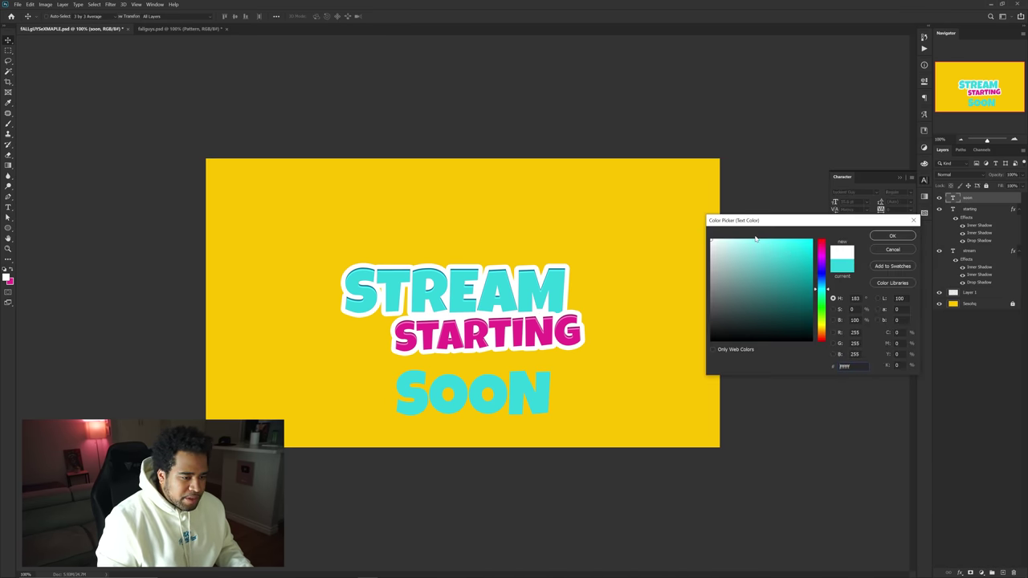
{"action": "left_click", "coordinate": [892, 235]}
- Scale SOON down, tilt it slightly, and place it beneath the right end of STARTING
{"action": "key", "text": "ctrl+t"}
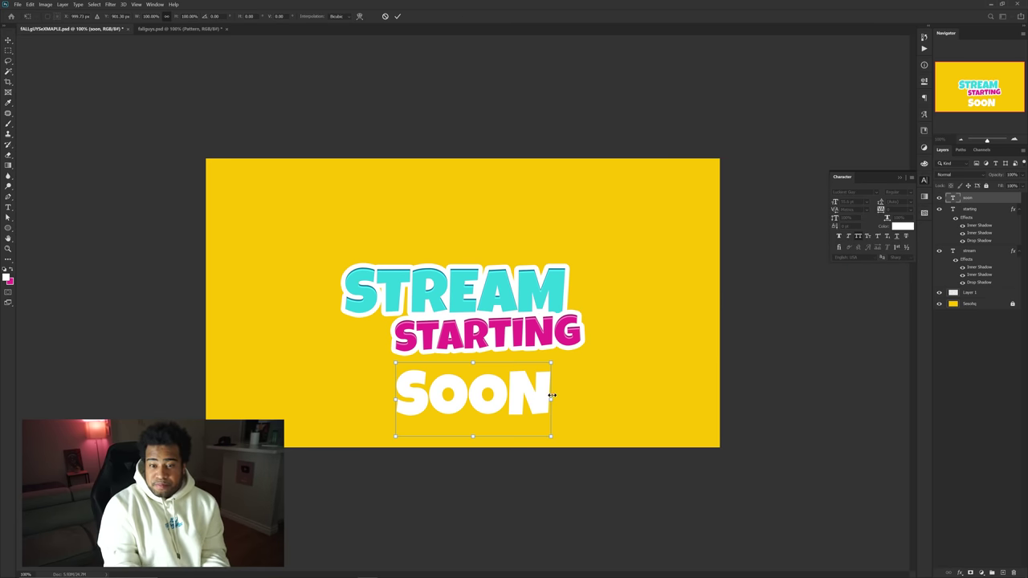
{"action": "left_click_drag", "start_coordinate": [551, 402], "coordinate": [570, 377]}
{"action": "key", "text": "Return"}
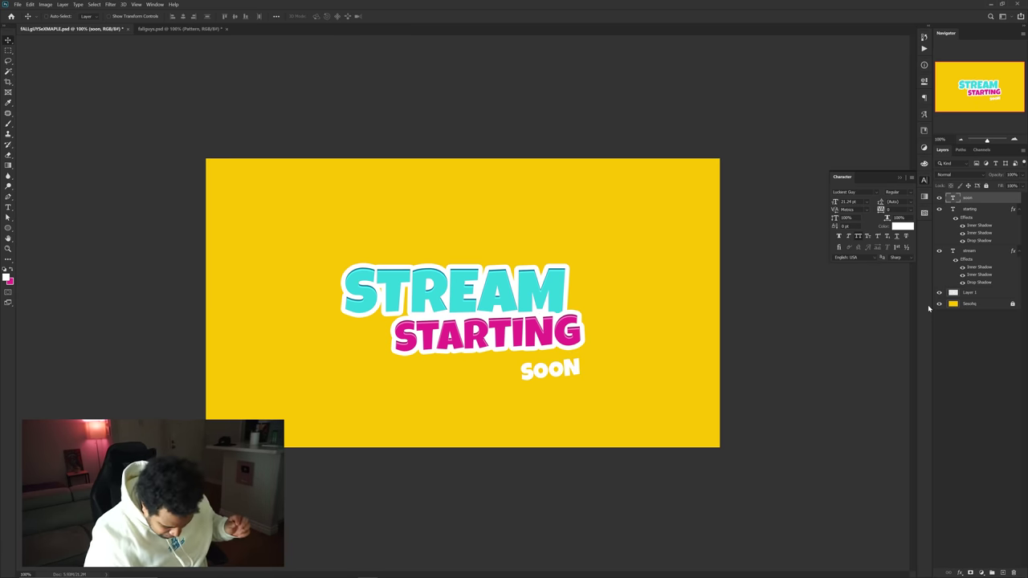
- Create a new layer directly above the yellow background and select the whole canvas with the Rectangular Marquee
{"action": "left_click", "coordinate": [966, 305]}
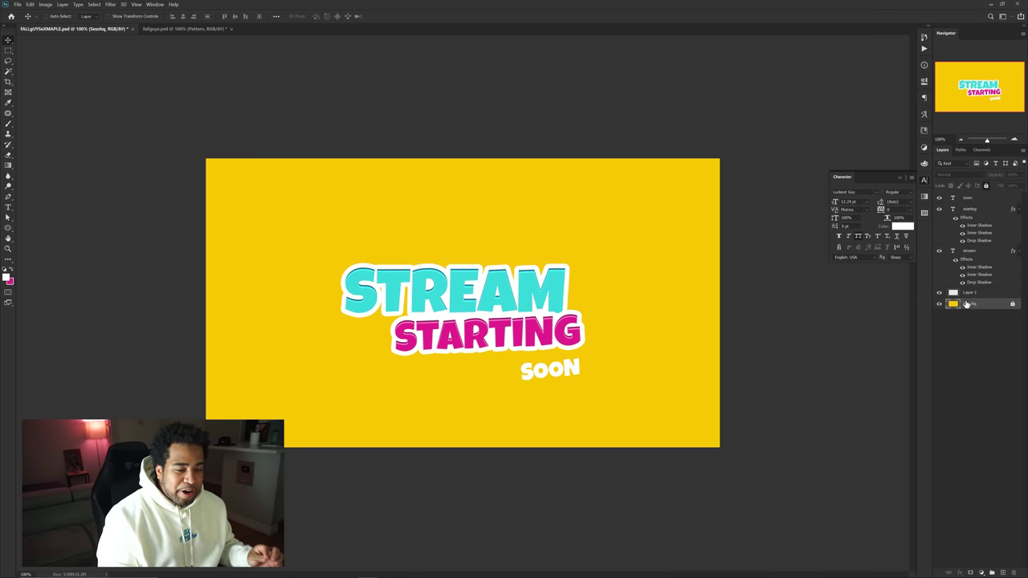
{"action": "left_click", "coordinate": [1002, 571]}
{"action": "key", "text": "m"}
{"action": "left_click_drag", "start_coordinate": [210, 149], "coordinate": [768, 474]}
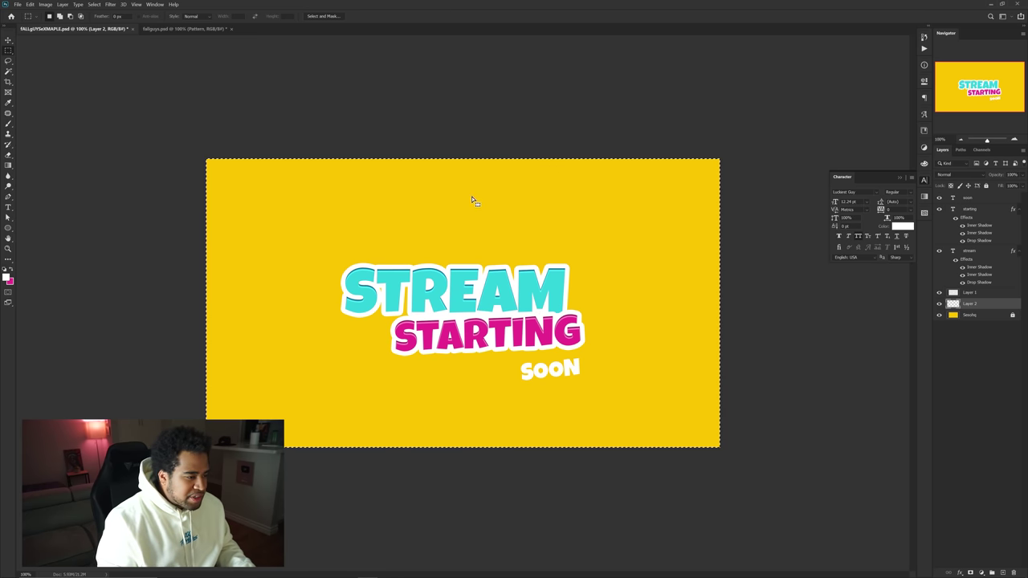
- Fill the selection with the custom crown pattern using the Symmetry Fill script at pattern scale 0.7
{"action": "right_click", "coordinate": [443, 208]}
{"action": "left_click", "coordinate": [455, 305]}
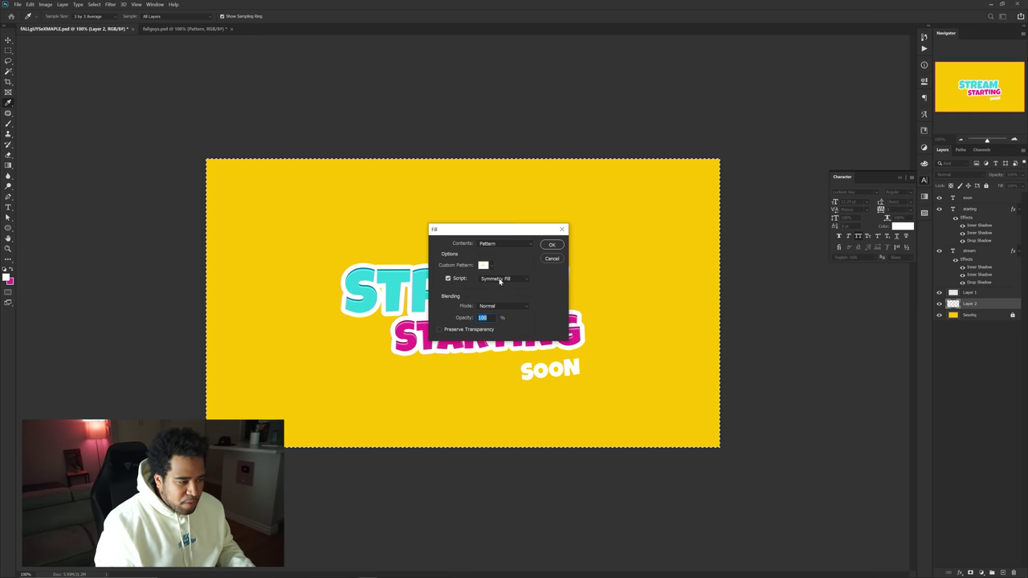
{"action": "left_click", "coordinate": [487, 266]}
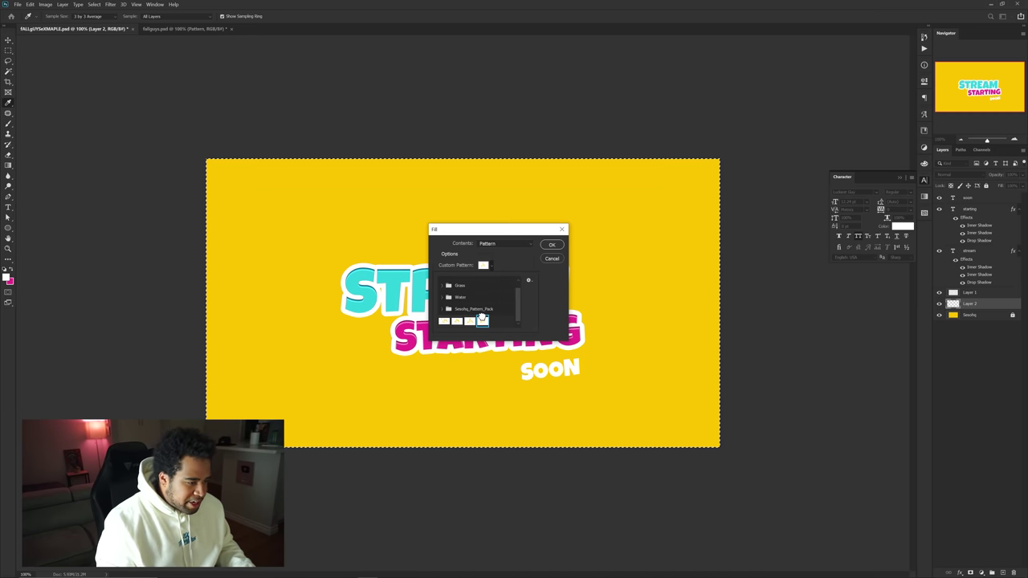
{"action": "left_click", "coordinate": [557, 291]}
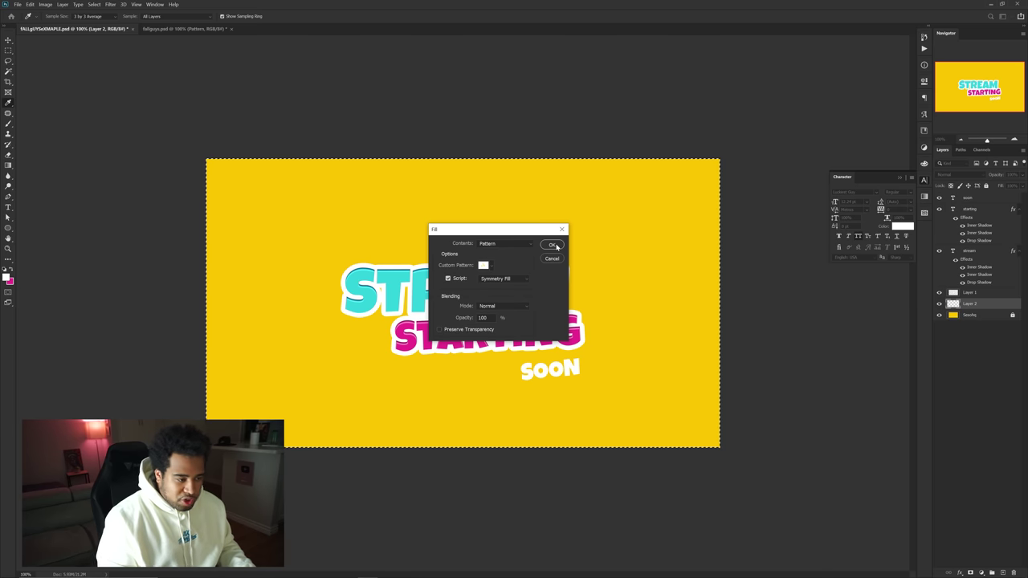
{"action": "key", "text": "Return"}
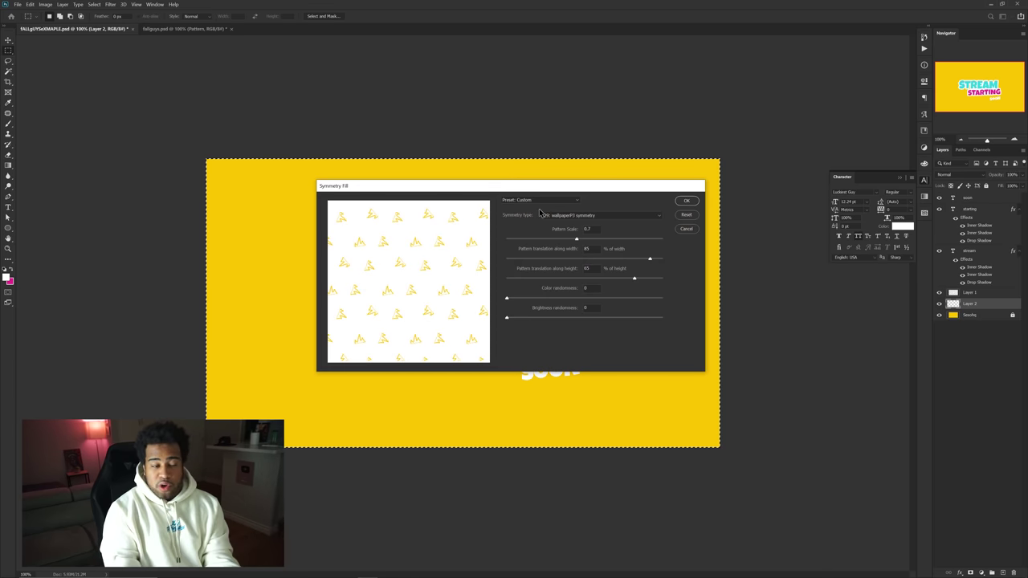
{"action": "left_click", "coordinate": [686, 201]}
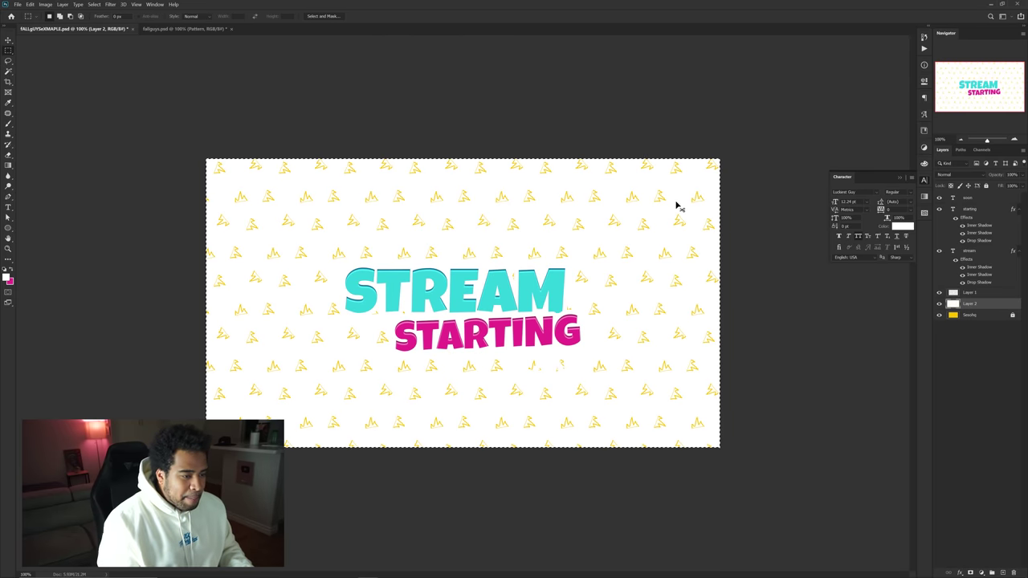
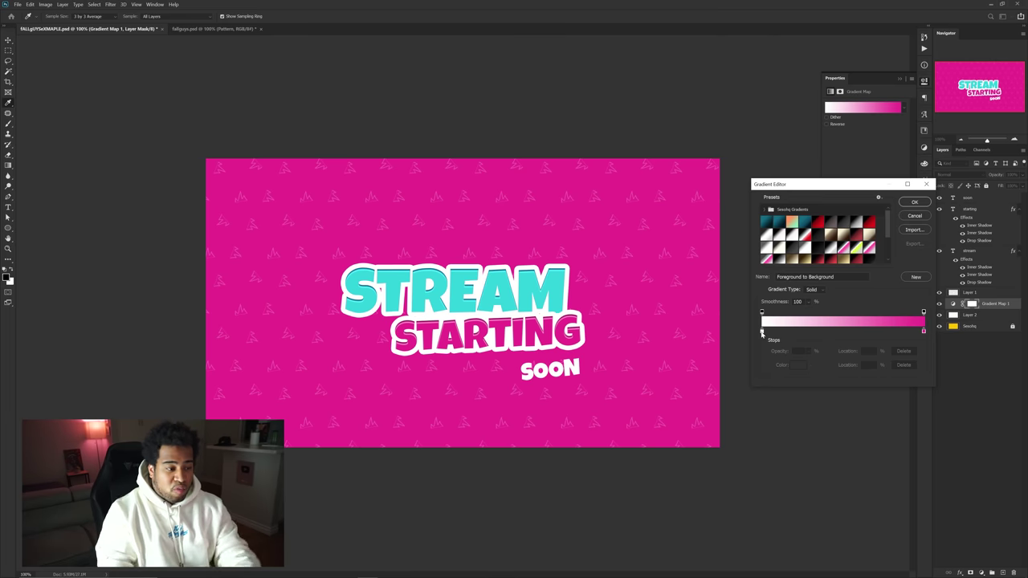
- Try reversing the white-to-magenta gradient map
{"action": "left_click", "coordinate": [764, 335]}
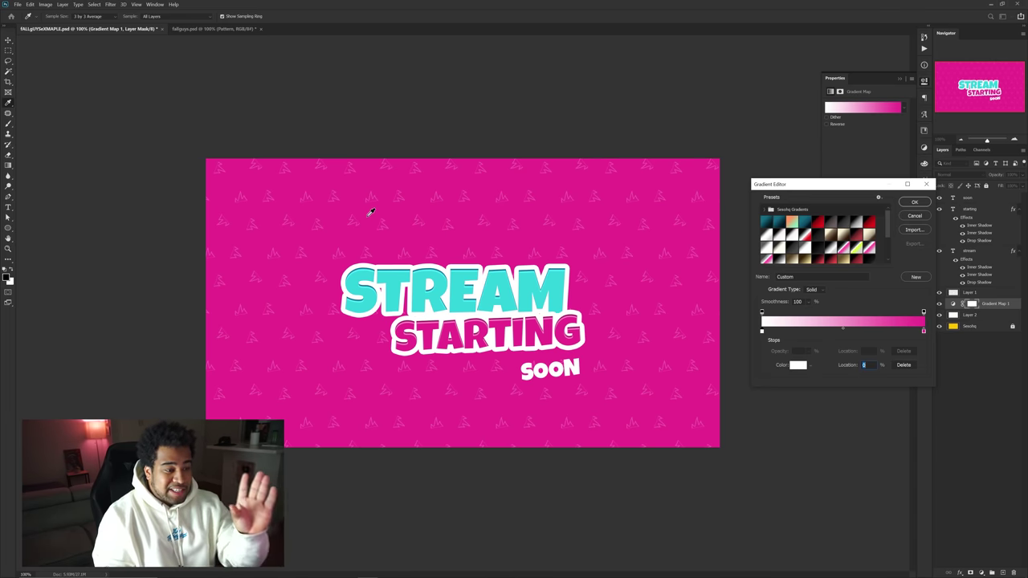
{"action": "left_click", "coordinate": [913, 202]}
{"action": "left_click", "coordinate": [827, 124]}
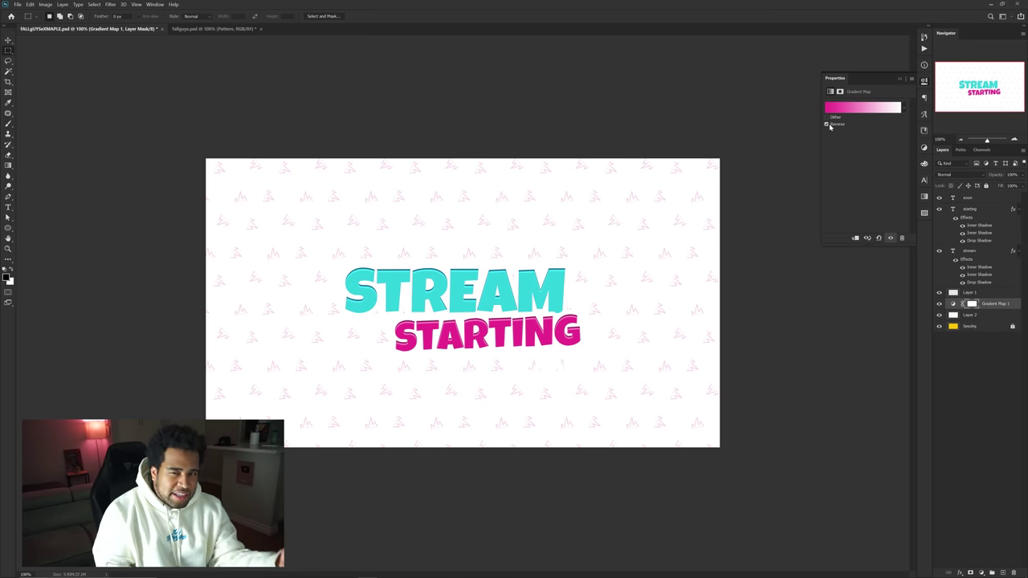
{"action": "left_click", "coordinate": [826, 124]}
- Apply the saved yellow gradient preset to the gradient map and check the colours of its three stops
{"action": "left_click", "coordinate": [861, 106]}
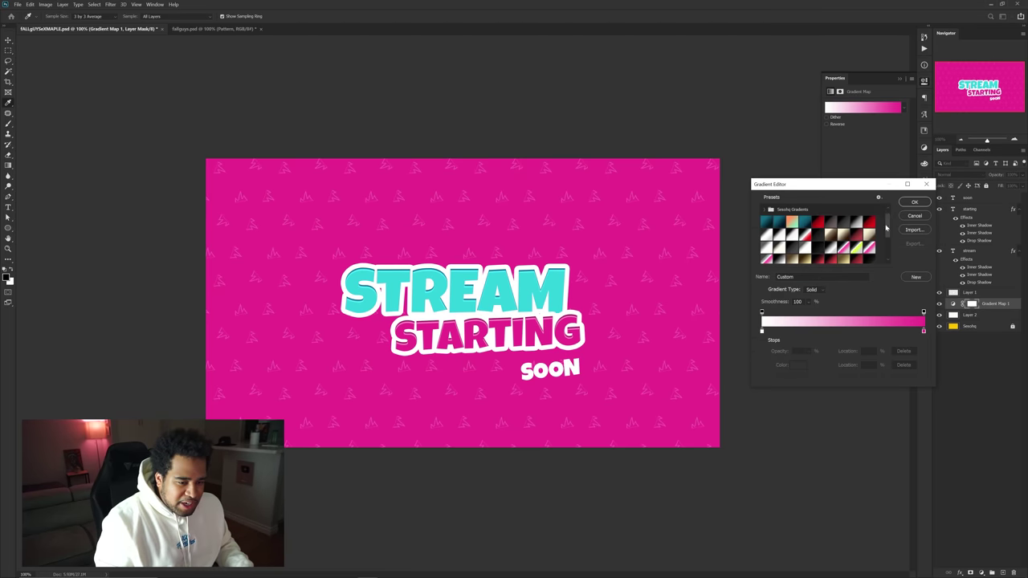
{"action": "left_click", "coordinate": [843, 260]}
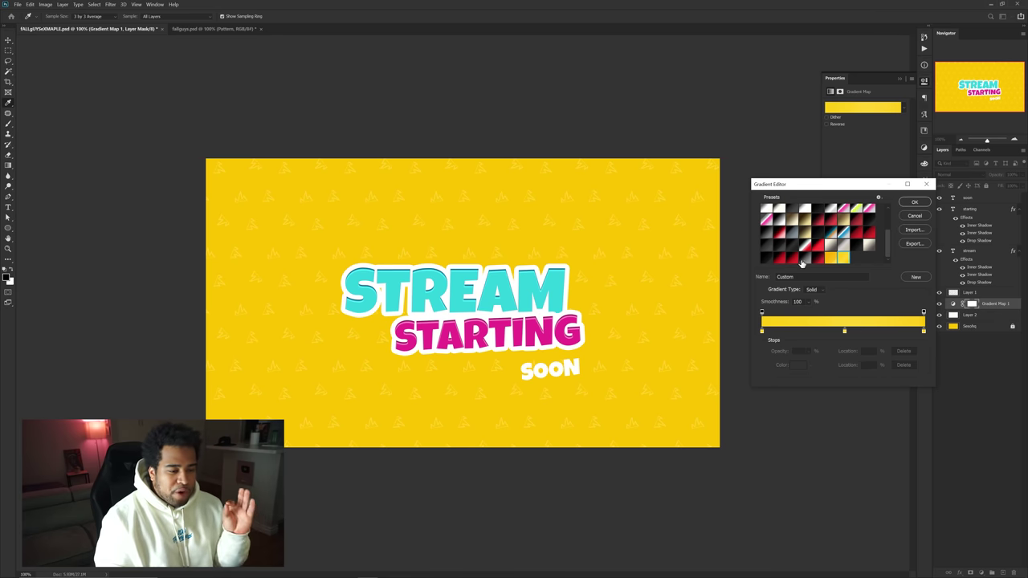
{"action": "double_click", "coordinate": [761, 332]}
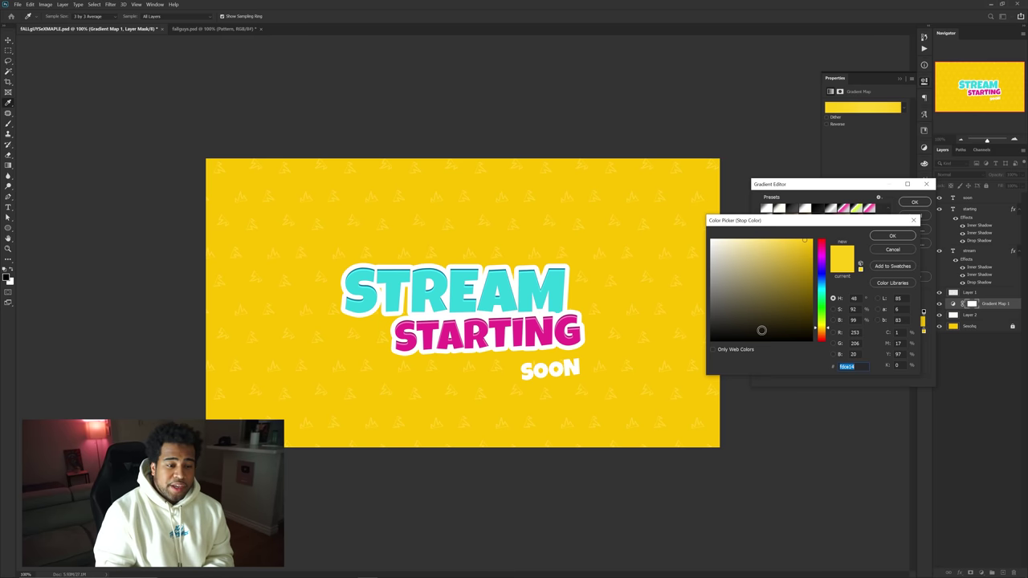
{"action": "left_click", "coordinate": [892, 235]}
{"action": "double_click", "coordinate": [924, 332]}
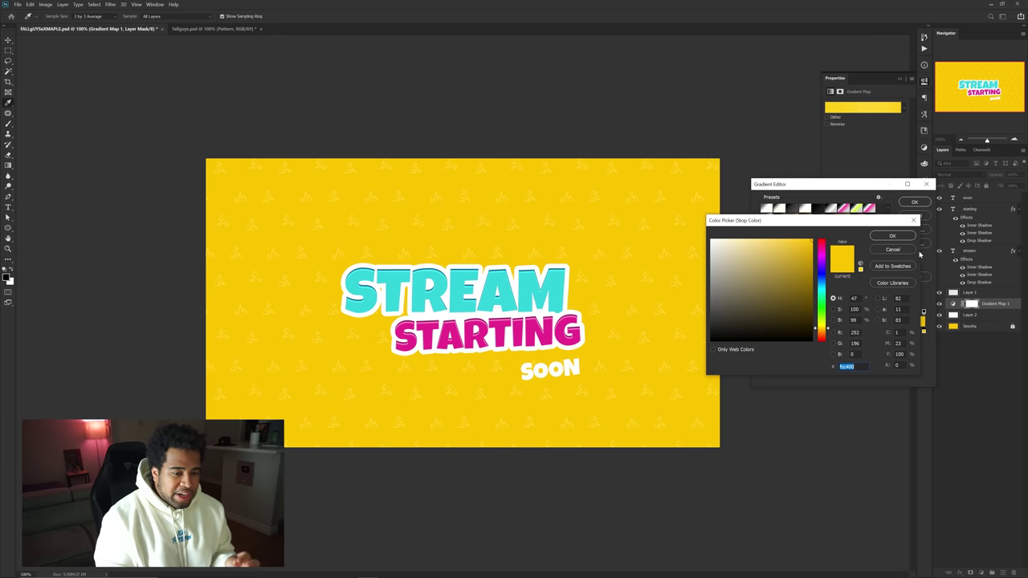
{"action": "left_click", "coordinate": [891, 235]}
{"action": "left_click", "coordinate": [847, 333]}
{"action": "double_click", "coordinate": [845, 334]}
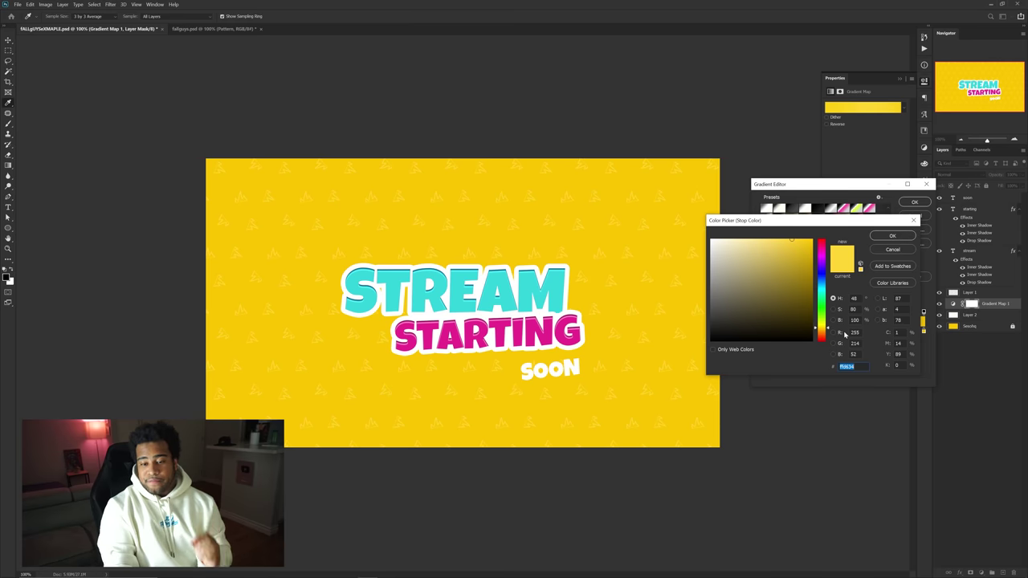
{"action": "left_click", "coordinate": [892, 236]}
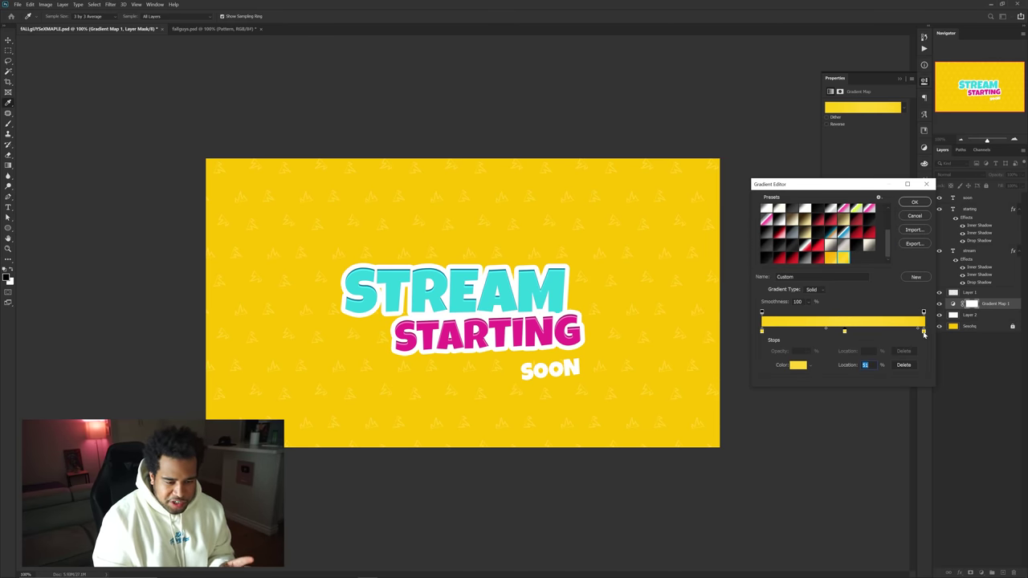
- Shift the colour midpoints between the yellow gradient's stops and accept the gradient
{"action": "left_click", "coordinate": [883, 332]}
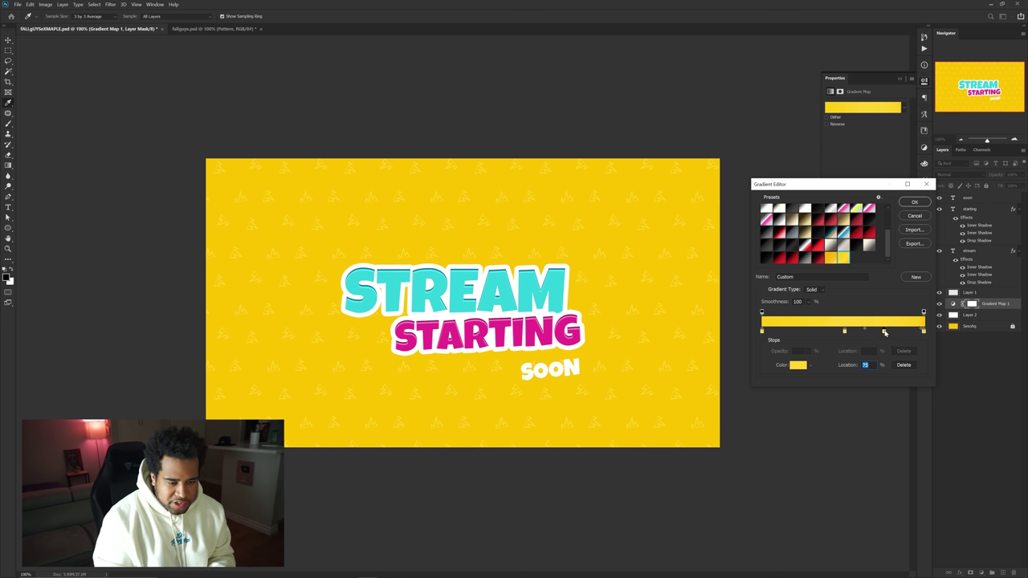
{"action": "left_click", "coordinate": [903, 364]}
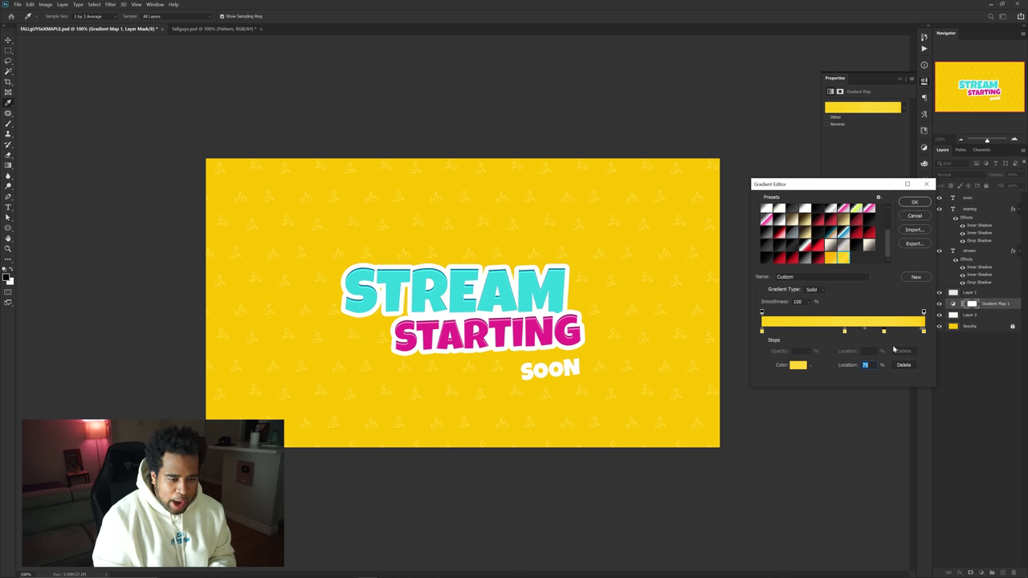
{"action": "left_click", "coordinate": [844, 332]}
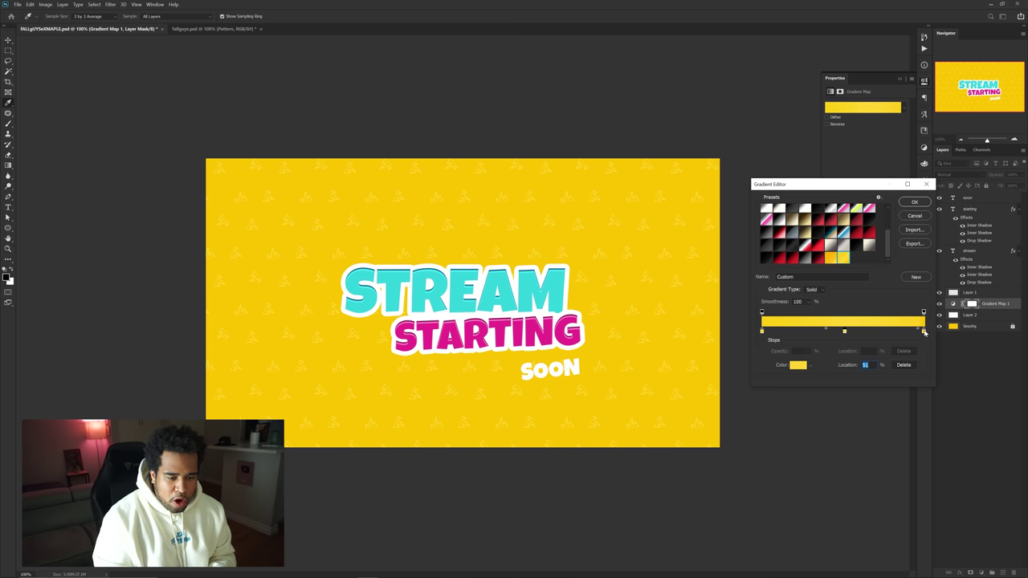
{"action": "left_click_drag", "start_coordinate": [917, 330], "coordinate": [889, 329]}
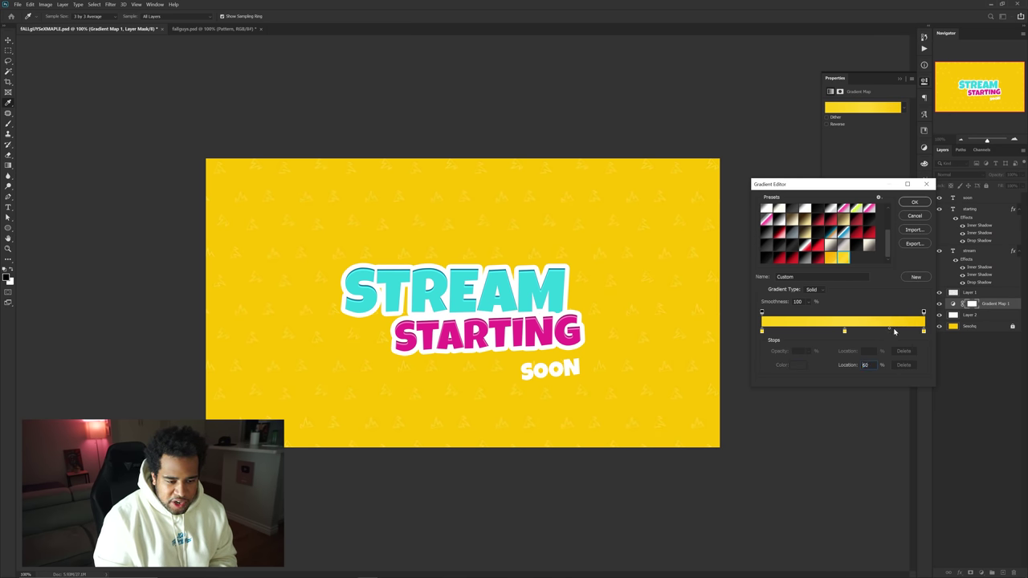
{"action": "left_click", "coordinate": [845, 332]}
{"action": "left_click", "coordinate": [825, 330]}
{"action": "left_click", "coordinate": [845, 330]}
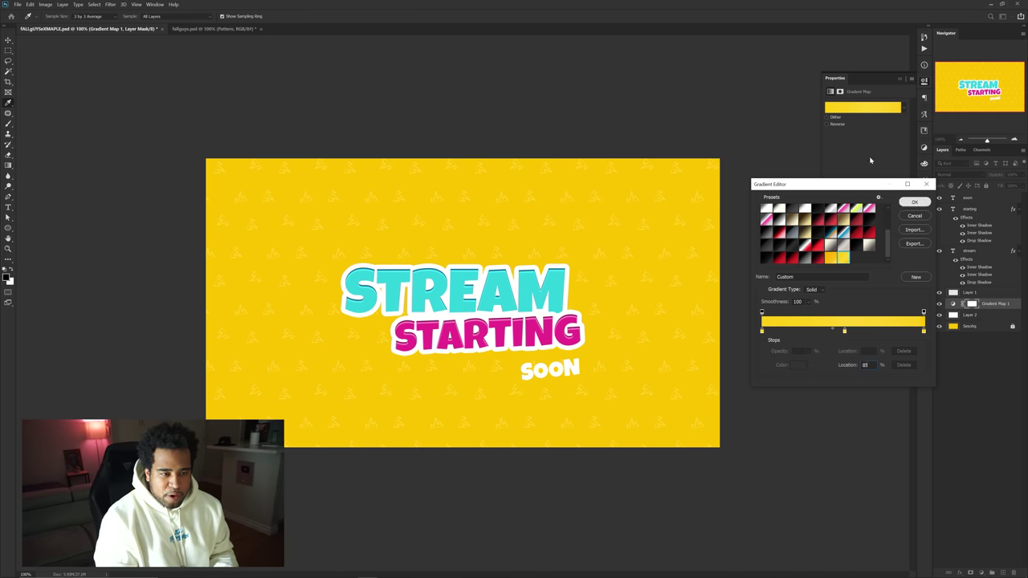
{"action": "key", "text": "Return"}
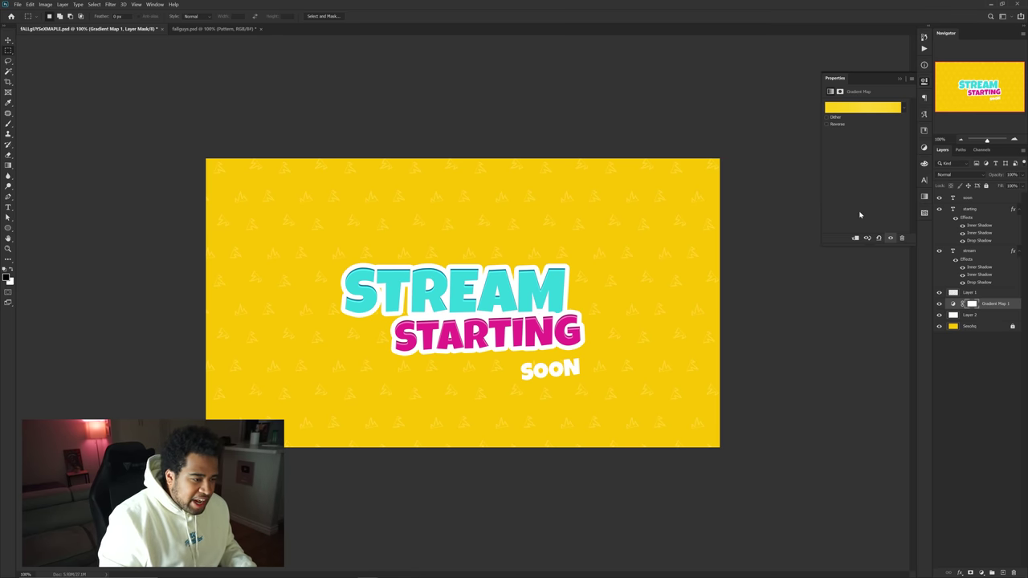
- Add a layer above the gradient map and fill a full-height vertical band about 459 px wide with dark grey 222325
{"action": "key", "text": "ctrl+shift+n"}
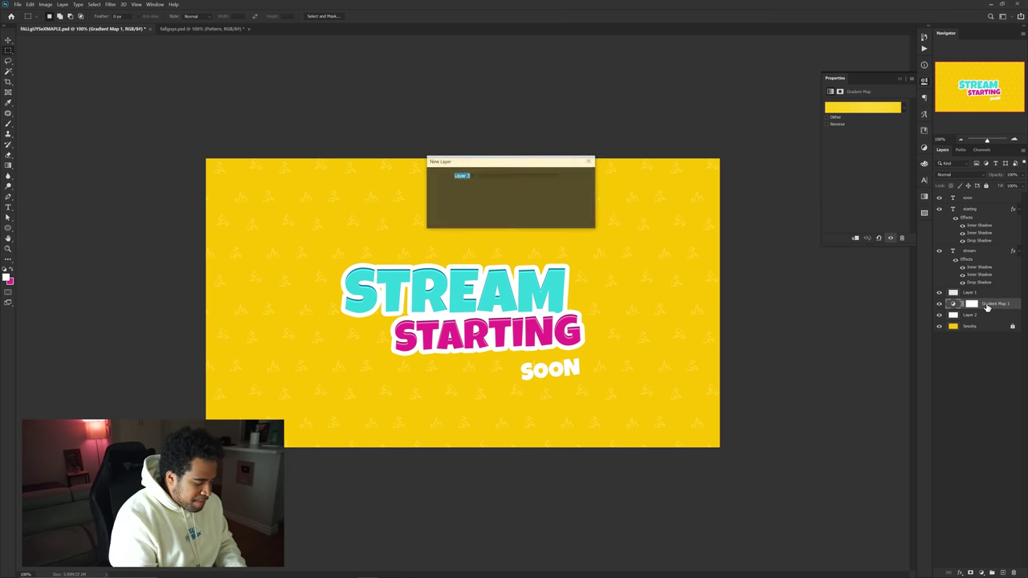
{"action": "key", "text": "Return"}
{"action": "left_click_drag", "start_coordinate": [488, 143], "coordinate": [610, 447]}
{"action": "left_click", "coordinate": [7, 277]}
{"action": "left_click", "coordinate": [824, 277]}
{"action": "left_click", "coordinate": [727, 325]}
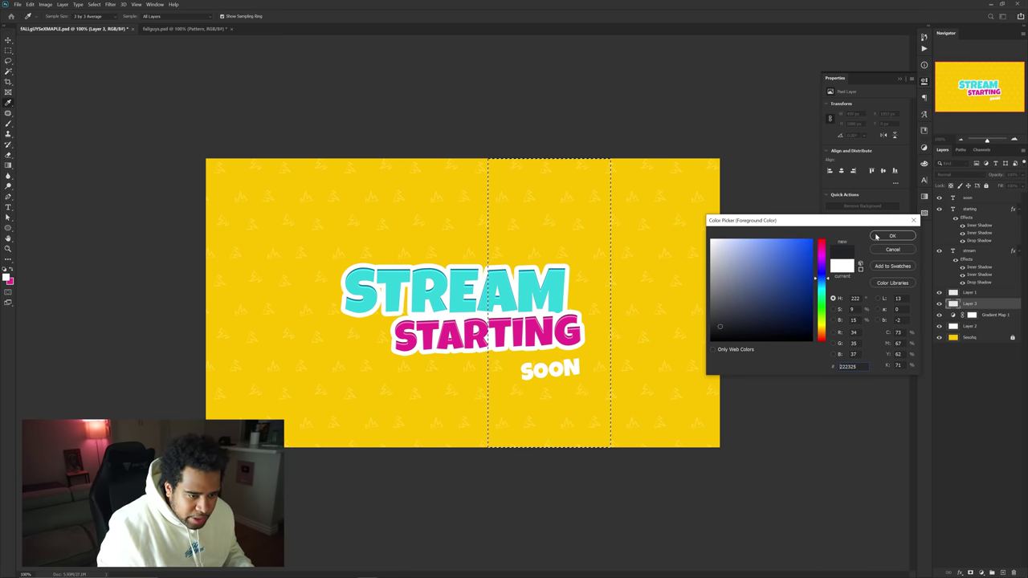
{"action": "left_click", "coordinate": [884, 237]}
{"action": "key", "text": "v"}
{"action": "key", "text": "alt+BackSpace"}
{"action": "key", "text": "ctrl+d"}
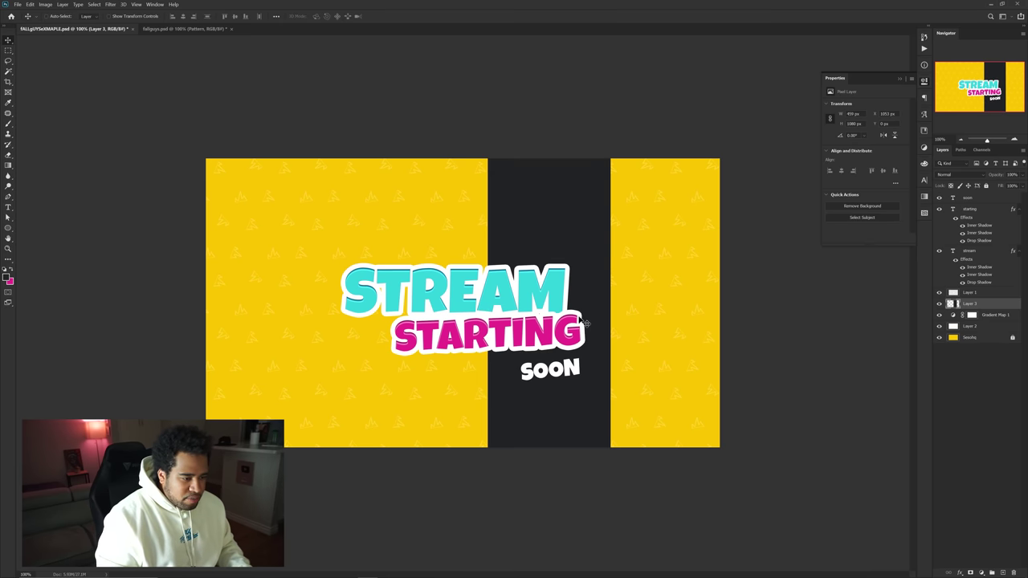
- On a new layer below the dark band, make a magenta rectangle about 1074 by 521 px and copy it to the canvas's lower-left corner
{"action": "left_click", "coordinate": [986, 315]}
{"action": "key", "text": "ctrl+shift+n"}
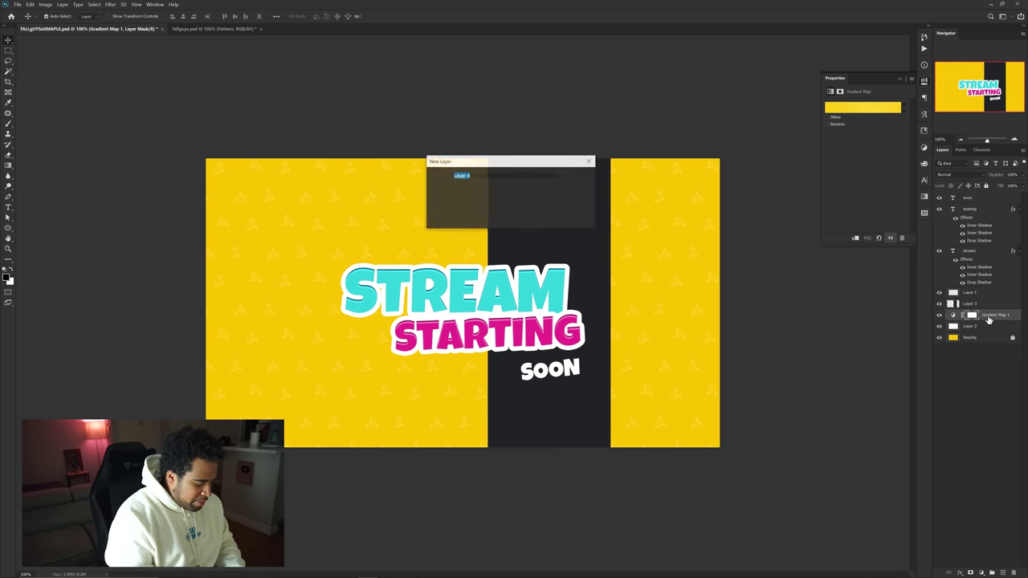
{"action": "key", "text": "Return"}
{"action": "key", "text": "m"}
{"action": "left_click_drag", "start_coordinate": [433, 254], "coordinate": [782, 367]}
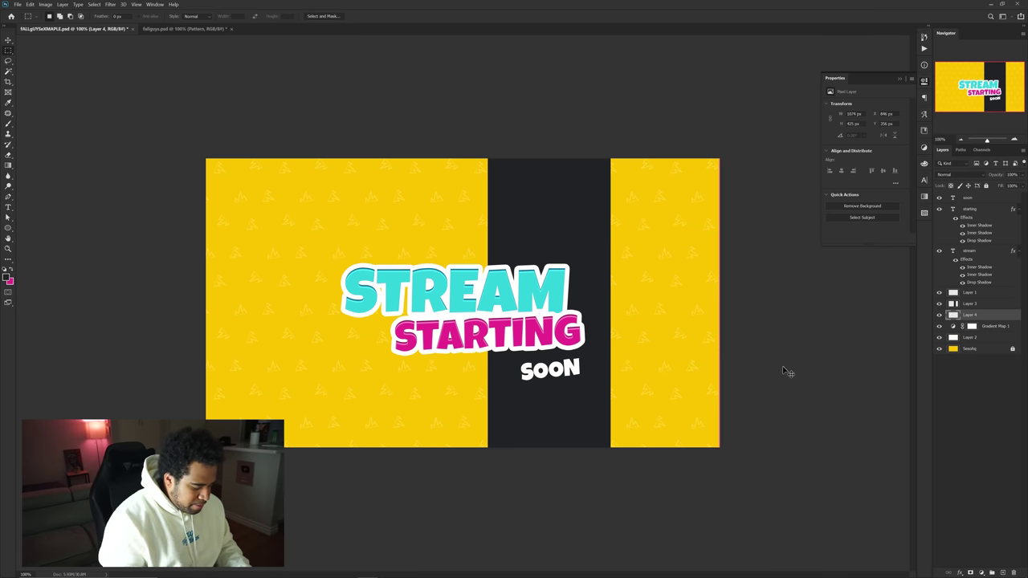
{"action": "key", "text": "alt+BackSpace"}
{"action": "key", "text": "ctrl+t"}
{"action": "left_click_drag", "start_coordinate": [574, 252], "coordinate": [573, 239]}
{"action": "key", "text": "Return"}
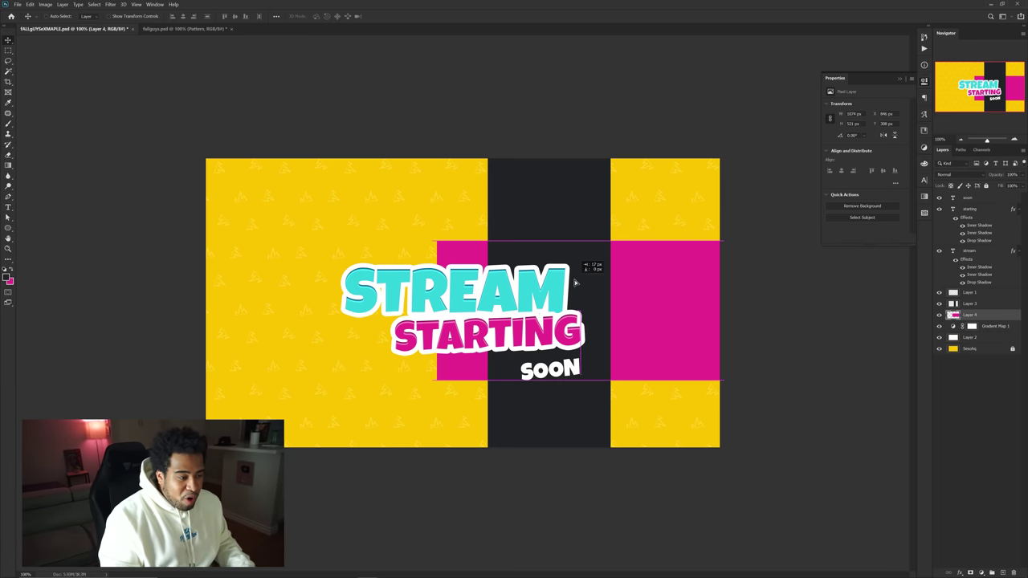
{"action": "left_click_drag", "start_coordinate": [707, 277], "coordinate": [343, 401]}
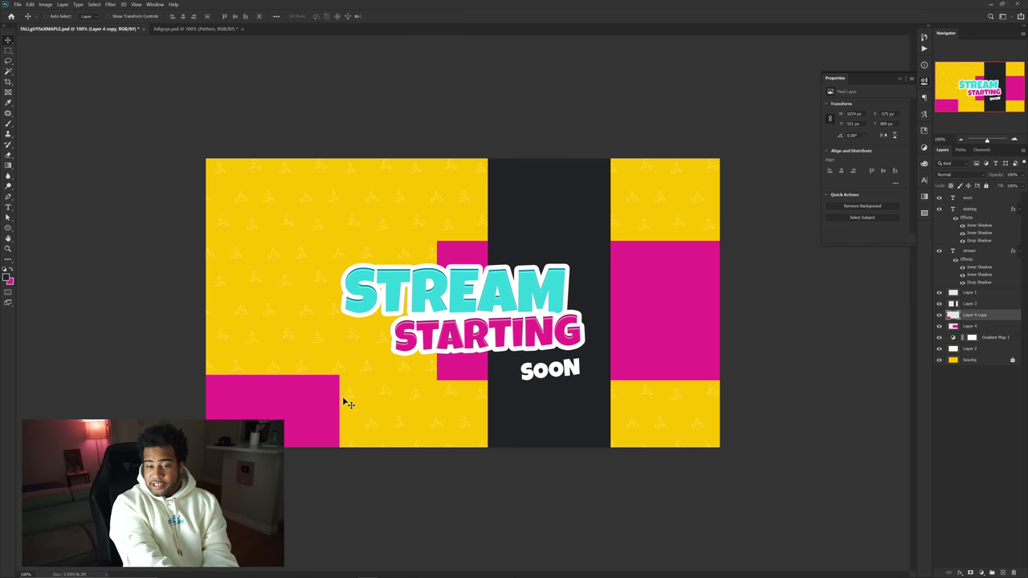
- Bring the Pattern layer of concentric rings from fallguys.psd into the stream screen document below the dark band, and hide it
{"action": "left_click", "coordinate": [193, 28]}
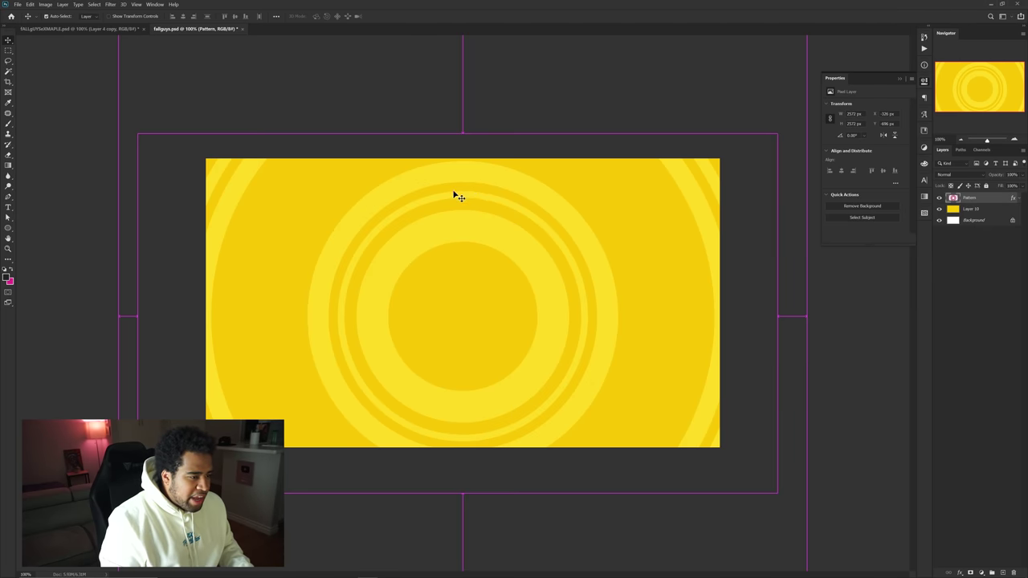
{"action": "left_click_drag", "start_coordinate": [511, 186], "coordinate": [487, 318]}
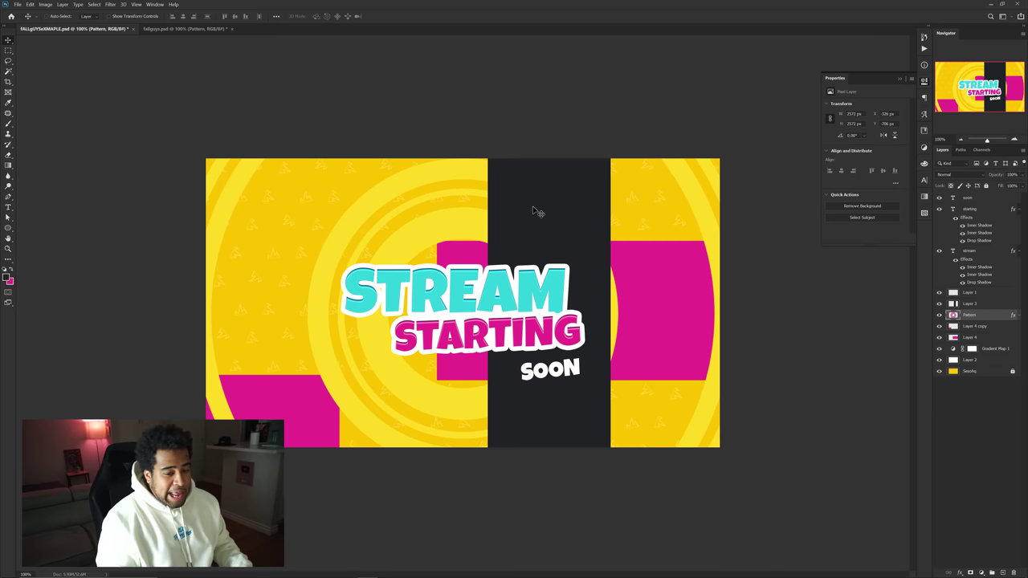
{"action": "left_click", "coordinate": [939, 315]}
- Draw a circle about 970 px across with the Ellipse tool, centred behind the text
{"action": "left_click", "coordinate": [8, 227]}
{"action": "left_click", "coordinate": [58, 243]}
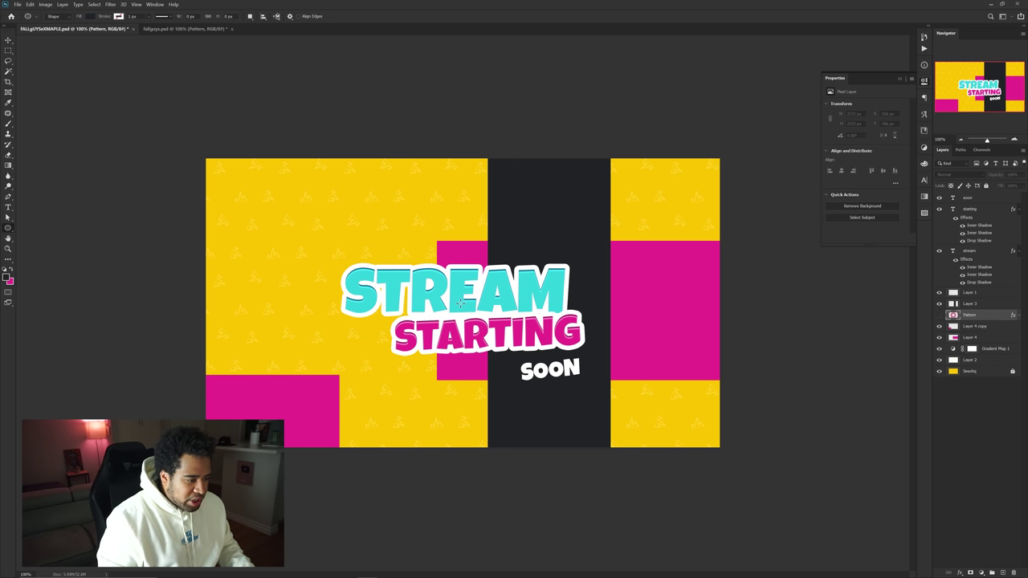
{"action": "left_click_drag", "start_coordinate": [460, 291], "coordinate": [675, 395]}
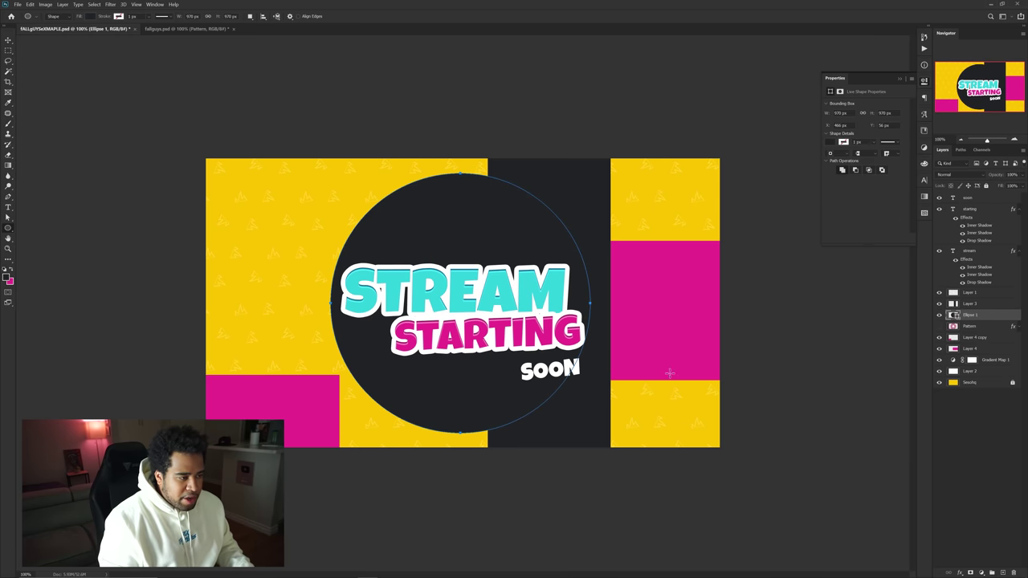
- Turn the circle into a ring with no fill and a 45 px light yellow stroke
{"action": "left_click", "coordinate": [90, 18]}
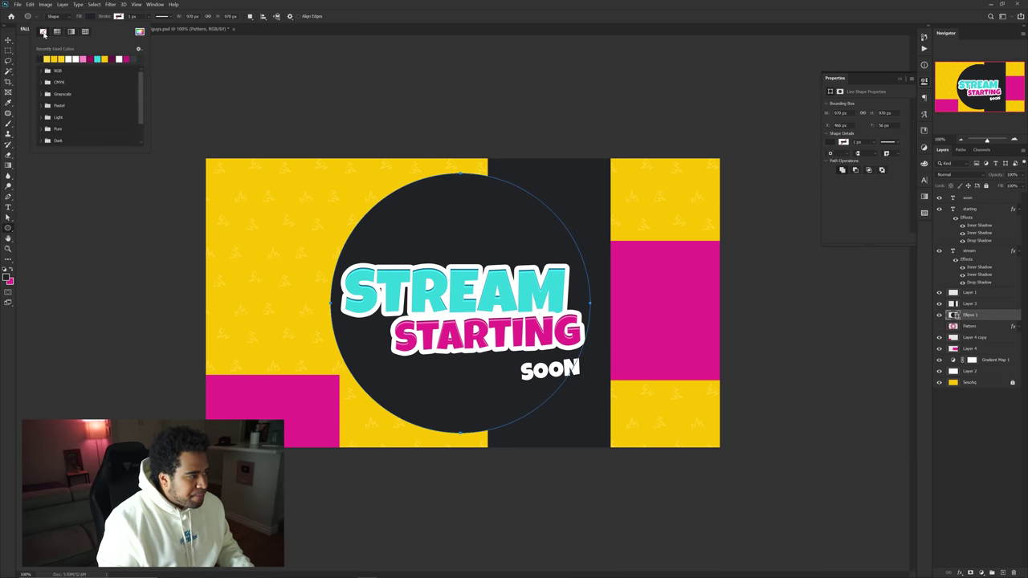
{"action": "left_click", "coordinate": [43, 32]}
{"action": "left_click", "coordinate": [81, 57]}
{"action": "key", "text": "Return"}
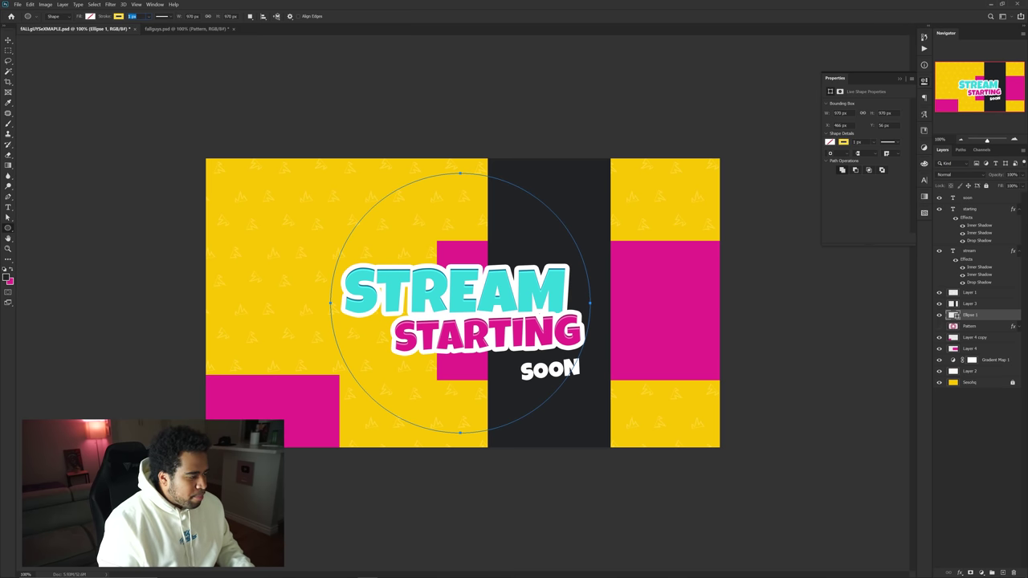
{"action": "type", "text": "45"}
{"action": "key", "text": "Return"}
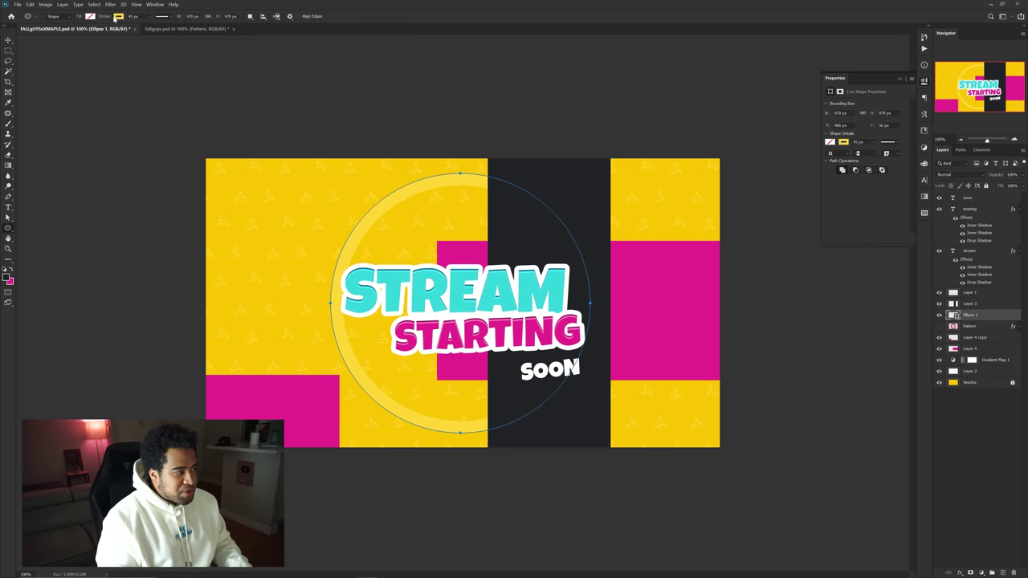
- Duplicate the ring, enlarge the copy around its centre to about 1514 px, and set its stroke width to 85 px
{"action": "left_click", "coordinate": [9, 40]}
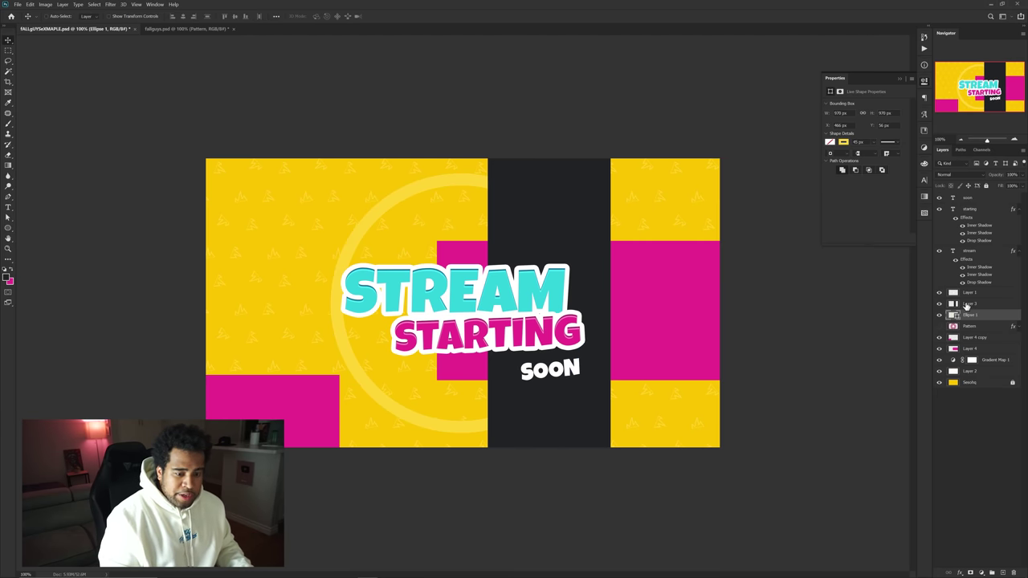
{"action": "mouse_move", "coordinate": [607, 247]}
{"action": "left_mouse_down"}
{"action": "mouse_move", "coordinate": [660, 245]}
{"action": "mouse_move", "coordinate": [610, 235]}
{"action": "left_mouse_up"}
{"action": "key", "text": "ctrl+z"}
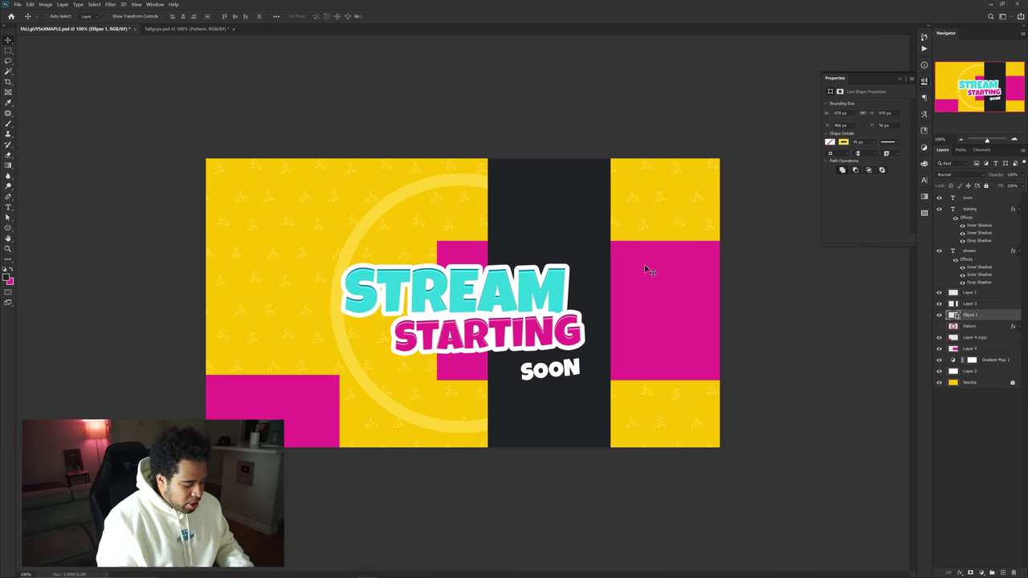
{"action": "key", "text": "ctrl+j"}
{"action": "key", "text": "ctrl+t"}
{"action": "left_click_drag", "start_coordinate": [591, 302], "coordinate": [659, 300]}
{"action": "key", "text": "Return"}
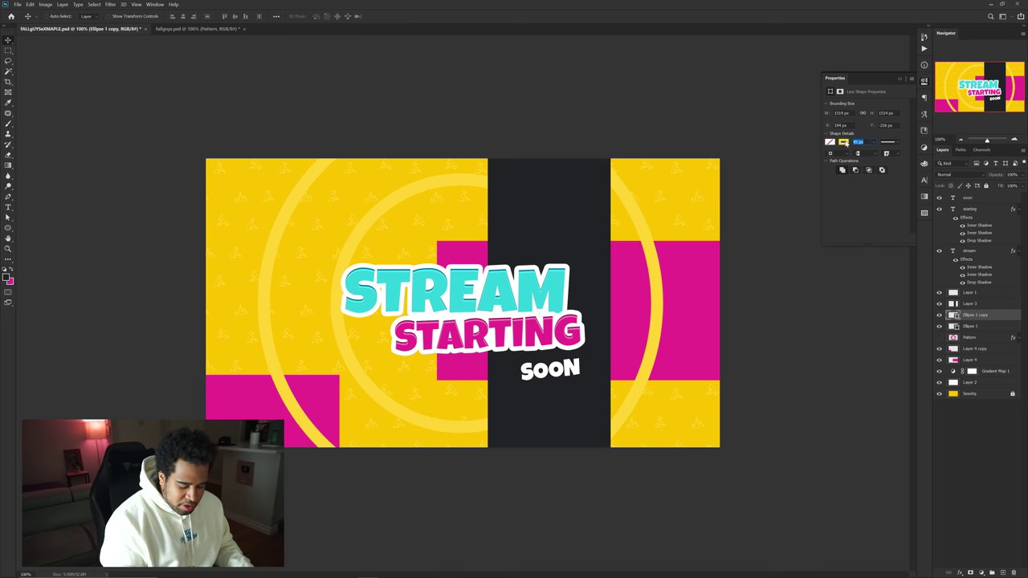
{"action": "type", "text": "85"}
{"action": "key", "text": "Return"}
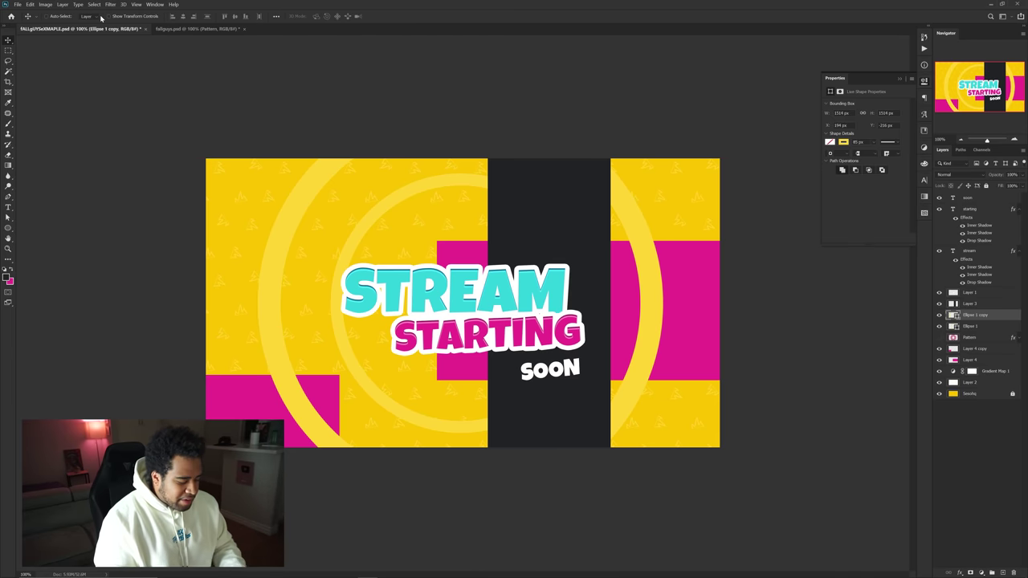
{"action": "key", "text": "u"}
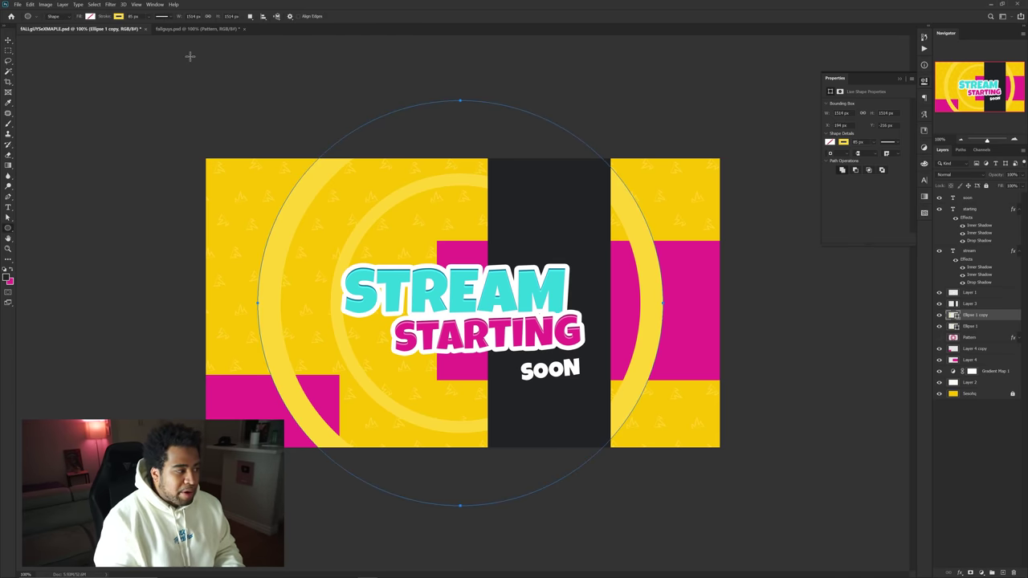
{"action": "right_click", "coordinate": [9, 229]}
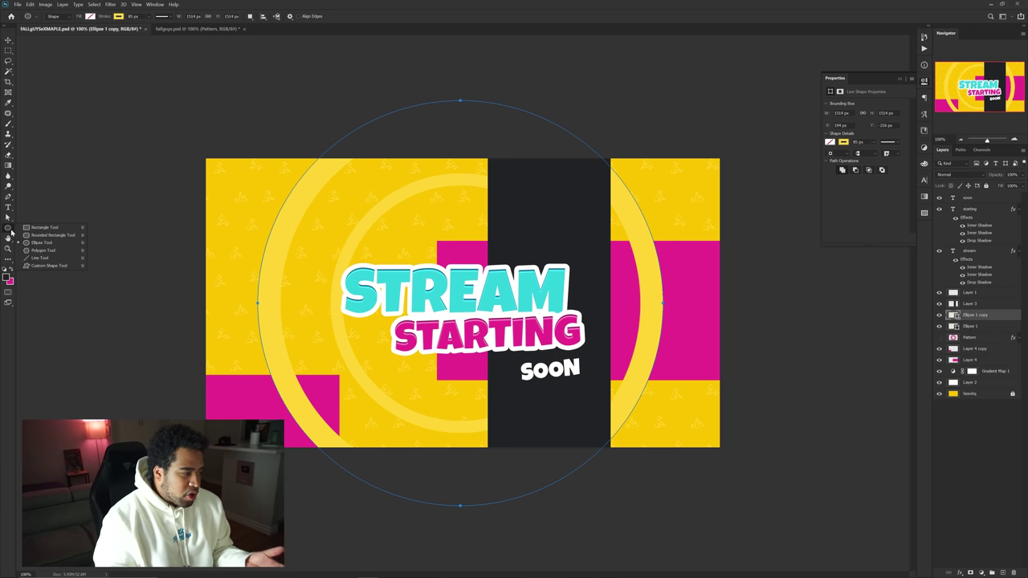
{"action": "left_click", "coordinate": [41, 242]}
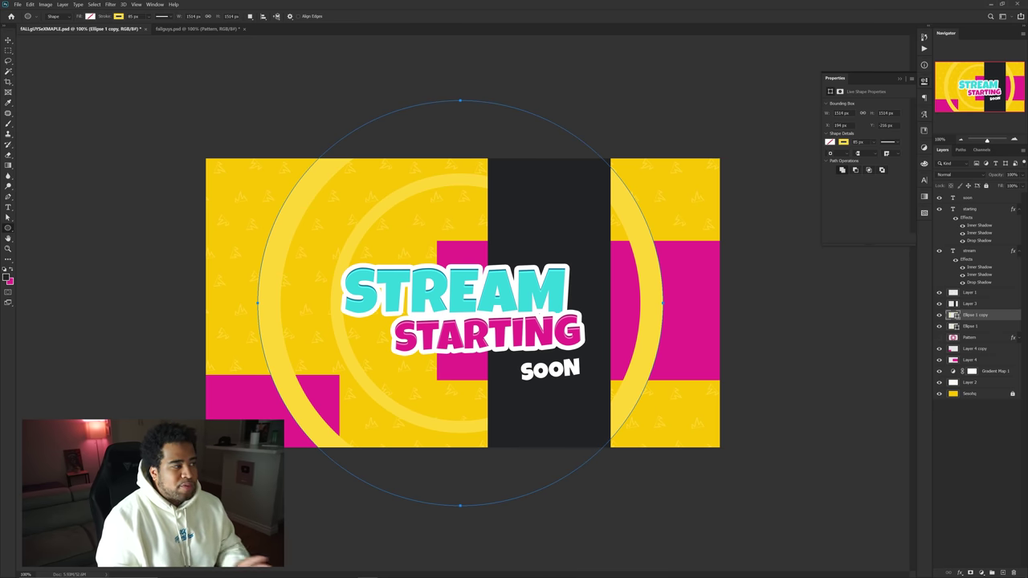
{"action": "left_click", "coordinate": [114, 19]}
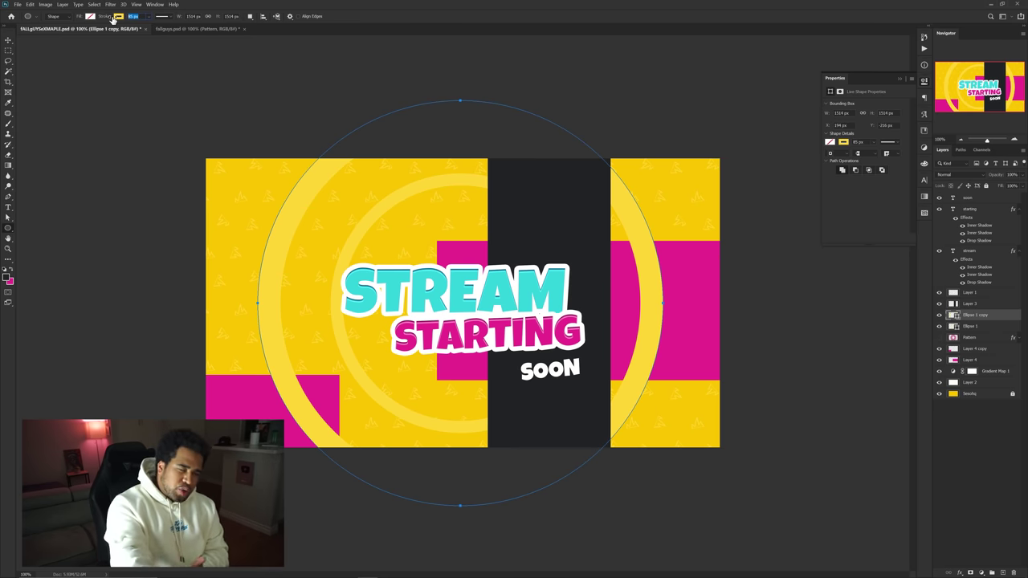
{"action": "key", "text": "v"}
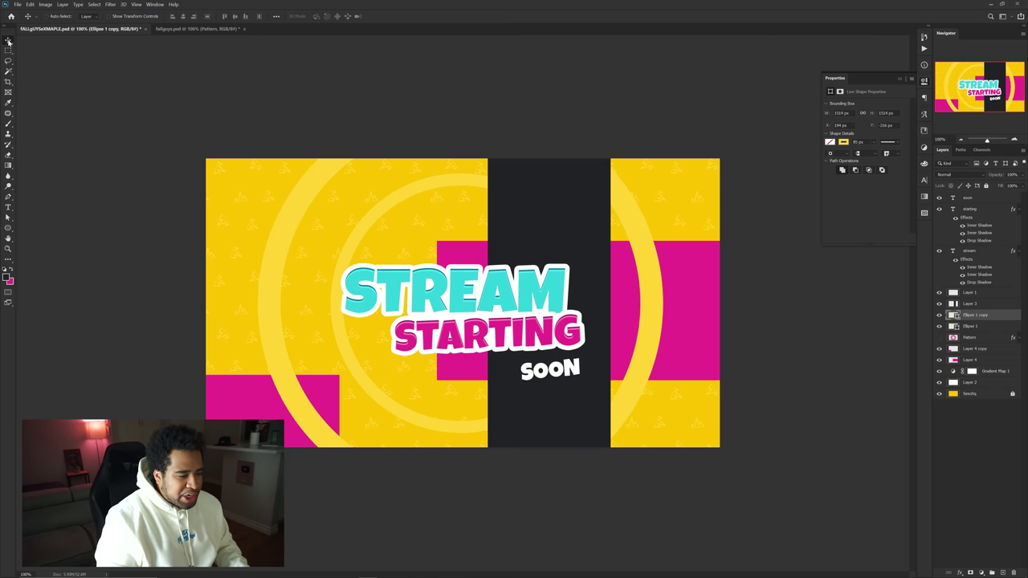
- Duplicate the 85 px ring and scale the copy around its centre to about 1840 px as a third, outer ring
{"action": "key", "text": "ctrl"}
{"action": "key", "text": "ctrl+j"}
{"action": "key", "text": "ctrl+t"}
{"action": "left_click_drag", "start_coordinate": [663, 303], "coordinate": [704, 300]}
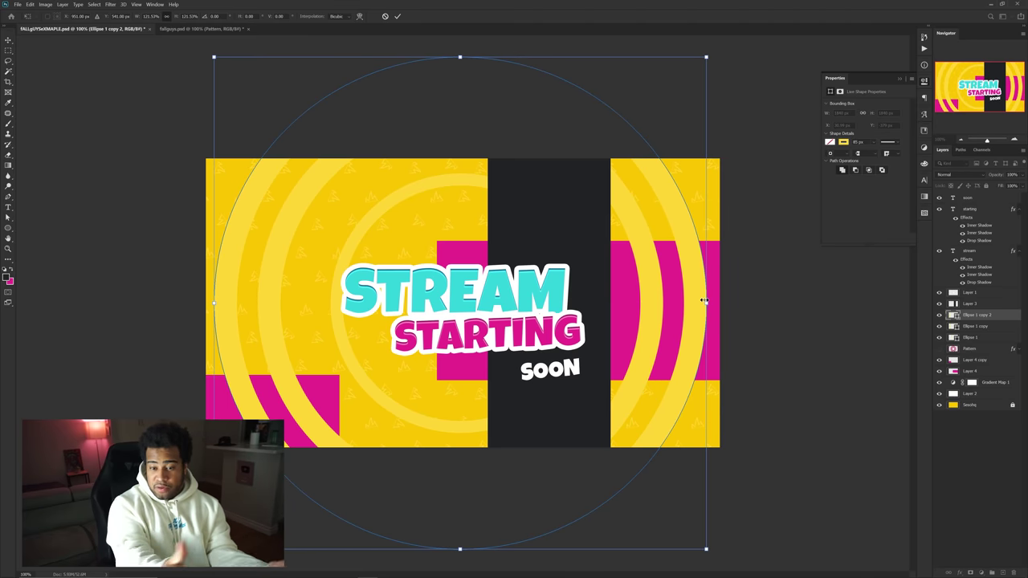
{"action": "key", "text": "Return"}
- Try to merge the three ring layers into a single layer
{"action": "left_click", "coordinate": [976, 337], "text": "shift"}
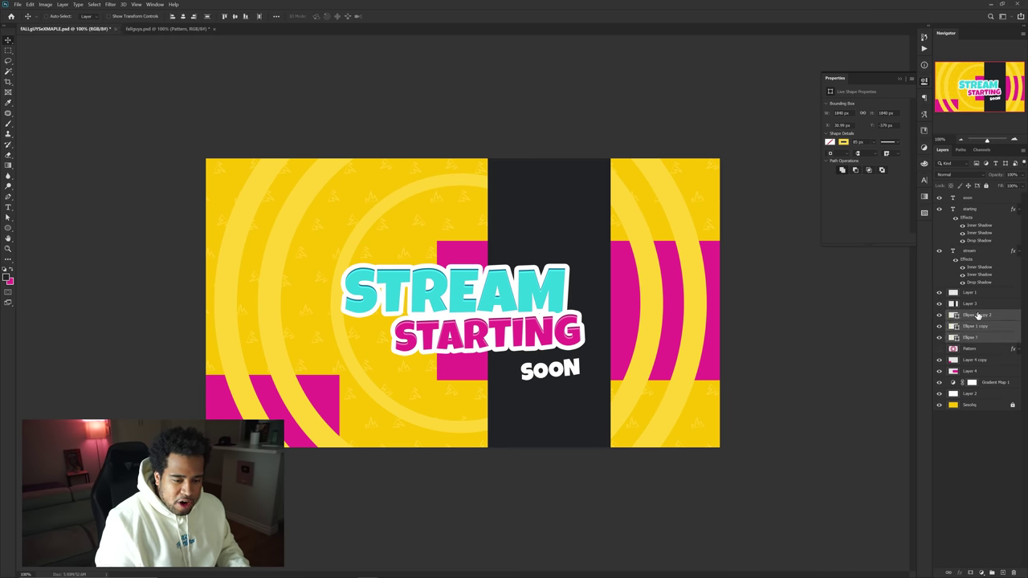
{"action": "left_click", "coordinate": [978, 315]}
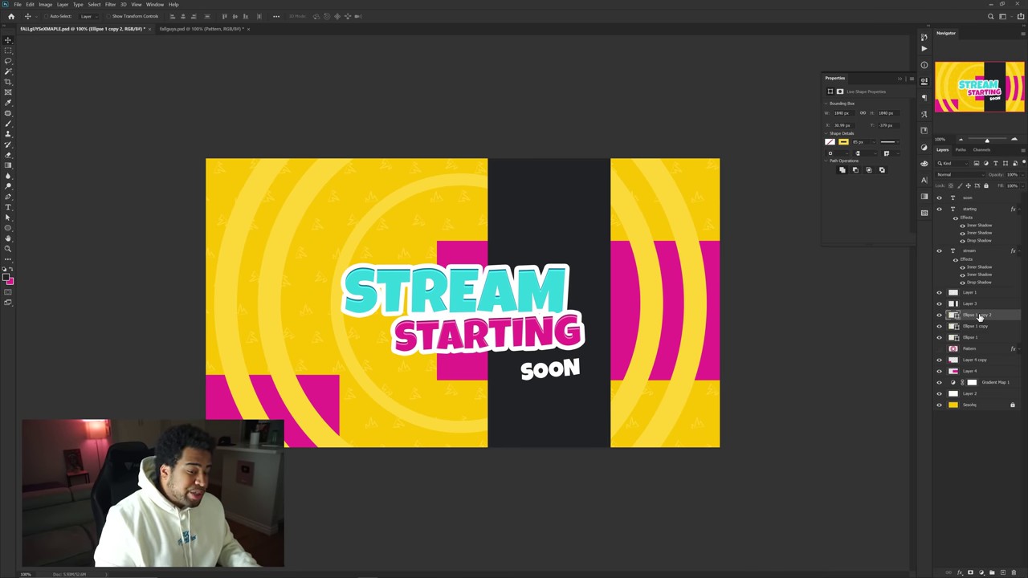
{"action": "left_click", "coordinate": [977, 338], "text": "shift"}
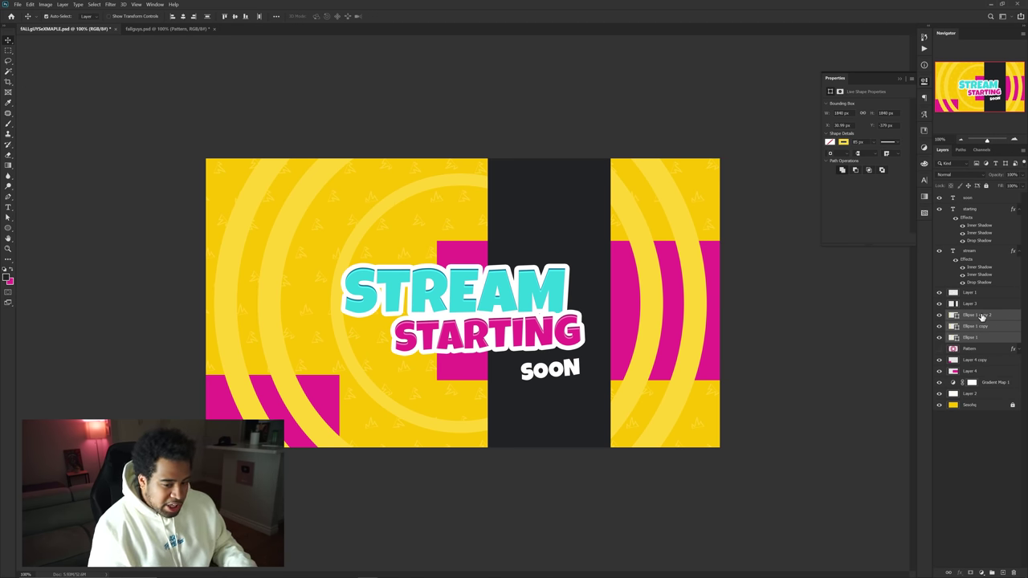
{"action": "left_click", "coordinate": [981, 317]}
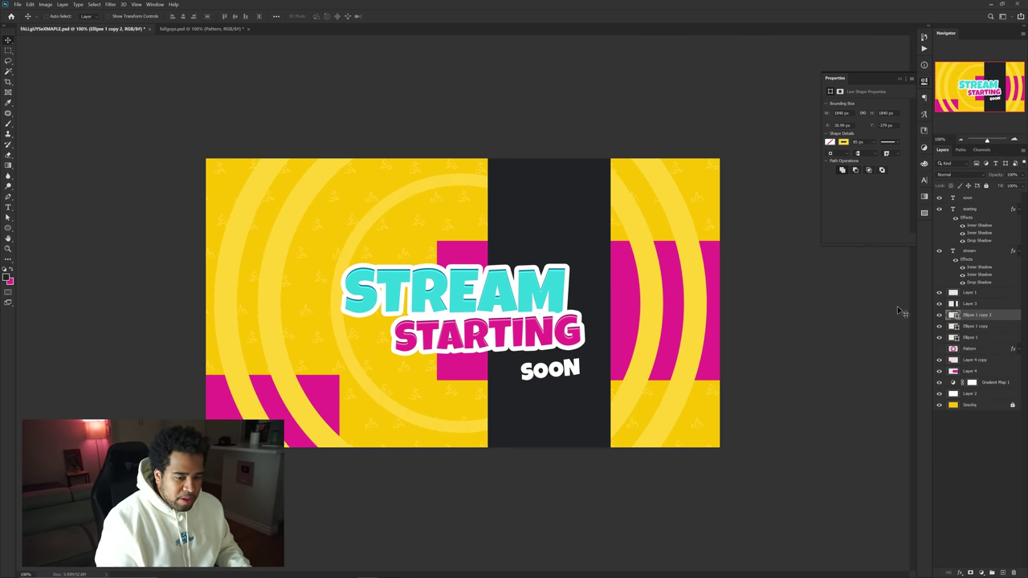
{"action": "left_click", "coordinate": [973, 342], "text": "shift"}
{"action": "key", "text": "ctrl+r"}
{"action": "key", "text": "ctrl+e"}
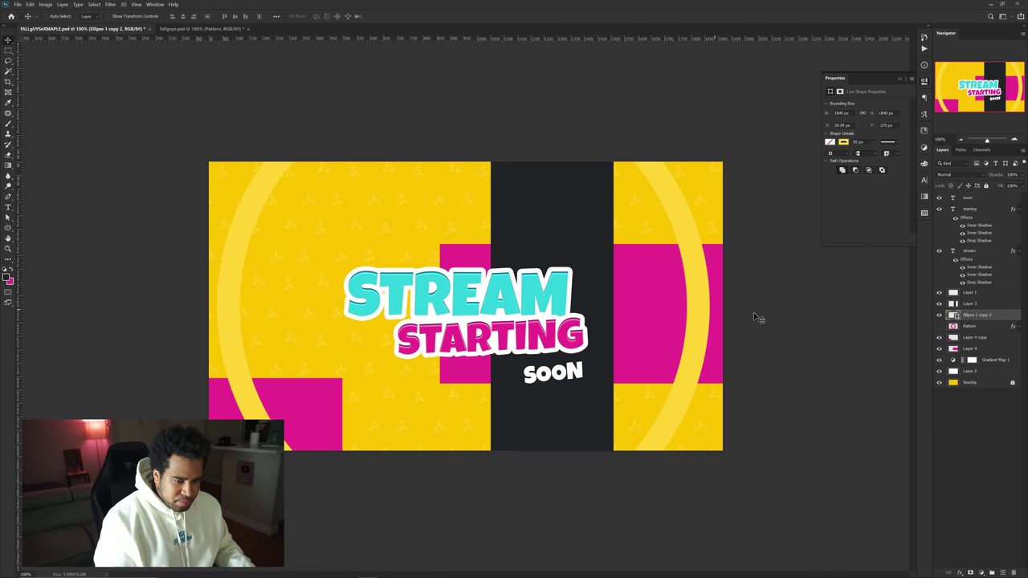
{"action": "key", "text": "ctrl+z"}
{"action": "left_click_drag", "start_coordinate": [739, 309], "coordinate": [531, 246]}
{"action": "key", "text": "ctrl+z"}
{"action": "key", "text": "ctrl+e"}
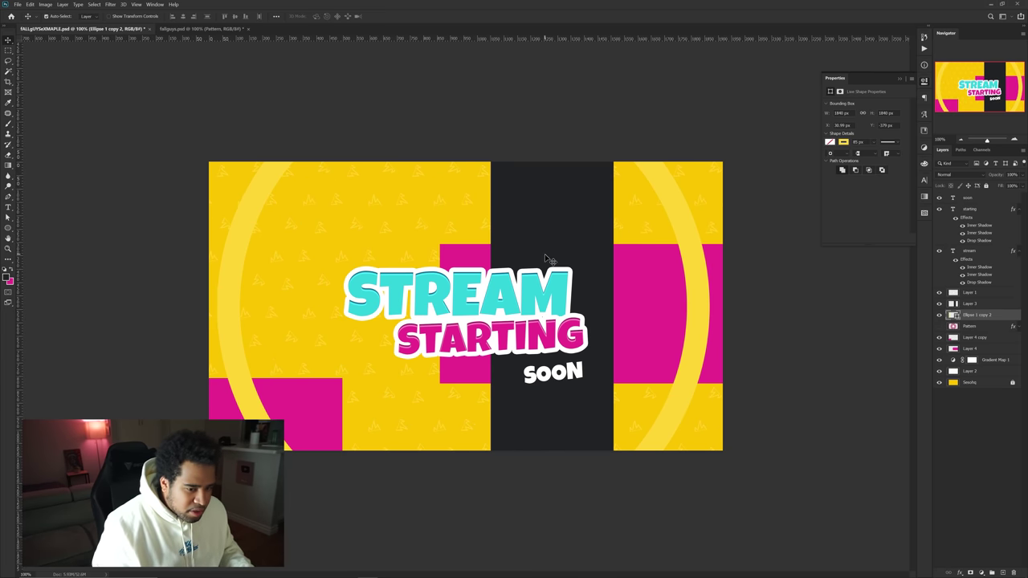
{"action": "key", "text": "ctrl+z"}
- Convert the three selected ring layers into one smart object and delete it
{"action": "left_click", "coordinate": [979, 337], "text": "shift"}
{"action": "right_click", "coordinate": [983, 338]}
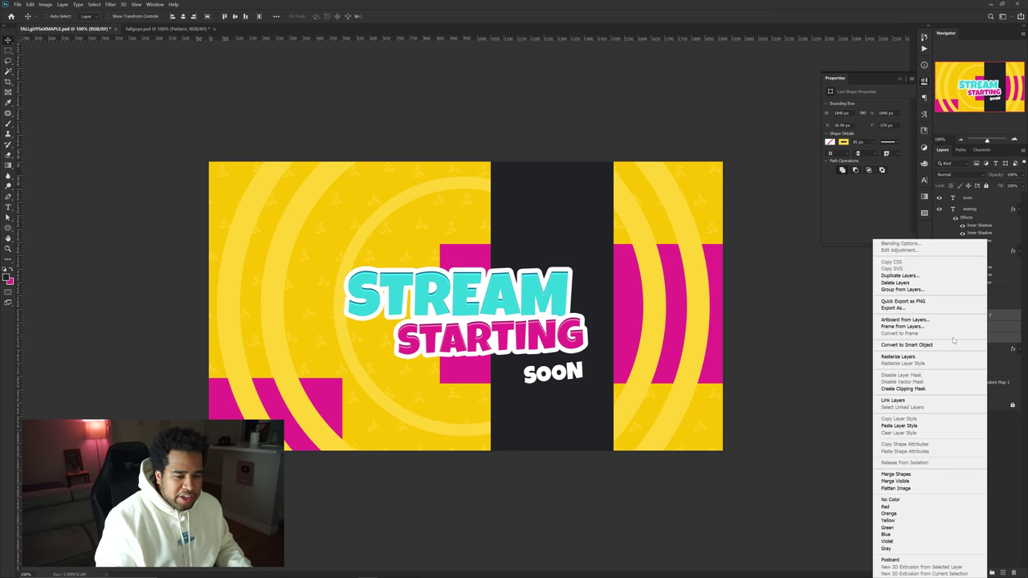
{"action": "left_click", "coordinate": [910, 345]}
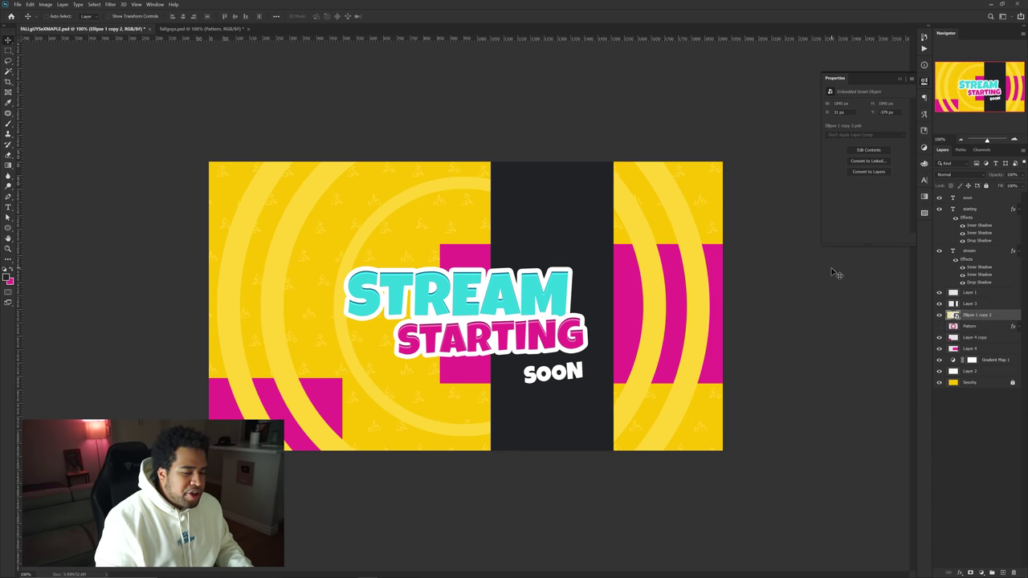
{"action": "key", "text": "ctrl+z"}
{"action": "left_click", "coordinate": [979, 337], "text": "shift"}
{"action": "right_click", "coordinate": [985, 321]}
{"action": "key", "text": "Escape"}
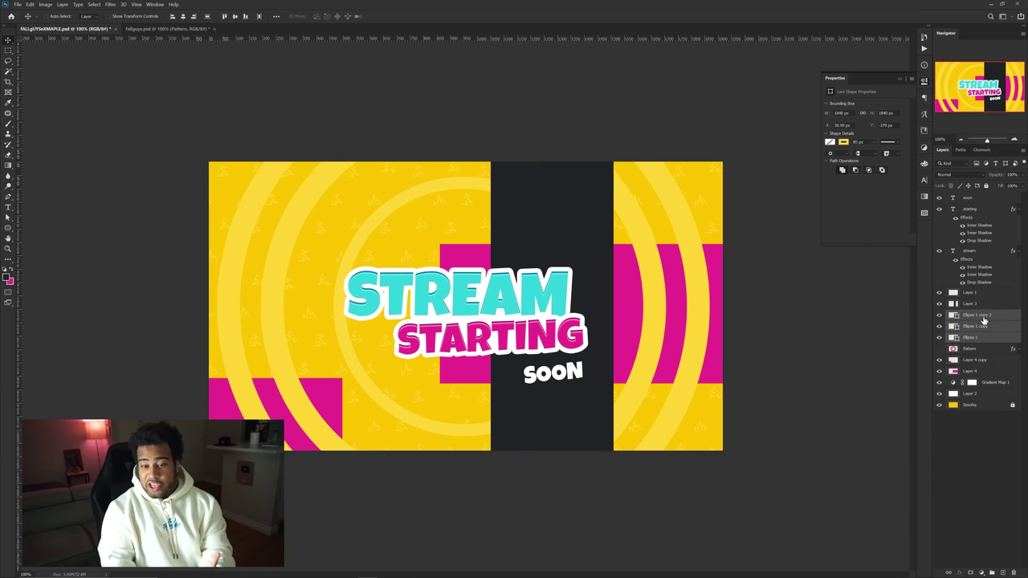
{"action": "right_click", "coordinate": [983, 317]}
{"action": "left_click", "coordinate": [909, 344]}
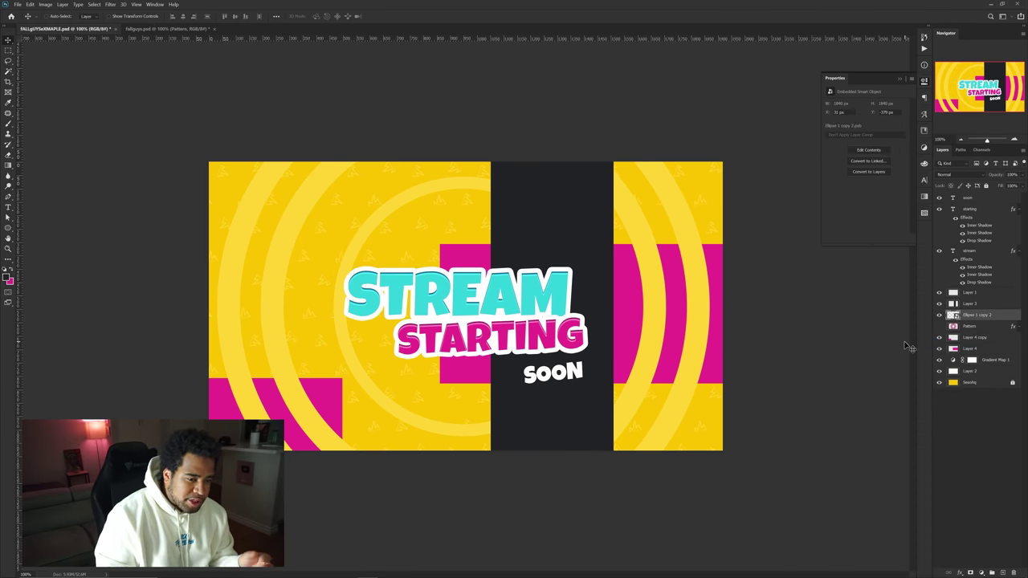
{"action": "key", "text": "Delete"}
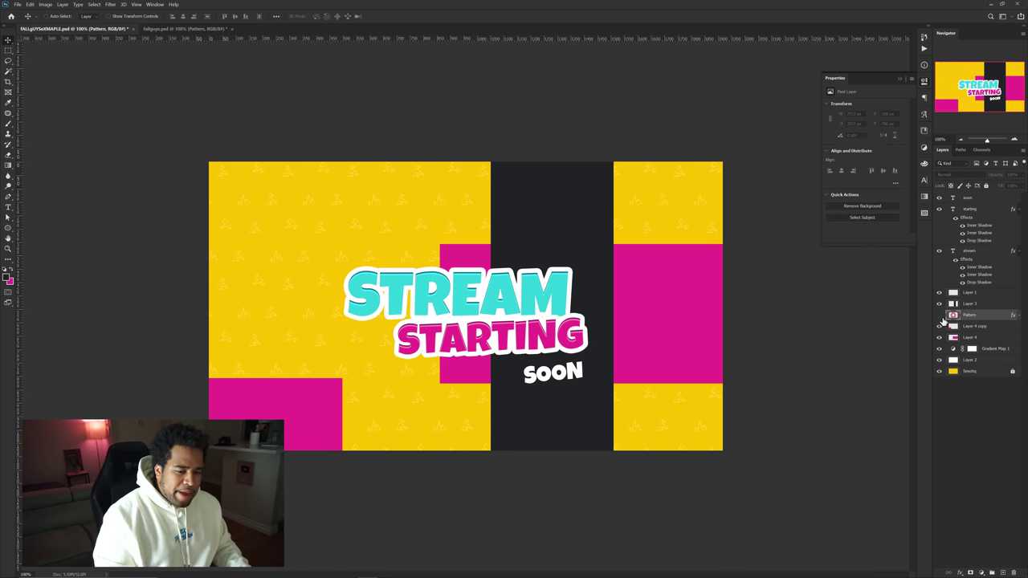
- Show the ring pattern layer, centre the rings on the dark stripe, and clip them to the stripe's layer
{"action": "left_click", "coordinate": [938, 315]}
{"action": "left_click_drag", "start_coordinate": [601, 298], "coordinate": [679, 303]}
{"action": "left_click_drag", "start_coordinate": [967, 314], "coordinate": [977, 305]}
{"action": "mouse_move", "coordinate": [567, 297]}
{"action": "left_mouse_down"}
{"action": "mouse_move", "coordinate": [578, 275]}
{"action": "mouse_move", "coordinate": [561, 294]}
{"action": "left_mouse_up"}
- Set the ring pattern's colour overlay on the dark stripe to #2b2c2f
{"action": "left_click", "coordinate": [1018, 305]}
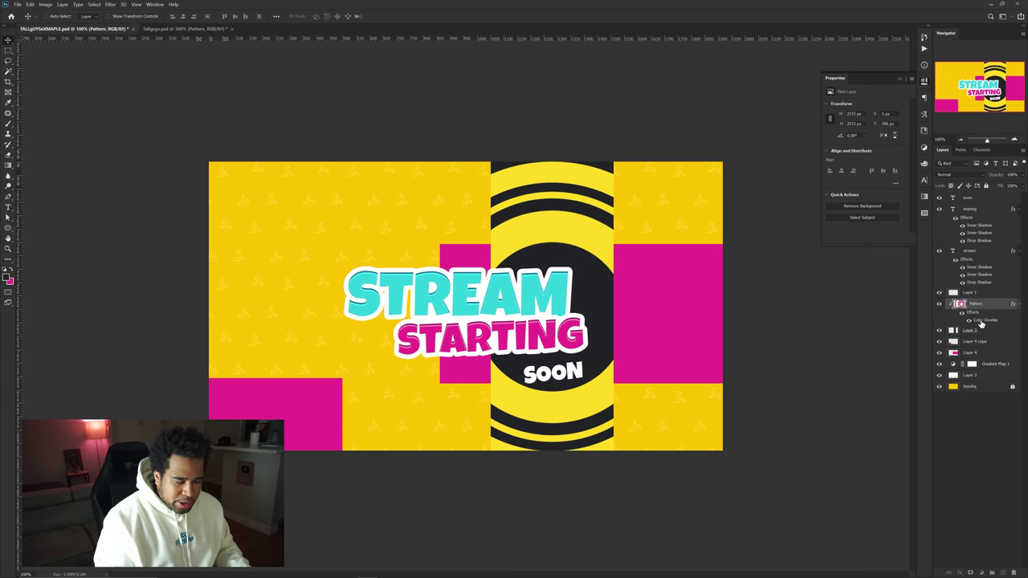
{"action": "left_click", "coordinate": [847, 253]}
{"action": "left_click", "coordinate": [567, 248]}
{"action": "left_click", "coordinate": [719, 321]}
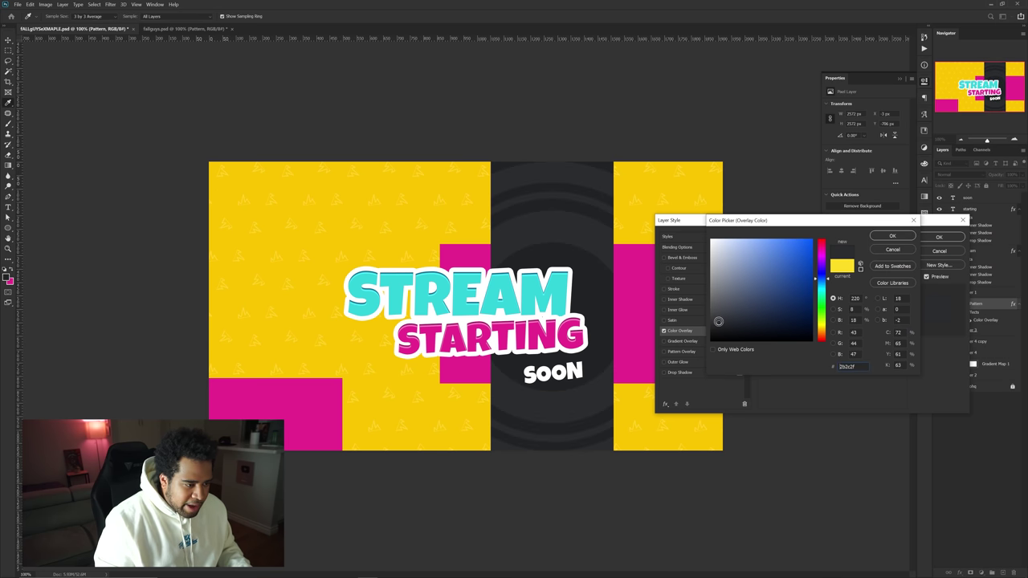
{"action": "left_click", "coordinate": [892, 236]}
{"action": "left_click", "coordinate": [939, 237]}
- Duplicate the ring pattern above Layer 4 copy and set the copy's colour overlay to a darker shade of the blocks' magenta
{"action": "left_click_drag", "start_coordinate": [987, 307], "coordinate": [975, 353]}
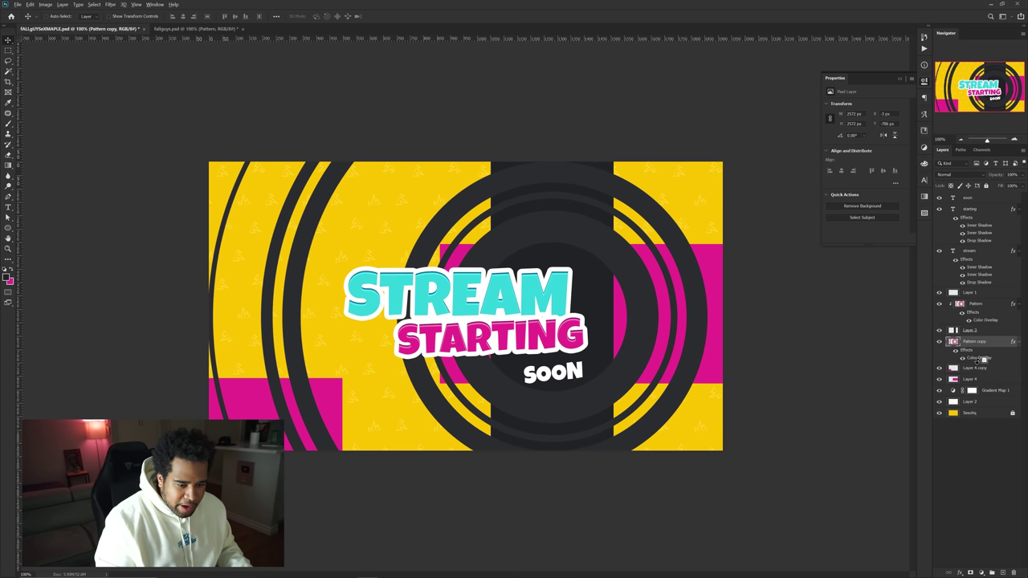
{"action": "double_click", "coordinate": [973, 360]}
{"action": "left_click", "coordinate": [843, 261]}
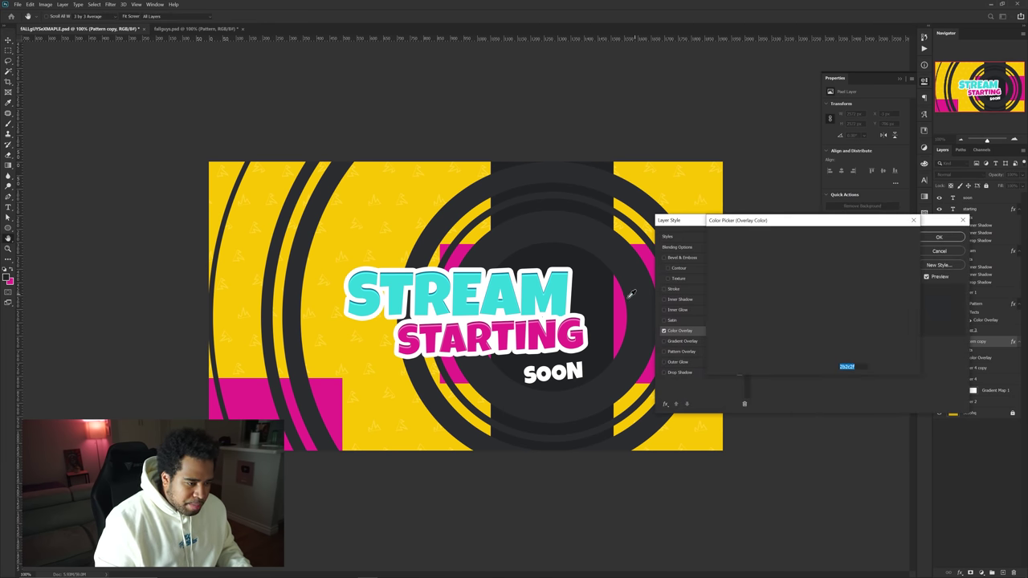
{"action": "left_click", "coordinate": [794, 259]}
{"action": "left_click", "coordinate": [889, 237]}
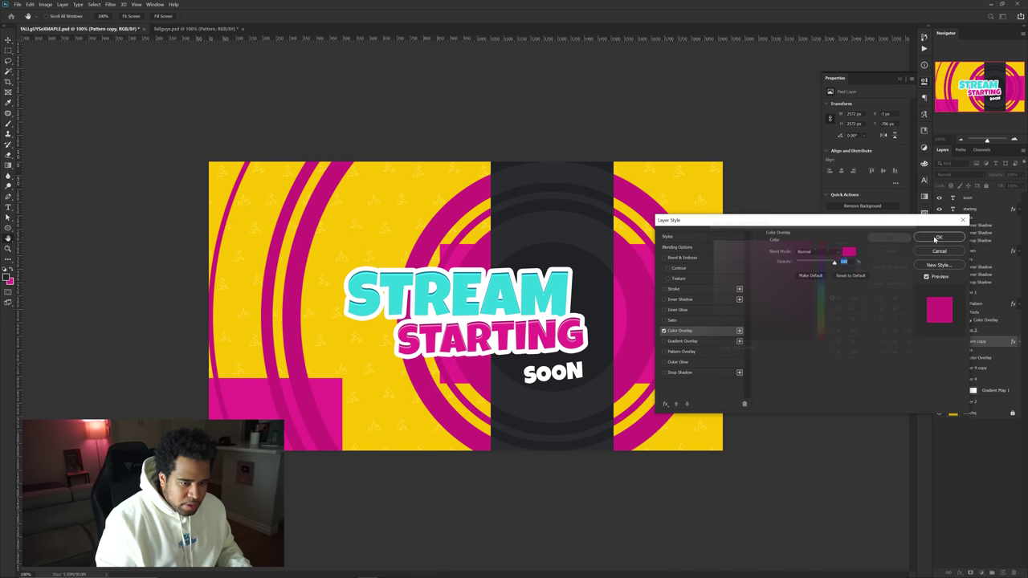
{"action": "left_click", "coordinate": [937, 237]}
- Clip the dark magenta rings to Layer 4 copy and add a duplicate of them clipped to Layer 4
{"action": "left_click", "coordinate": [972, 362], "text": "alt"}
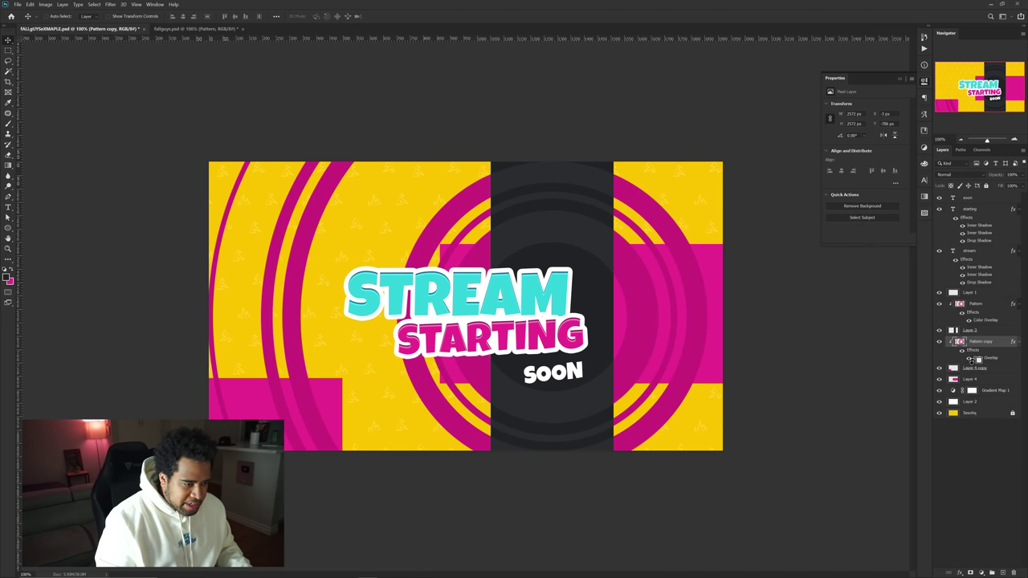
{"action": "left_click_drag", "start_coordinate": [984, 347], "coordinate": [982, 376]}
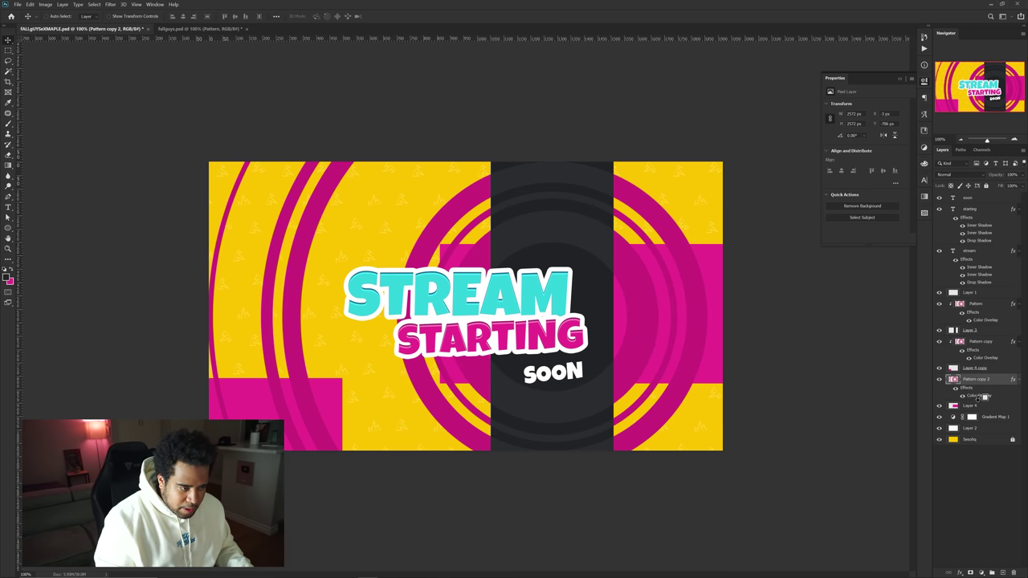
{"action": "left_click", "coordinate": [982, 397], "text": "alt"}
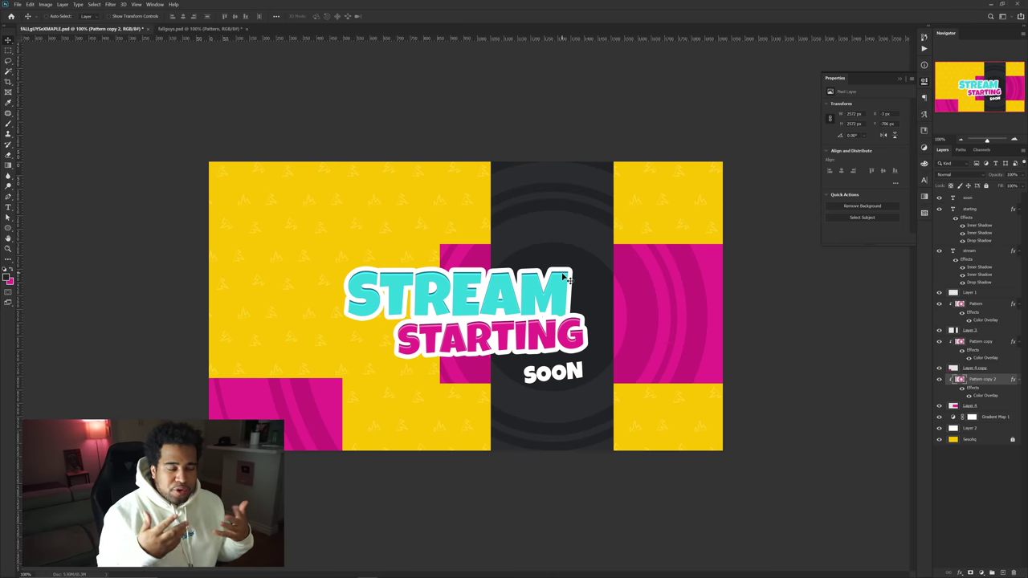
- Group all layers above the yellow background, duplicate the group, and hide the original group
{"action": "left_click", "coordinate": [967, 198]}
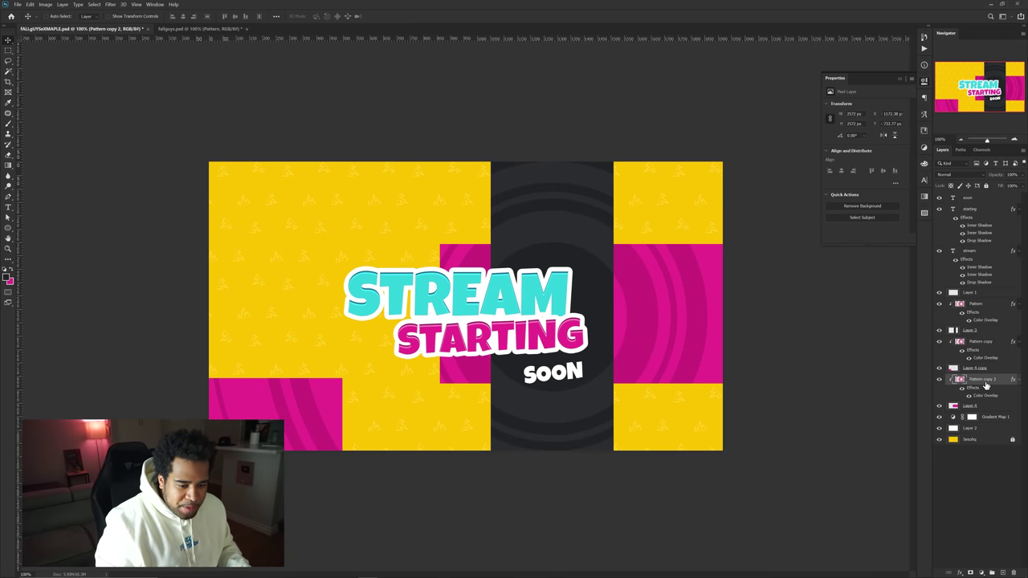
{"action": "left_click", "coordinate": [980, 431], "text": "shift"}
{"action": "key", "text": "ctrl+g"}
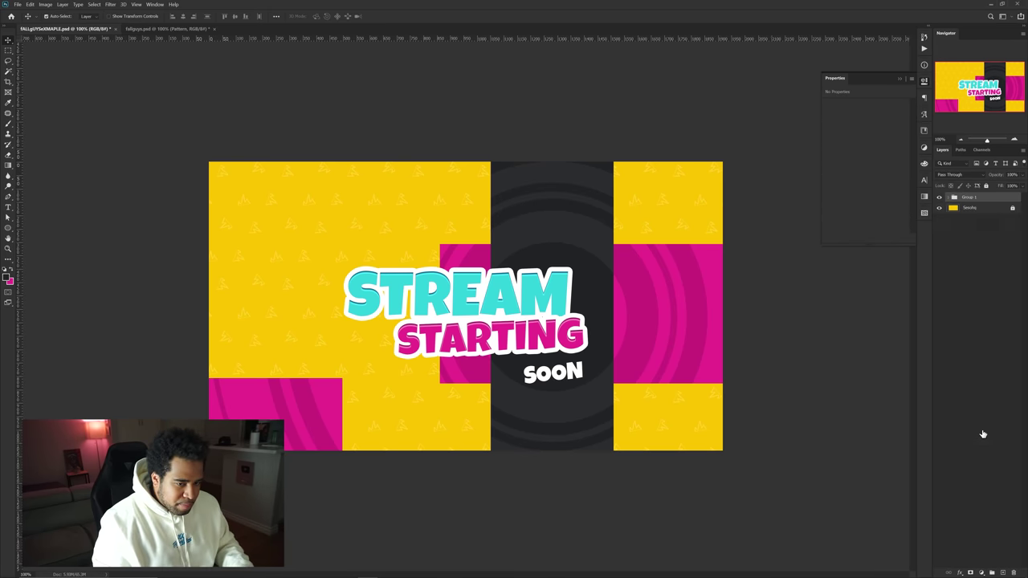
{"action": "key", "text": "ctrl+j"}
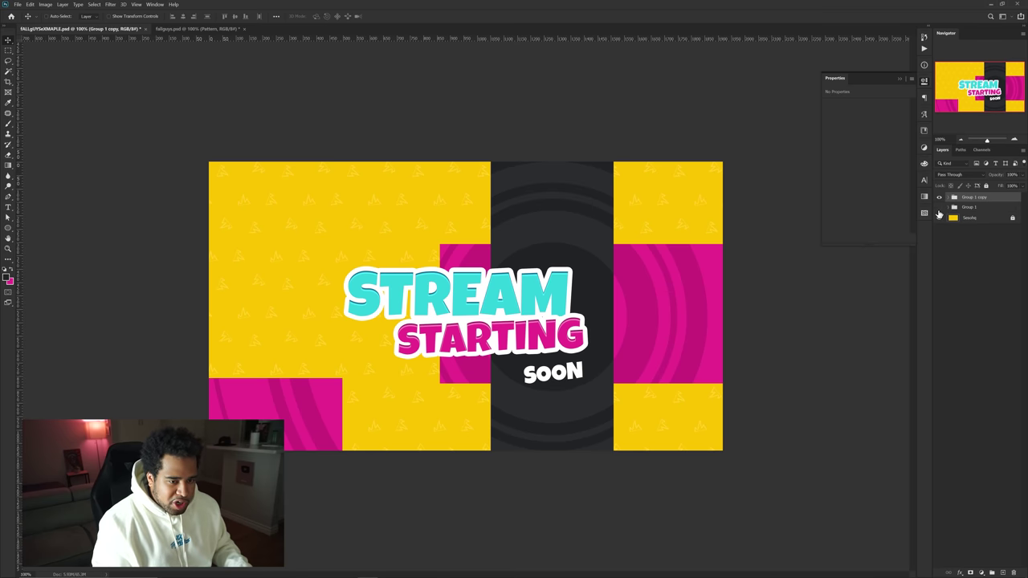
- Delete the ring patterns, dark stripe, magenta blocks and crown pattern layer from the duplicated group
{"action": "left_click_drag", "start_coordinate": [575, 136], "coordinate": [659, 269]}
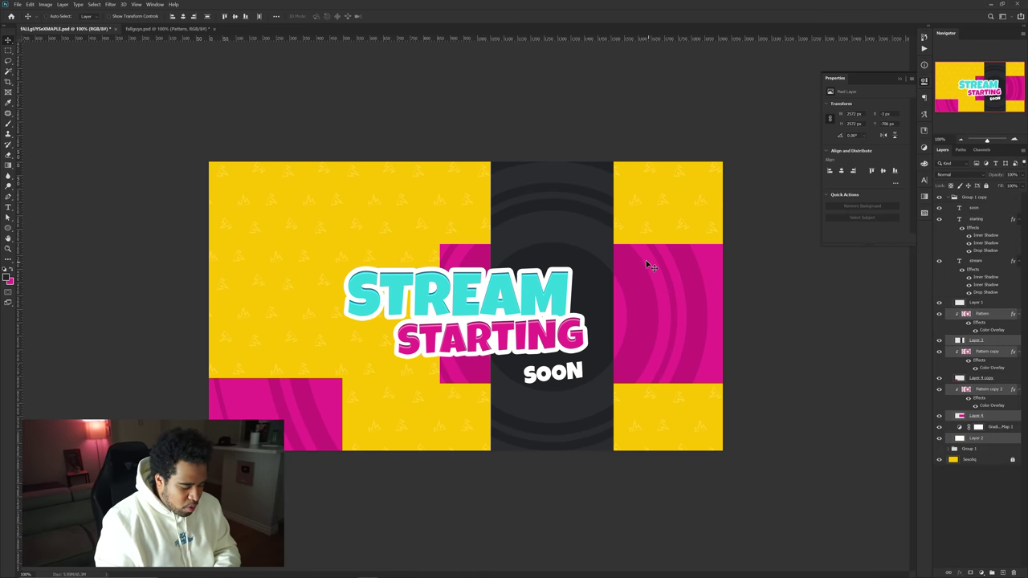
{"action": "key", "text": "Delete"}
{"action": "key", "text": "Delete"}
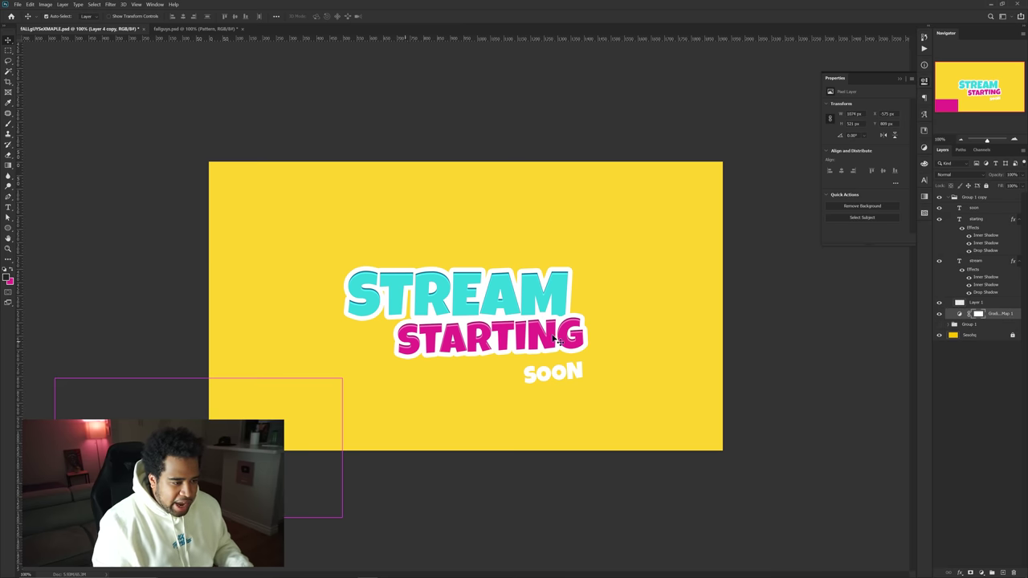
- Copy the crown pattern's Layer 2 from Group 1 into the duplicated group, directly below the gradient map
{"action": "left_click", "coordinate": [978, 313]}
{"action": "left_click", "coordinate": [953, 324]}
{"action": "scroll", "coordinate": [980, 452], "scroll_direction": "down", "scroll_amount": 1}
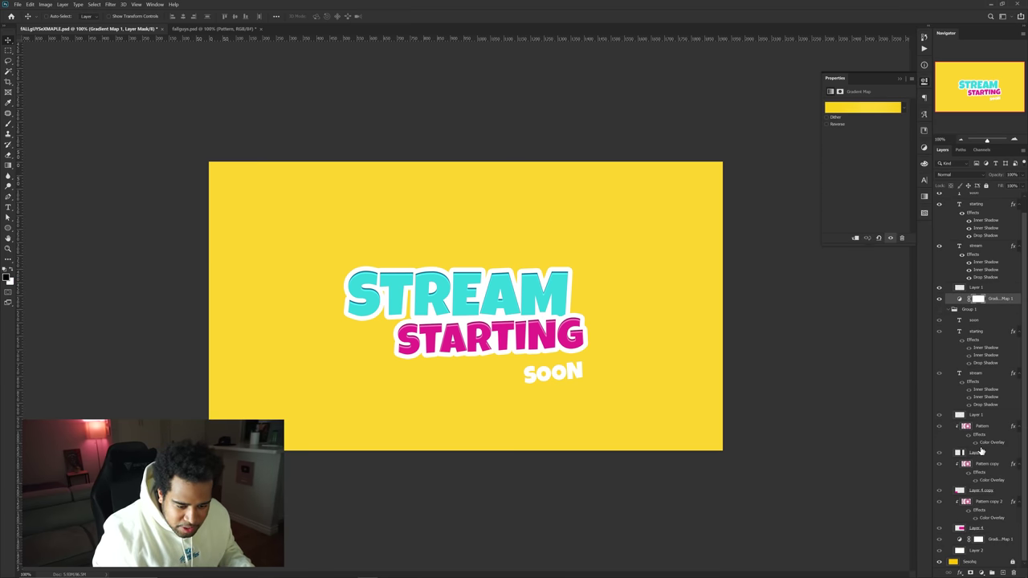
{"action": "left_click_drag", "start_coordinate": [987, 551], "coordinate": [983, 312]}
{"action": "left_click", "coordinate": [953, 320]}
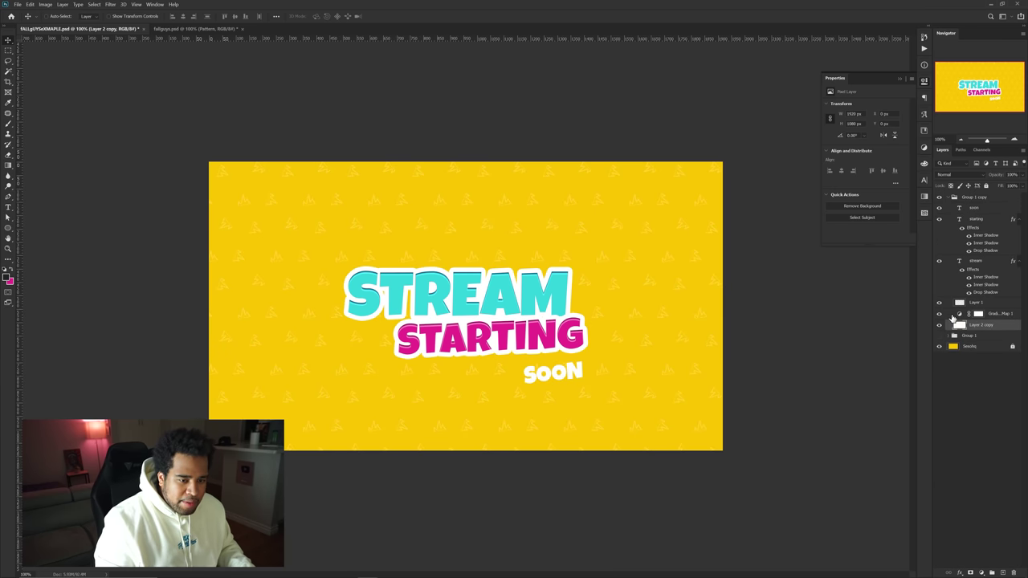
- Replace the word STARTING with INTERMISSION and scale the text down to about 670 px wide beneath STREAM
{"action": "double_click", "coordinate": [526, 328]}
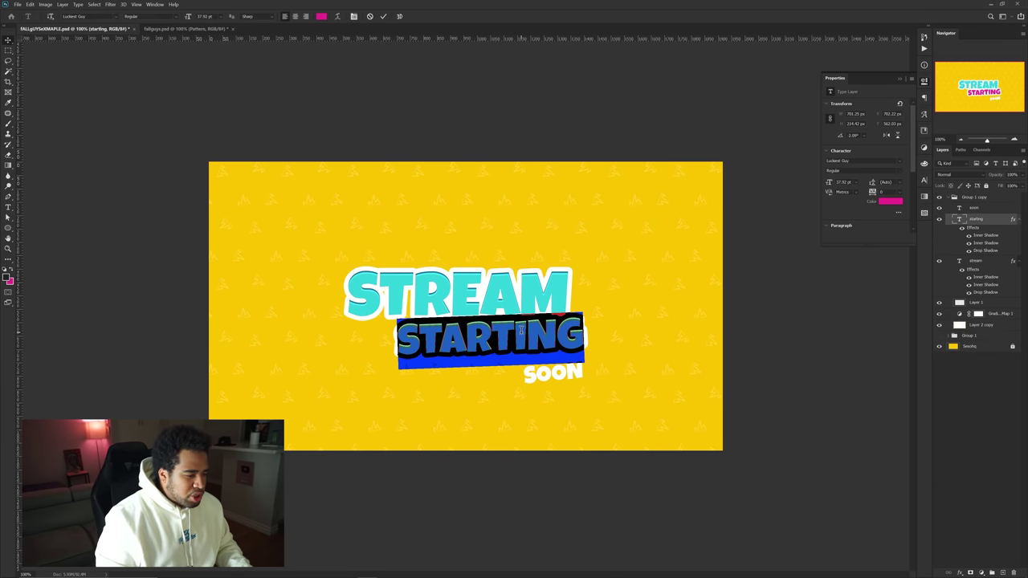
{"action": "type", "text": "INTERMISSION"}
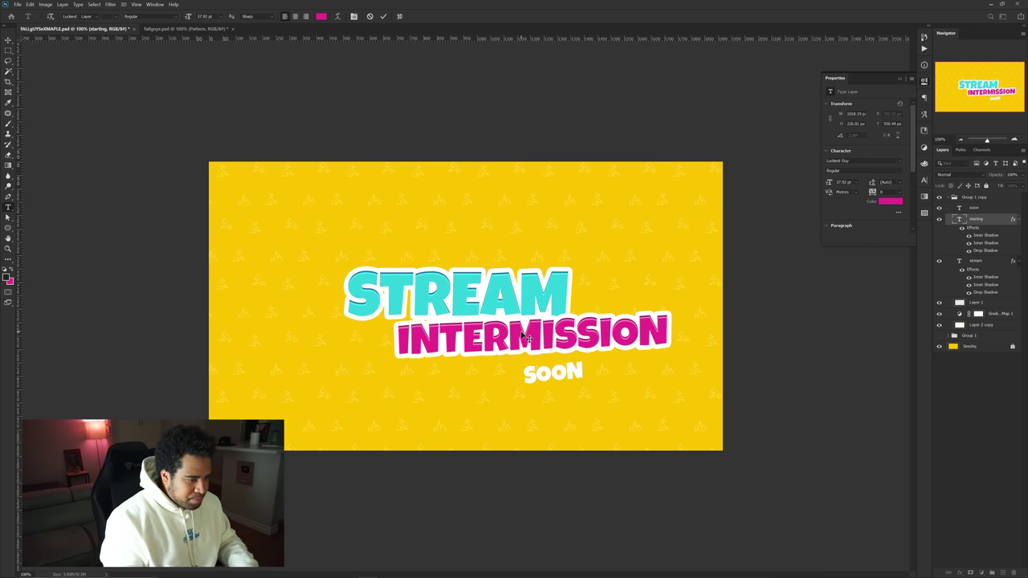
{"action": "key", "text": "ctrl+Return"}
{"action": "key", "text": "ctrl+t"}
{"action": "left_click_drag", "start_coordinate": [668, 335], "coordinate": [593, 334]}
{"action": "key", "text": "Return"}
{"action": "key", "text": "Return"}
- Refine the inner shadows of the INTERMISSION text and reduce its drop shadow size for a thinner white outline
{"action": "scroll", "coordinate": [517, 333], "scroll_direction": "up", "scroll_amount": 3}
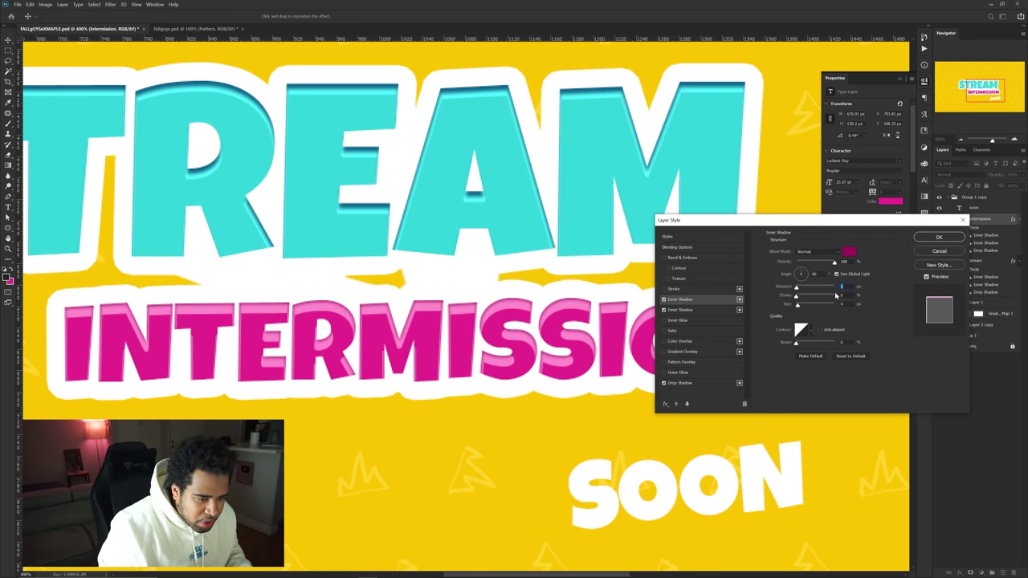
{"action": "left_click", "coordinate": [707, 310]}
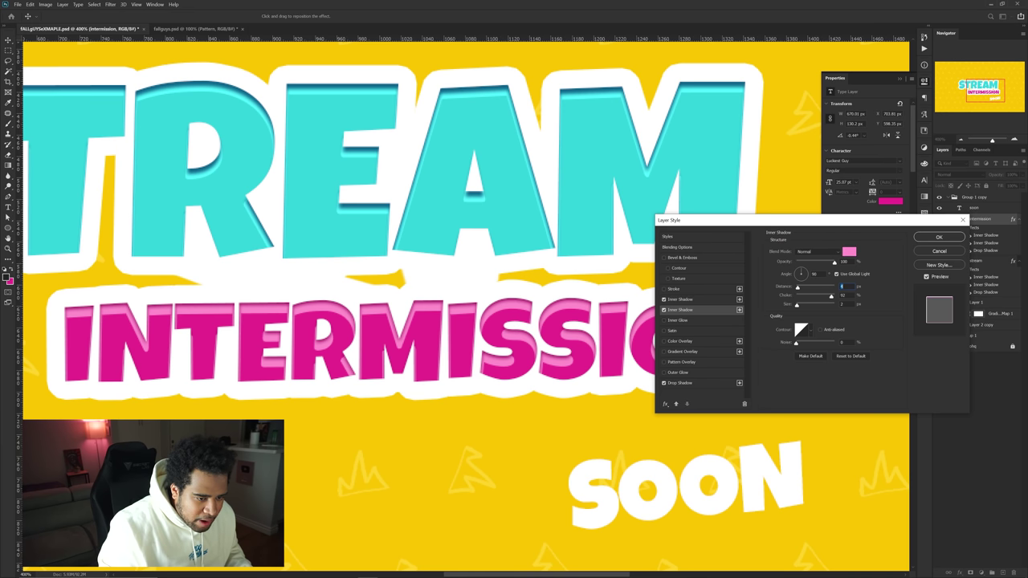
{"action": "left_click", "coordinate": [698, 383]}
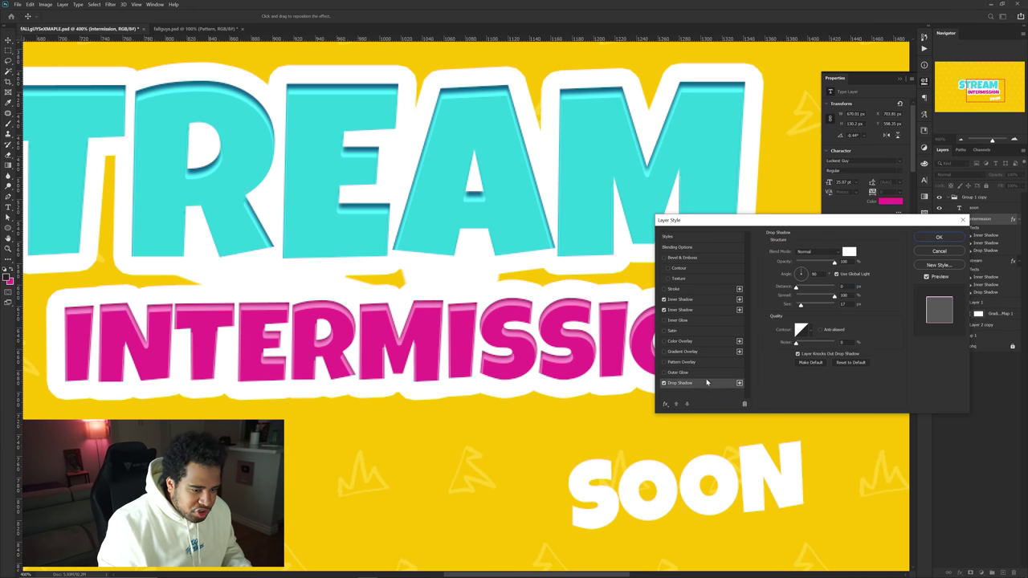
{"action": "left_click_drag", "start_coordinate": [800, 305], "coordinate": [798, 305]}
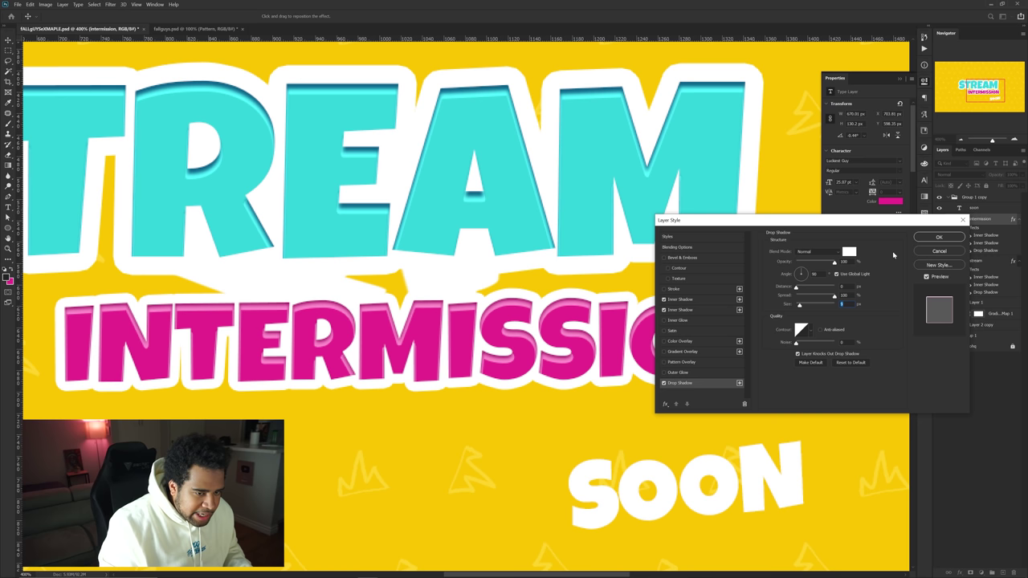
{"action": "left_click", "coordinate": [938, 237]}
- Move INTERMISSION up close beneath STREAM and rotate it about 2.2° counterclockwise
{"action": "scroll", "coordinate": [572, 337], "scroll_direction": "down", "scroll_amount": 2}
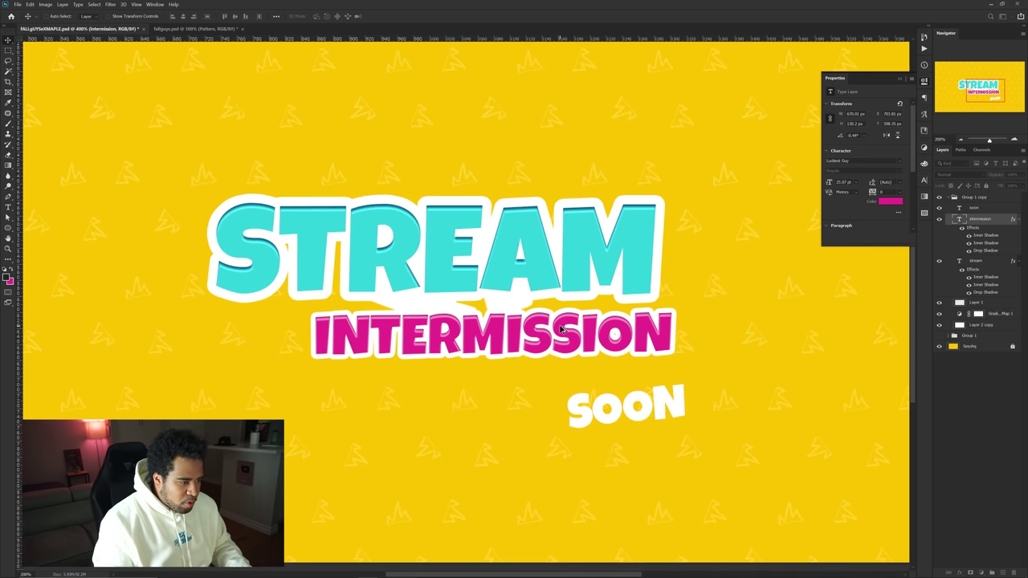
{"action": "left_click_drag", "start_coordinate": [582, 325], "coordinate": [575, 316]}
{"action": "key", "text": "ctrl+t"}
{"action": "left_click_drag", "start_coordinate": [688, 321], "coordinate": [684, 311]}
{"action": "left_click_drag", "start_coordinate": [630, 312], "coordinate": [631, 317]}
{"action": "key", "text": "Return"}
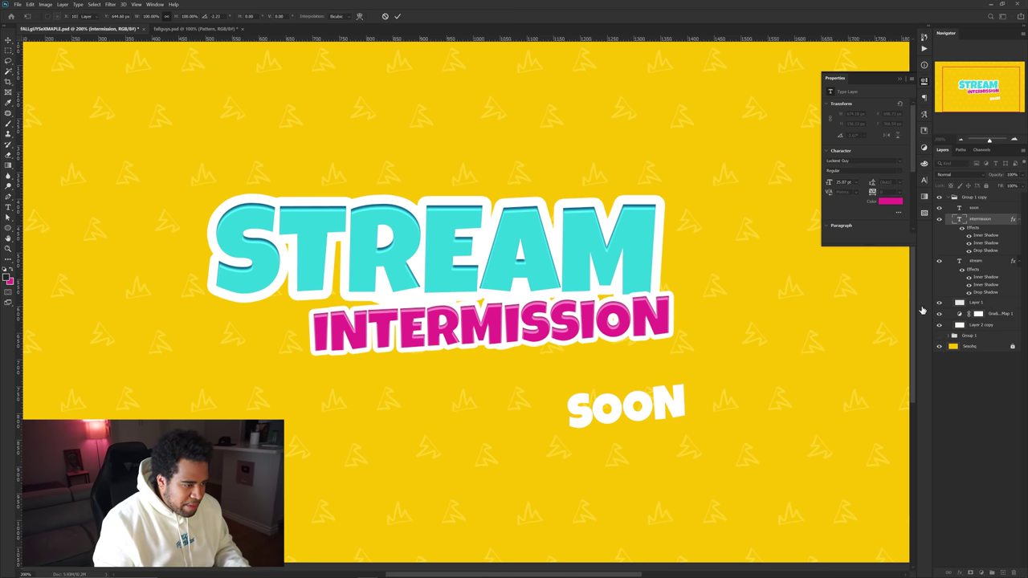
- Delete the white filler Layer 1 and the SOON text layer from the duplicated group
{"action": "left_click_drag", "start_coordinate": [540, 313], "coordinate": [540, 315]}
{"action": "key", "text": "Delete"}
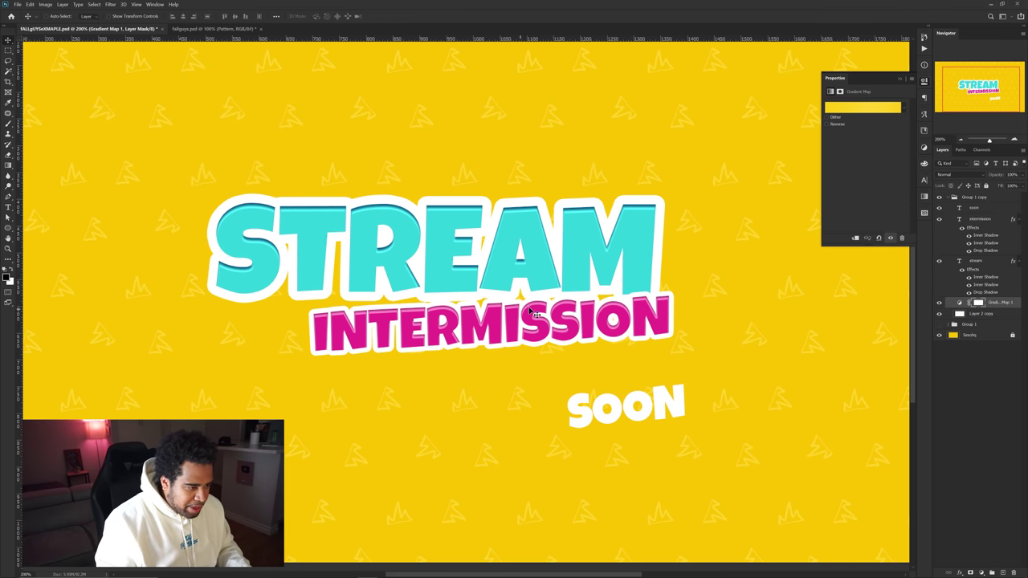
{"action": "left_click", "coordinate": [978, 221]}
{"action": "left_click", "coordinate": [979, 262]}
{"action": "left_click", "coordinate": [974, 210]}
{"action": "key", "text": "Delete"}
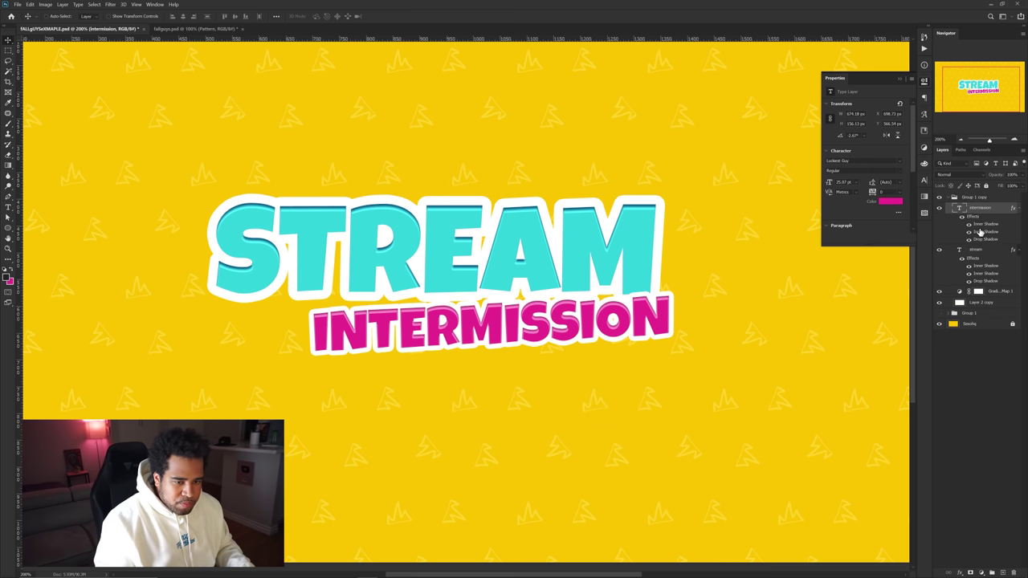
- Scale STREAM INTERMISSION down to about 629 px wide, tilt it upward, and place it in the canvas's upper-left corner
{"action": "key", "text": "ctrl+minus"}
{"action": "key", "text": "ctrl+t"}
{"action": "left_click_drag", "start_coordinate": [576, 308], "coordinate": [532, 305]}
{"action": "key", "text": "Return"}
{"action": "left_click_drag", "start_coordinate": [489, 299], "coordinate": [385, 227]}
{"action": "left_click_drag", "start_coordinate": [434, 261], "coordinate": [417, 252]}
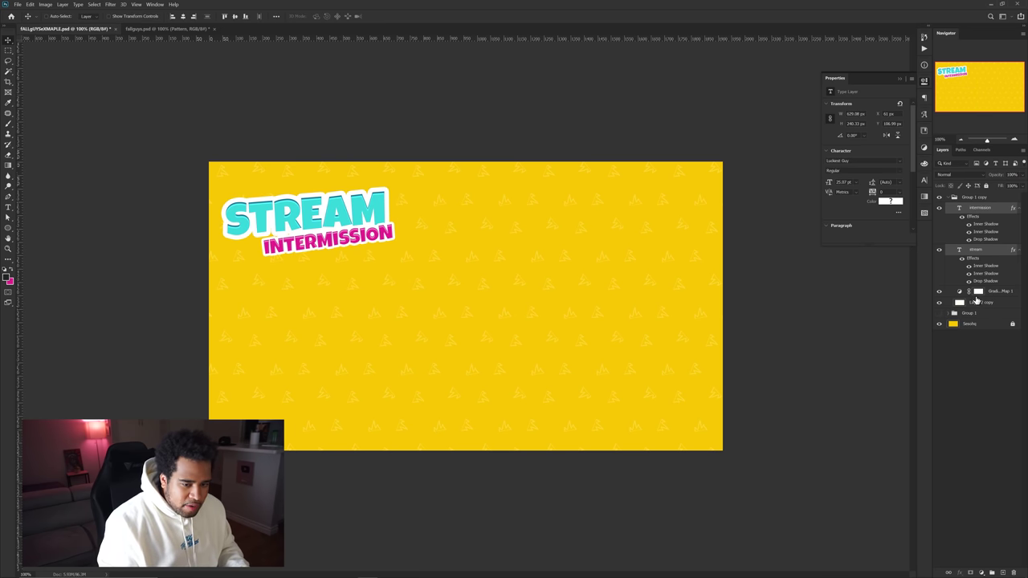
- Add a layer above the gradient map and draw a closed path with a curved lower edge across the upper-left corner
{"action": "left_click", "coordinate": [1000, 294]}
{"action": "key", "text": "ctrl+shift+n"}
{"action": "key", "text": "Return"}
{"action": "left_click", "coordinate": [1001, 293]}
{"action": "key", "text": "p"}
{"action": "left_click", "coordinate": [193, 278]}
{"action": "left_click_drag", "start_coordinate": [615, 155], "coordinate": [786, 165]}
{"action": "left_click", "coordinate": [167, 146]}
{"action": "left_click", "coordinate": [194, 278]}
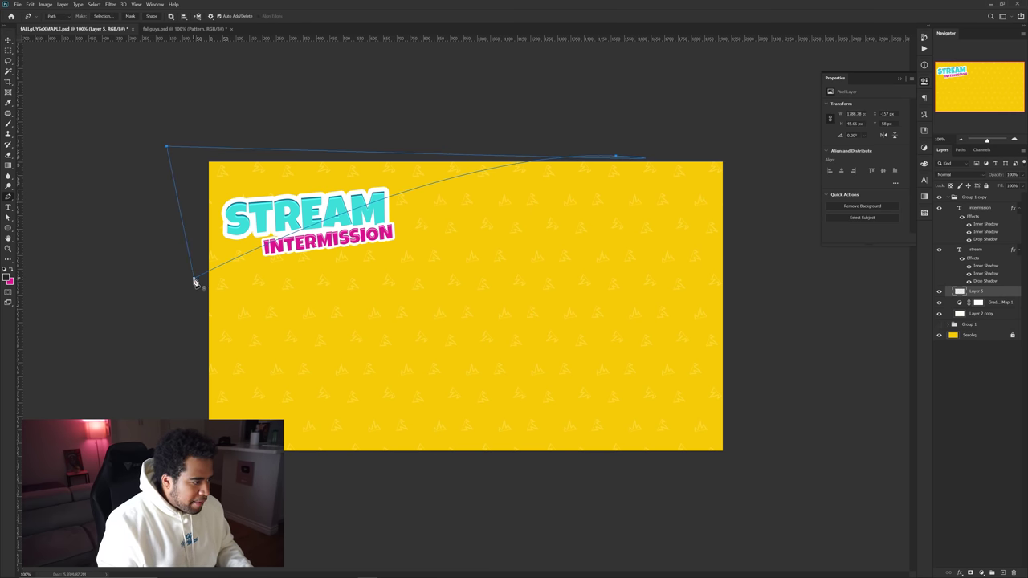
- Fill the curved corner path with the dark colour at 100% opacity and delete the path
{"action": "right_click", "coordinate": [554, 231]}
{"action": "left_click", "coordinate": [579, 279]}
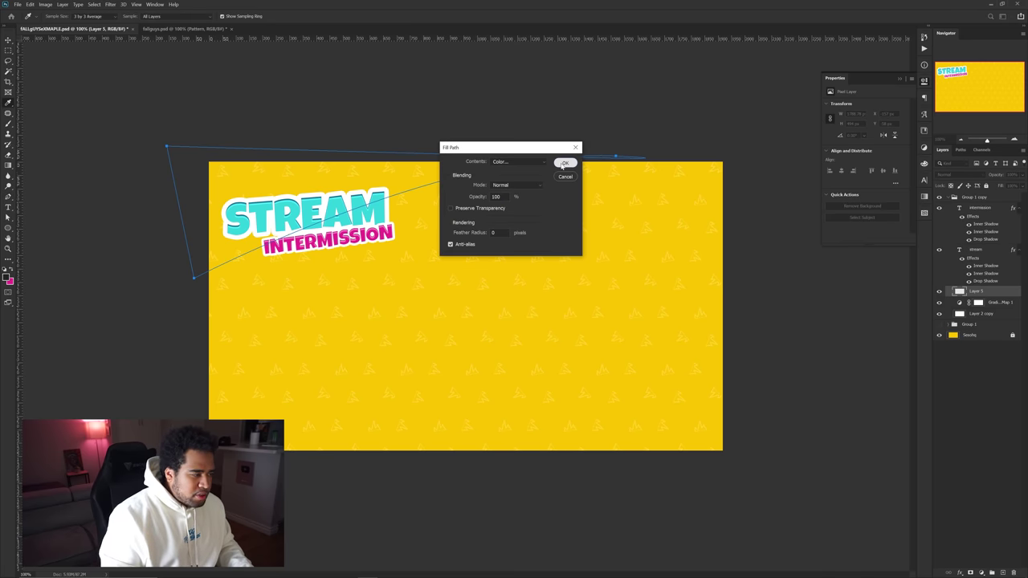
{"action": "key", "text": "Escape"}
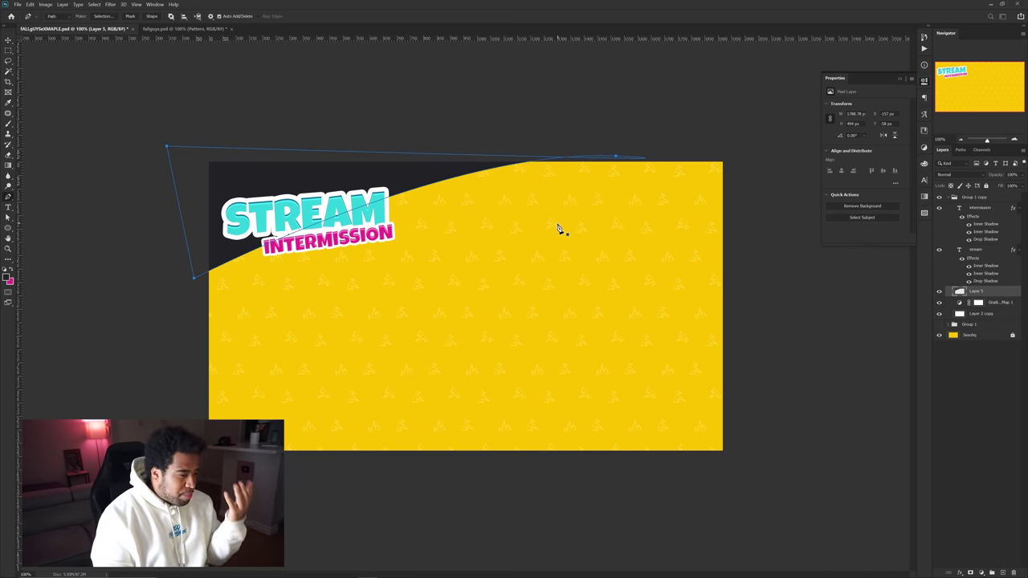
{"action": "right_click", "coordinate": [557, 226]}
{"action": "left_click", "coordinate": [581, 237]}
{"action": "key", "text": "v"}
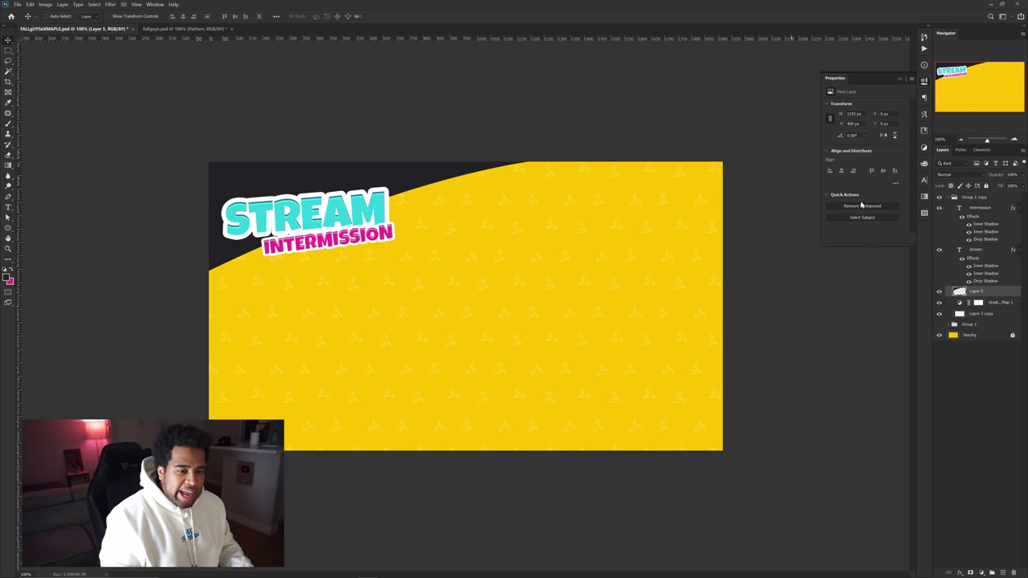
{"action": "left_click", "coordinate": [981, 197]}
{"action": "double_click", "coordinate": [17, 5]}
{"action": "left_click", "coordinate": [17, 4]}
{"action": "left_click", "coordinate": [17, 4]}
{"action": "left_click", "coordinate": [17, 4]}
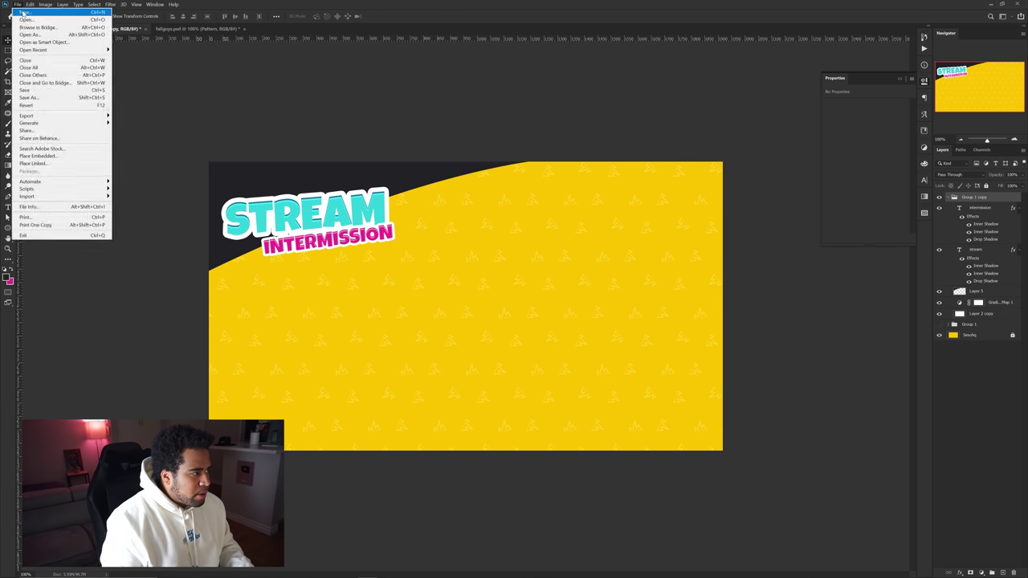
{"action": "left_click", "coordinate": [24, 13]}
{"action": "left_click", "coordinate": [451, 257]}
{"action": "key", "text": "Tab"}
{"action": "key", "text": "Tab"}
{"action": "left_click", "coordinate": [743, 439]}
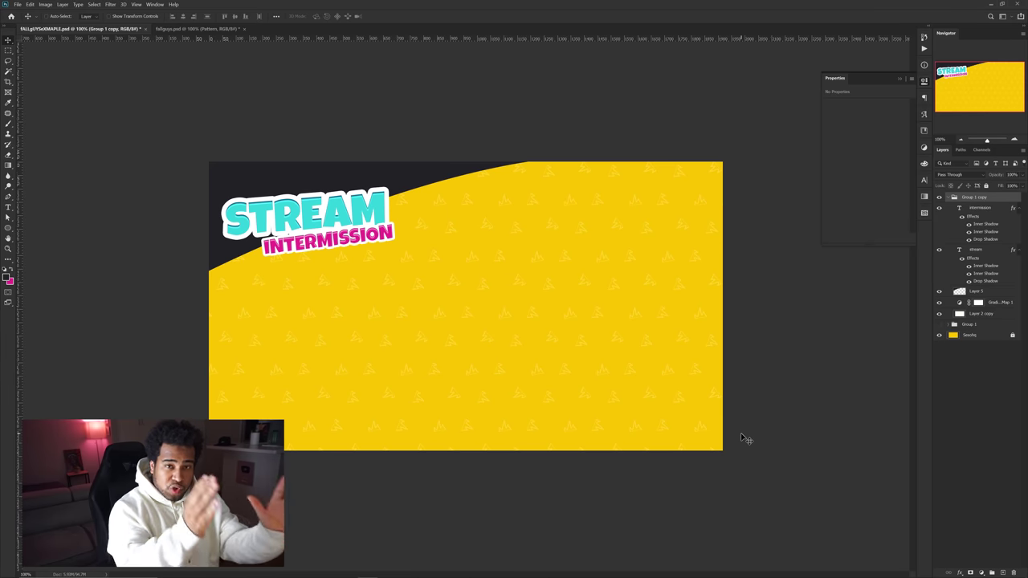
- Add a new layer above the INTERMISSION text and fill it with the dark foreground colour
{"action": "left_click", "coordinate": [979, 208]}
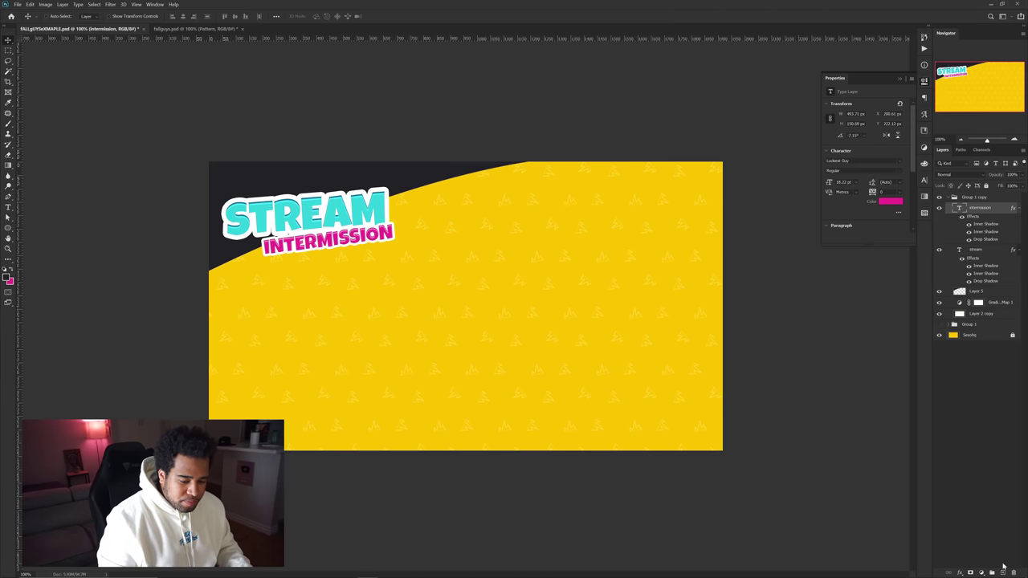
{"action": "left_click", "coordinate": [1003, 572]}
{"action": "key", "text": "alt+BackSpace"}
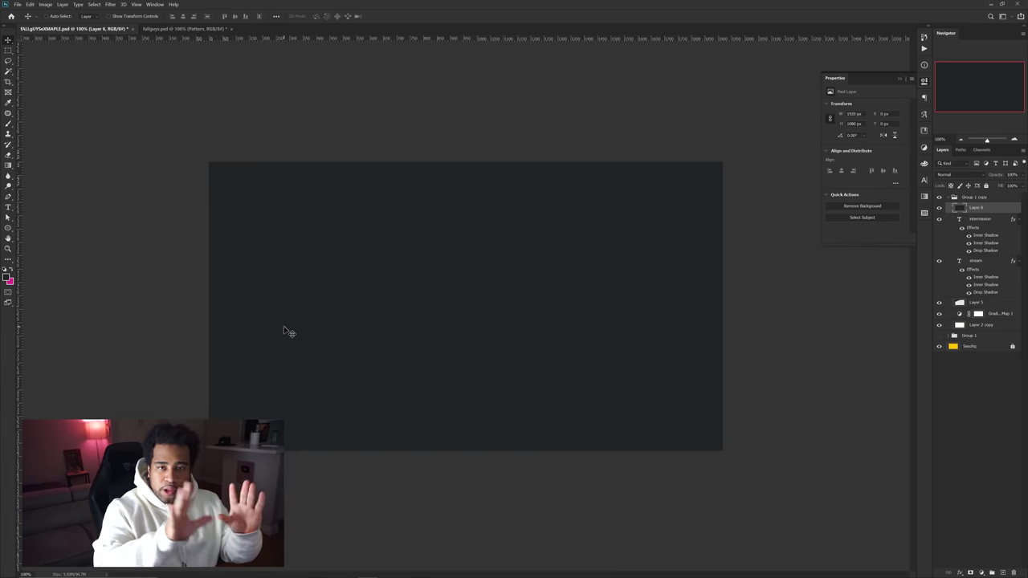
- Scale the dark filled layer to about 1380 × 776 px, stack it beneath the STREAM INTERMISSION text, and position it inside the yellow background
{"action": "key", "text": "ctrl+t"}
{"action": "left_click_drag", "start_coordinate": [723, 305], "coordinate": [635, 305]}
{"action": "key", "text": "Return"}
{"action": "key", "text": "ctrl+["}
{"action": "key", "text": "ctrl+["}
{"action": "left_click_drag", "start_coordinate": [536, 276], "coordinate": [573, 294]}
{"action": "key", "text": "ctrl+t"}
{"action": "left_click_drag", "start_coordinate": [639, 313], "coordinate": [668, 299]}
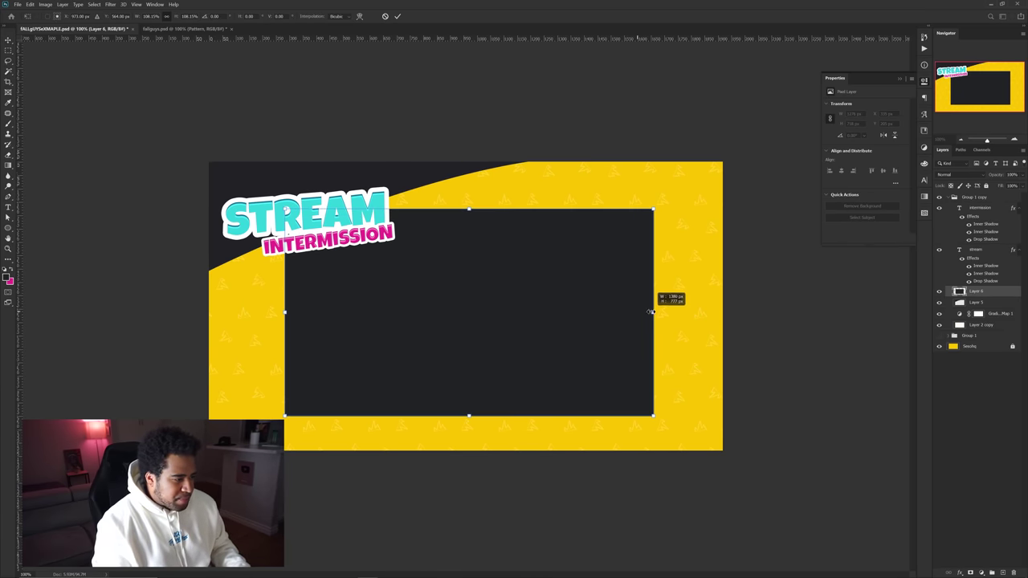
{"action": "key", "text": "Return"}
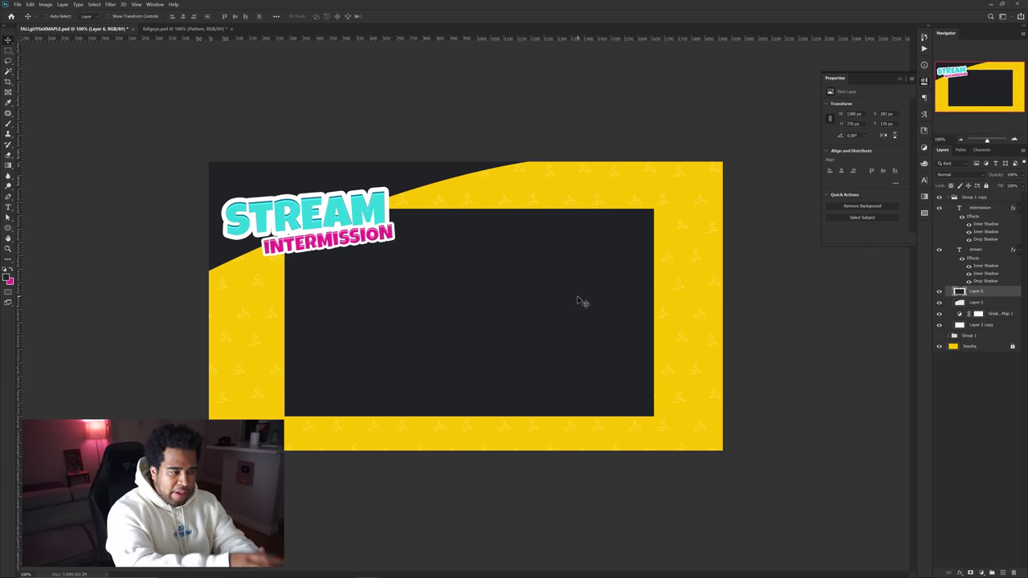
{"action": "left_click_drag", "start_coordinate": [501, 274], "coordinate": [523, 267]}
{"action": "key", "text": "ctrl+z"}
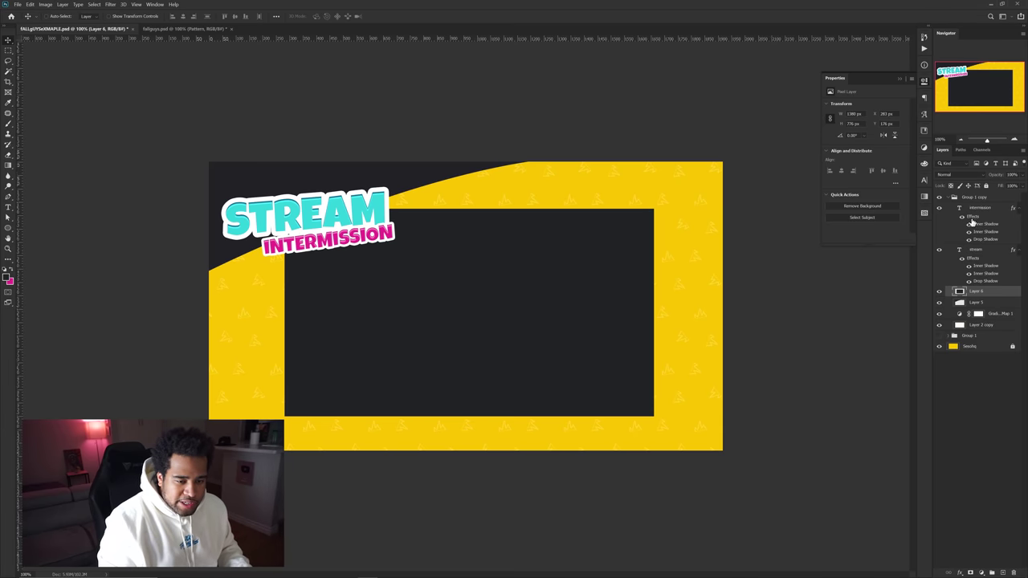
{"action": "left_click", "coordinate": [938, 207]}
{"action": "left_click", "coordinate": [939, 249]}
{"action": "left_click", "coordinate": [938, 207]}
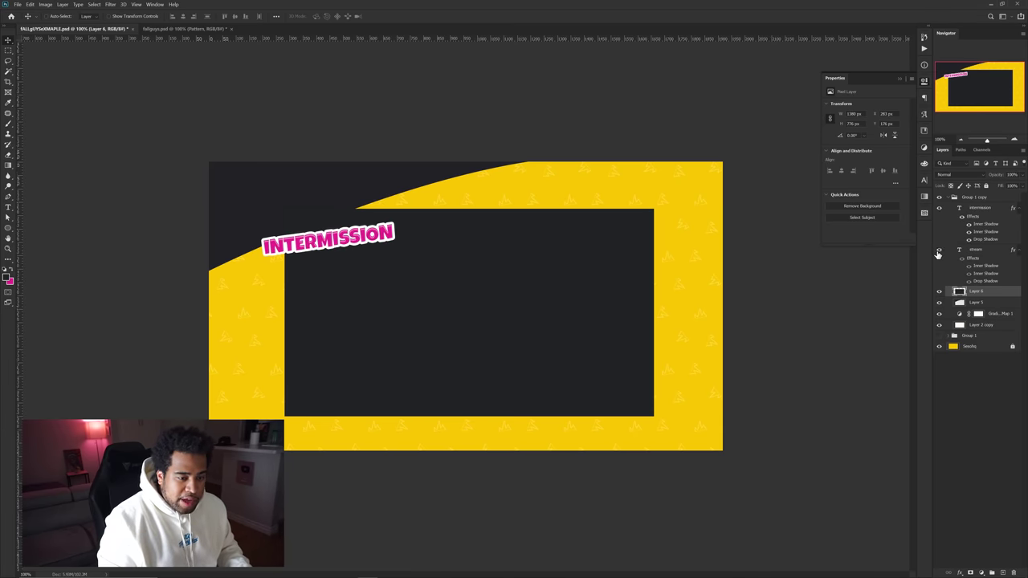
{"action": "left_click", "coordinate": [939, 249]}
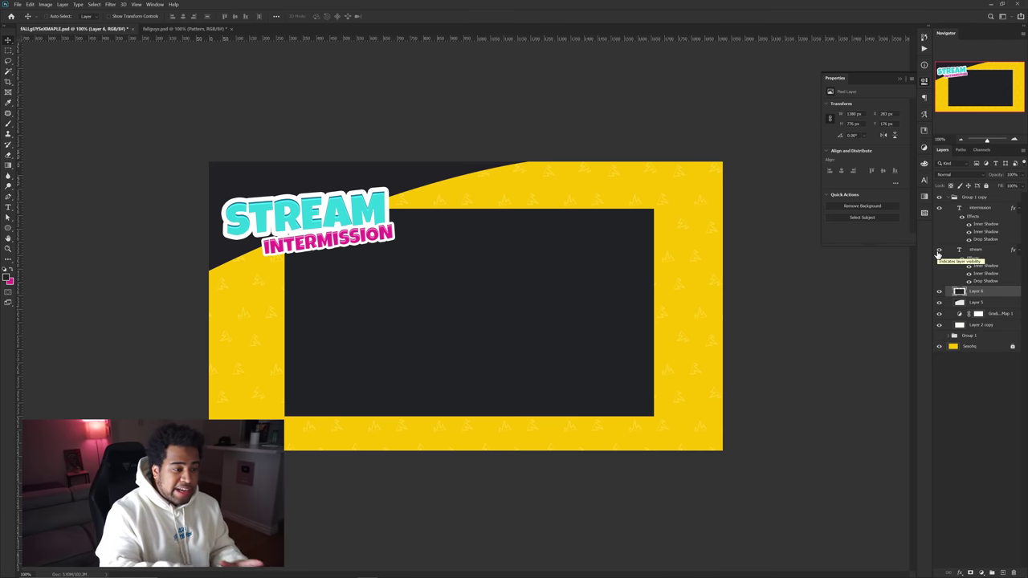
- Hide the STREAM and INTERMISSION text layers
{"action": "left_click", "coordinate": [939, 208]}
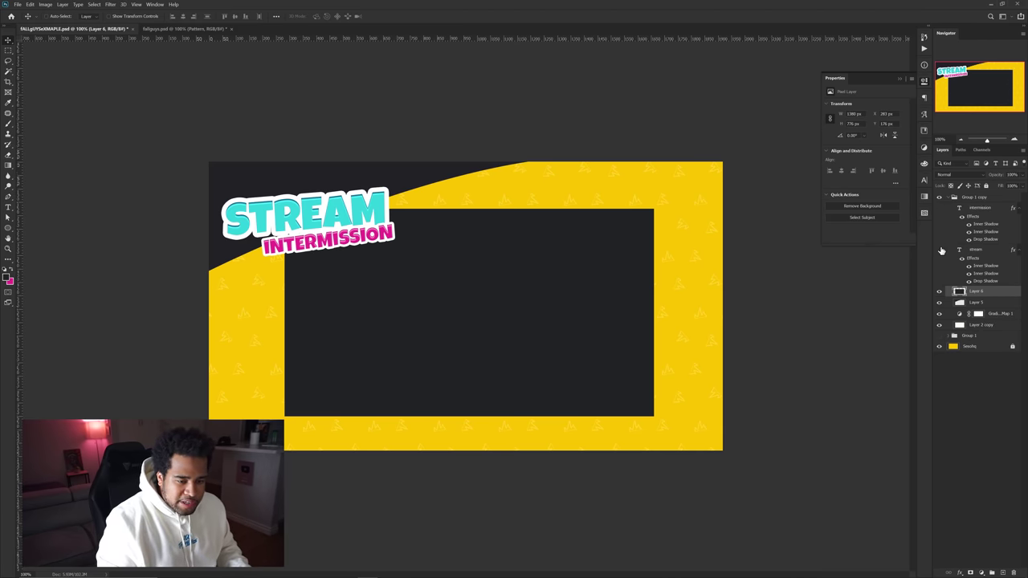
{"action": "left_click", "coordinate": [939, 249]}
{"action": "left_click", "coordinate": [938, 292]}
{"action": "left_click", "coordinate": [938, 291]}
{"action": "left_click", "coordinate": [978, 305]}
{"action": "left_click", "coordinate": [952, 325], "text": "shift"}
{"action": "left_click_drag", "start_coordinate": [610, 270], "coordinate": [704, 225]}
{"action": "key", "text": "ctrl+z"}
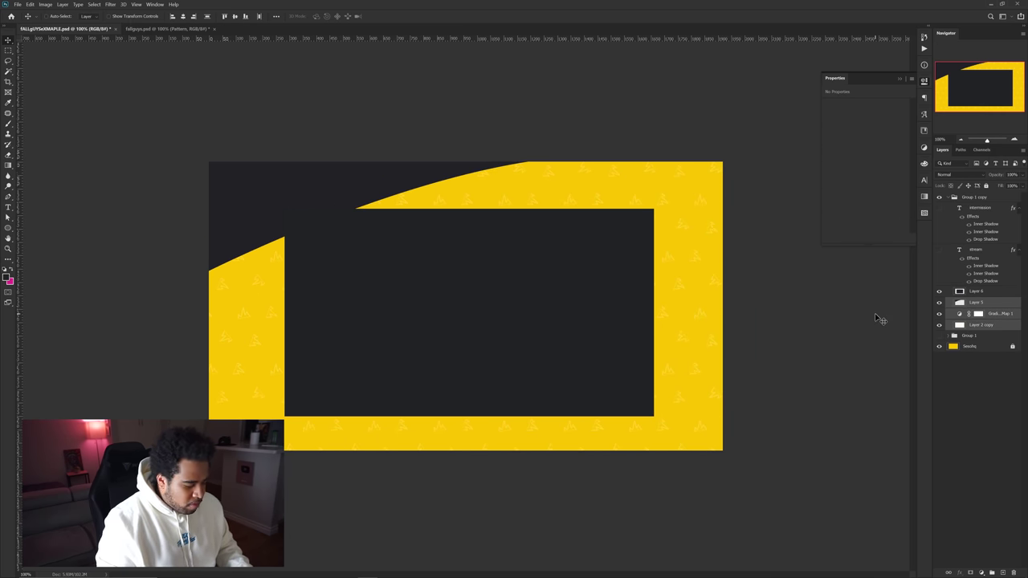
- Merge the curved corner layer, the gradient map and the pattern background copy into one layer
{"action": "left_click", "coordinate": [1007, 306]}
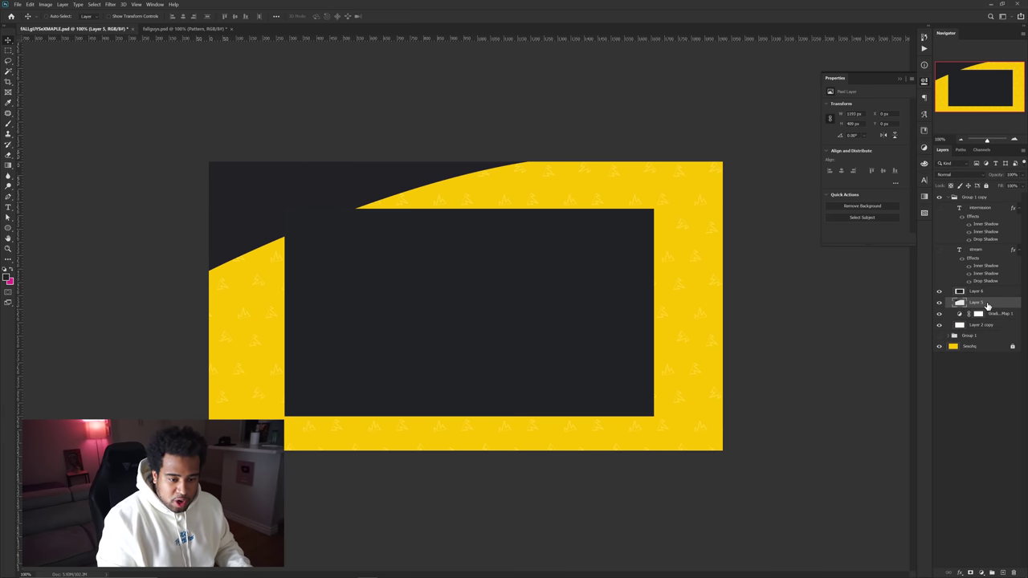
{"action": "left_click", "coordinate": [975, 326], "text": "shift"}
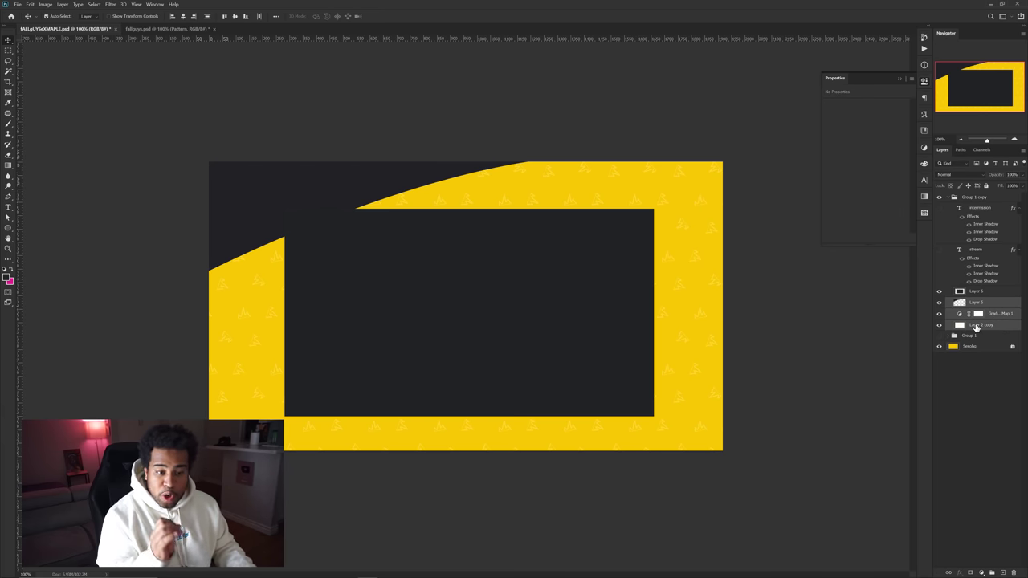
{"action": "key", "text": "ctrl+e"}
- With the dark rectangle and yellow base layers hidden, cut the rectangle's outline out of the merged background, and show both title texts again
{"action": "left_click", "coordinate": [939, 291]}
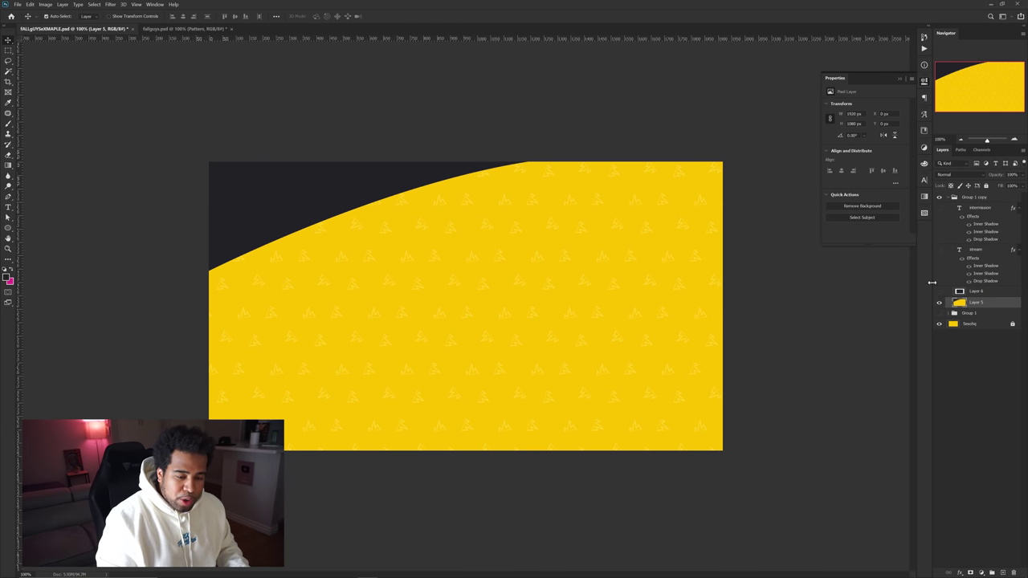
{"action": "left_click", "coordinate": [959, 294], "text": "ctrl"}
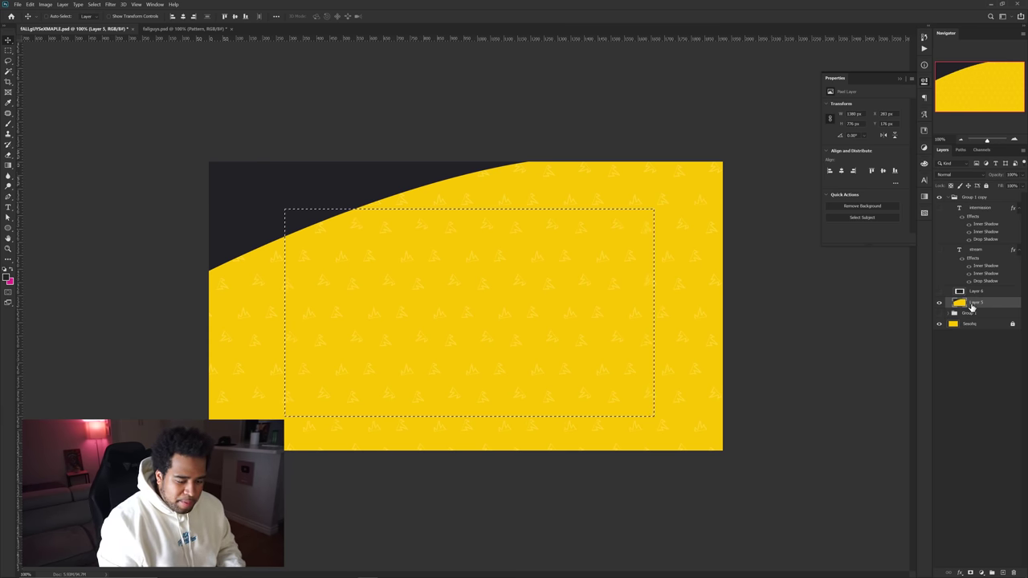
{"action": "key", "text": "Delete"}
{"action": "key", "text": "ctrl+z"}
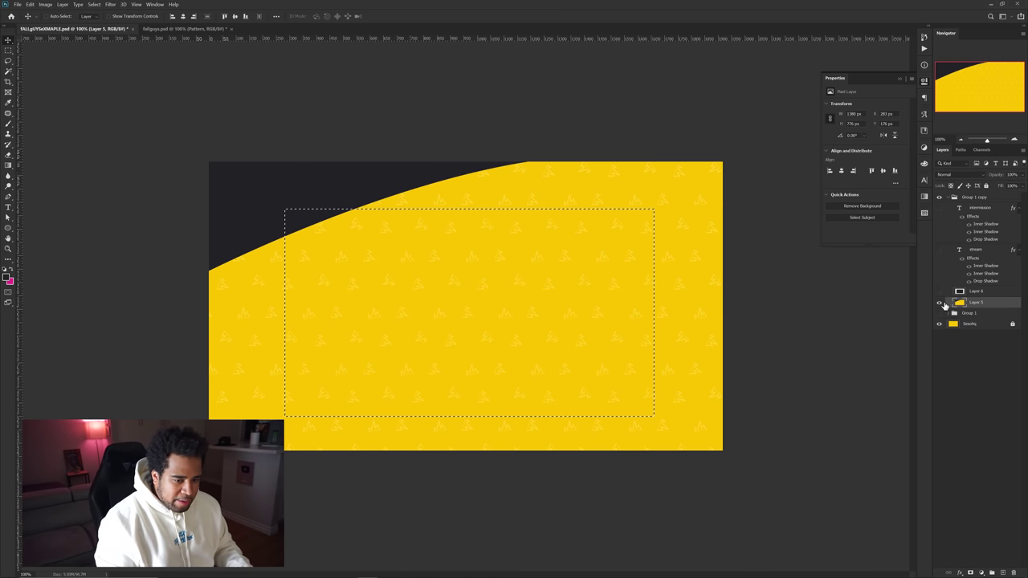
{"action": "left_click", "coordinate": [938, 324]}
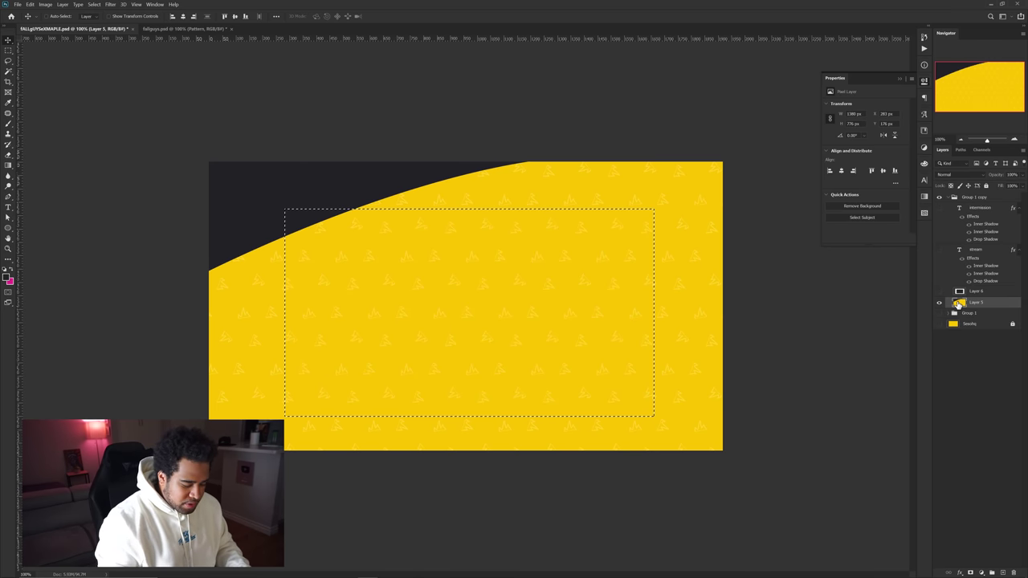
{"action": "key", "text": "Delete"}
{"action": "key", "text": "ctrl+d"}
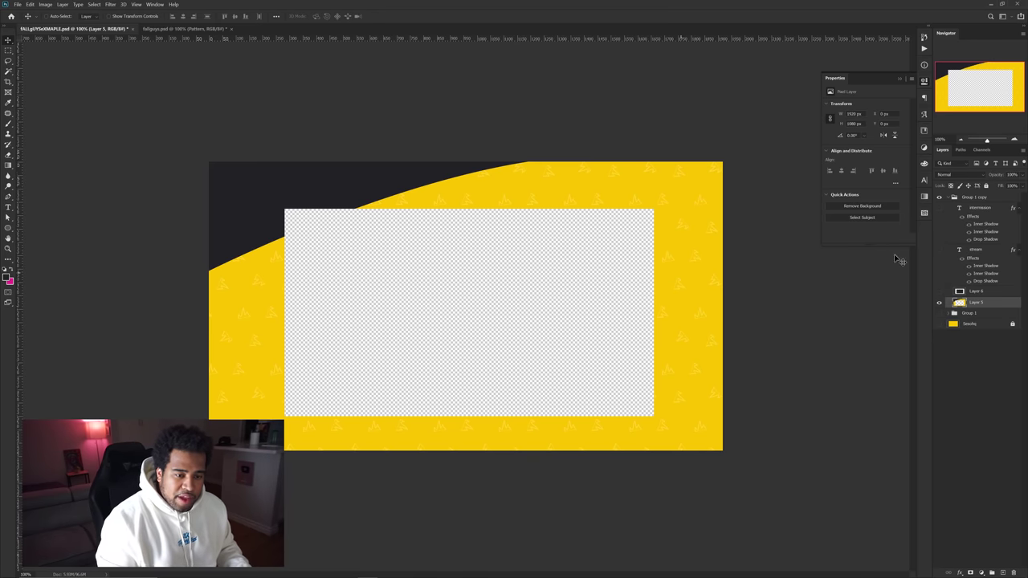
{"action": "left_click_drag", "start_coordinate": [940, 208], "coordinate": [940, 249]}
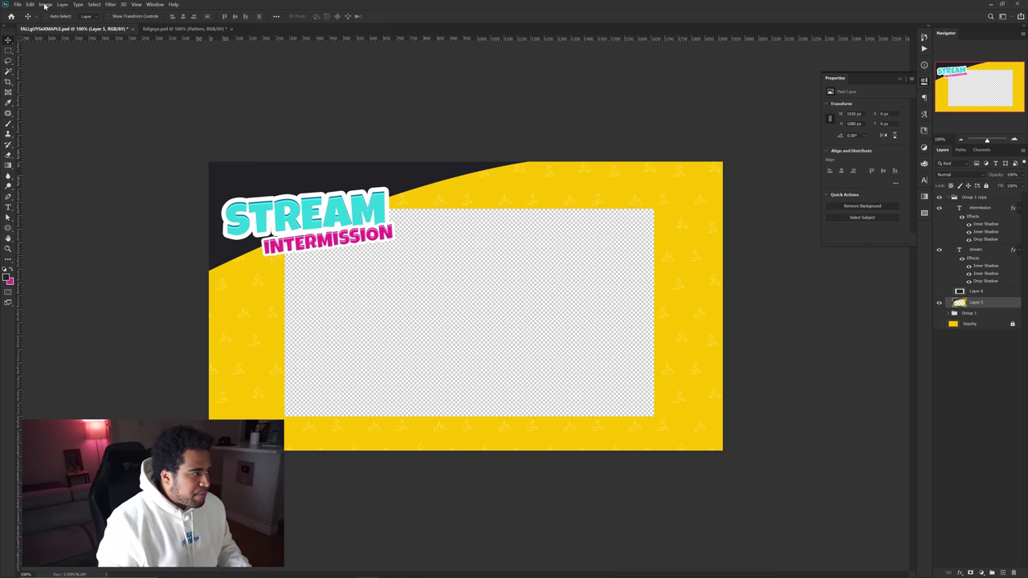
{"action": "left_click", "coordinate": [17, 4]}
{"action": "mouse_move", "coordinate": [46, 116]}
{"action": "left_click", "coordinate": [145, 143]}
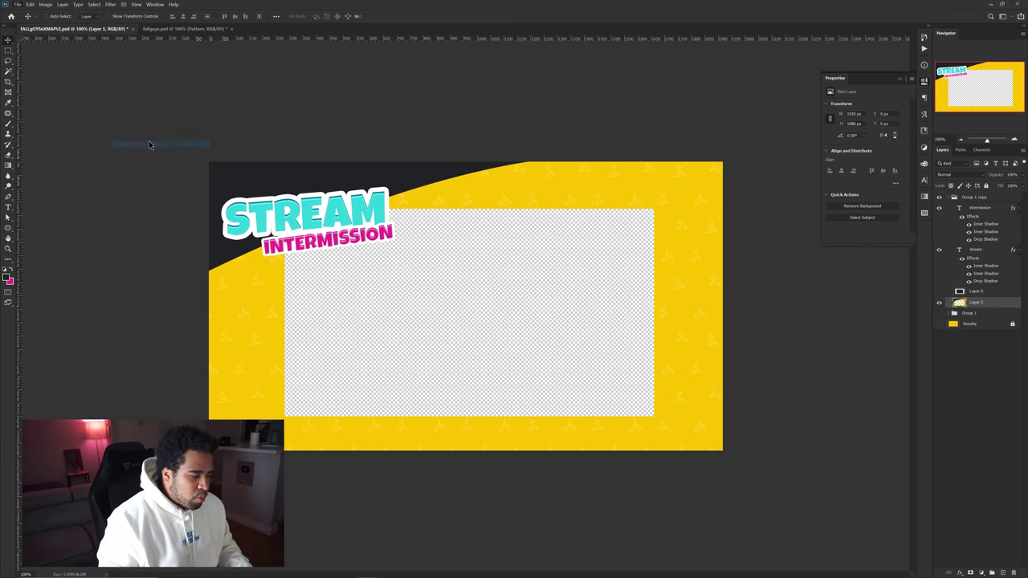
{"action": "left_click", "coordinate": [602, 186]}
{"action": "left_click", "coordinate": [598, 208]}
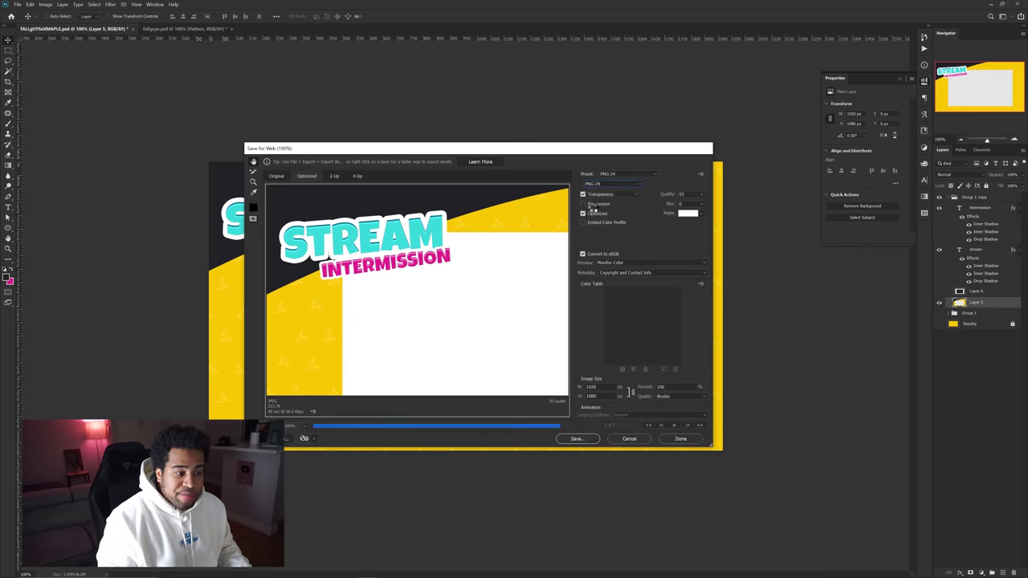
{"action": "left_click", "coordinate": [636, 438]}
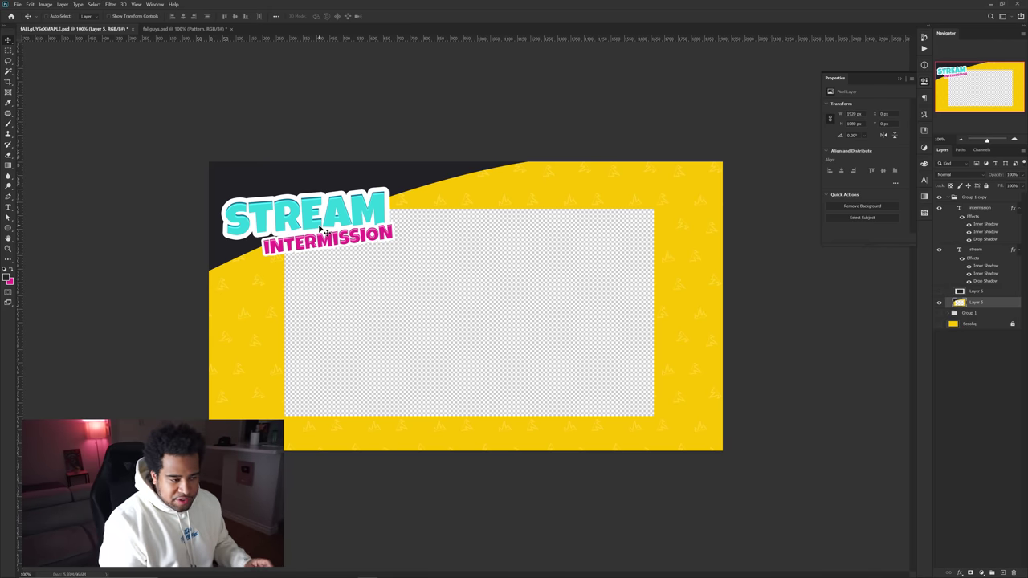
- Add a layer above the INTERMISSION text and fill a rectangle of about 453 × 155 px with pink over the frame's lower-right corner
{"action": "left_click", "coordinate": [982, 208]}
{"action": "key", "text": "ctrl+shift+n"}
{"action": "key", "text": "Return"}
{"action": "key", "text": "m"}
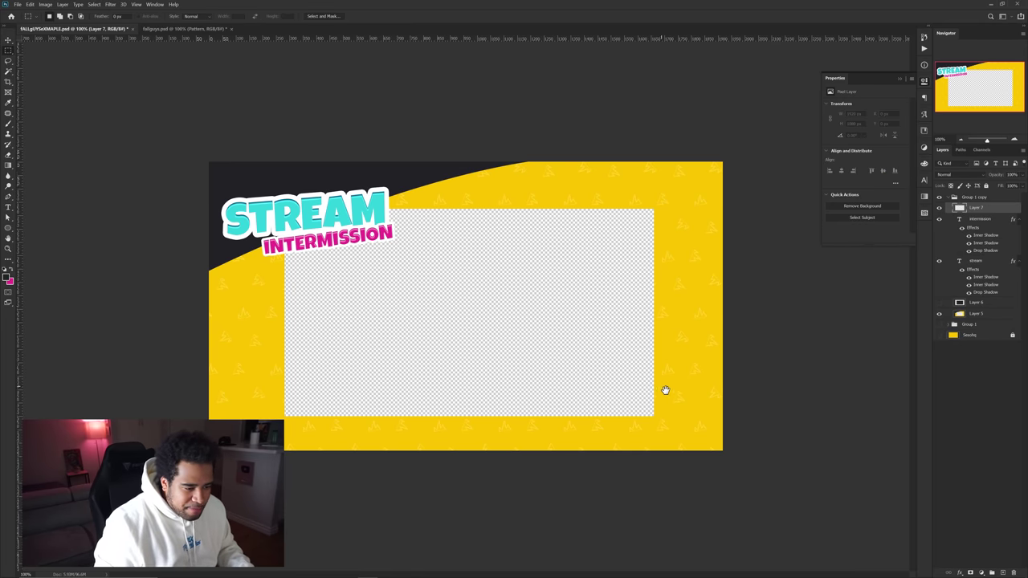
{"action": "left_click_drag", "start_coordinate": [587, 391], "coordinate": [697, 432]}
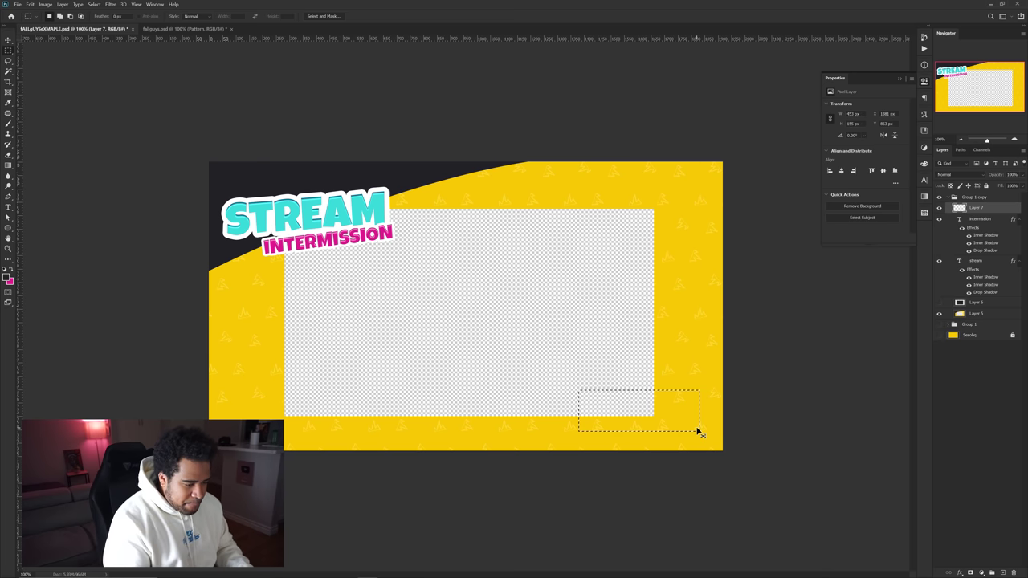
{"action": "key", "text": "alt+BackSpace"}
{"action": "key", "text": "ctrl+d"}
- Add white BRB text in Luckiest Guy on the pink rectangle, enlarge it to about 24.67 pt and centre it
{"action": "key", "text": "t"}
{"action": "left_click", "coordinate": [628, 416]}
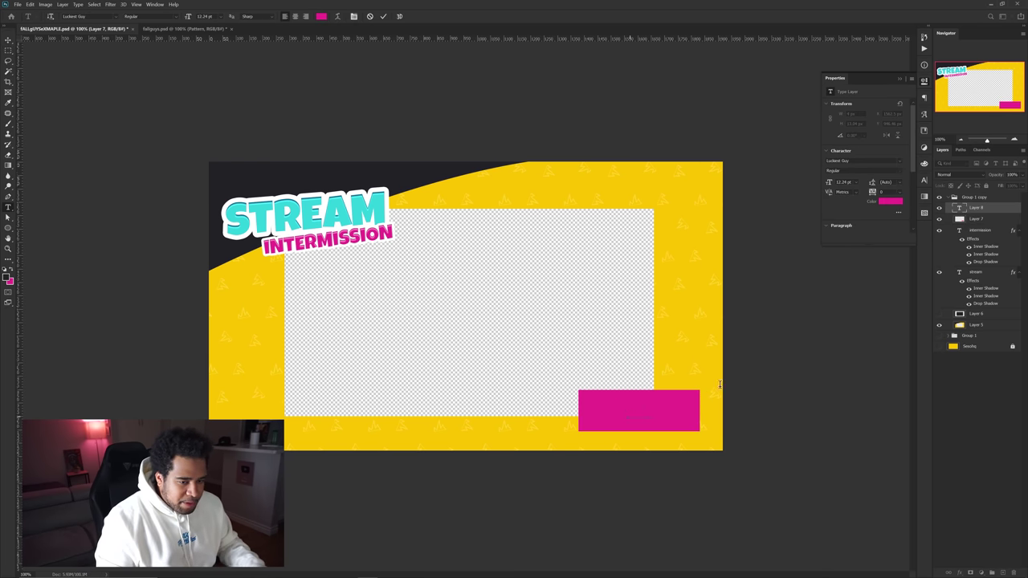
{"action": "left_click", "coordinate": [889, 200]}
{"action": "left_click", "coordinate": [711, 240]}
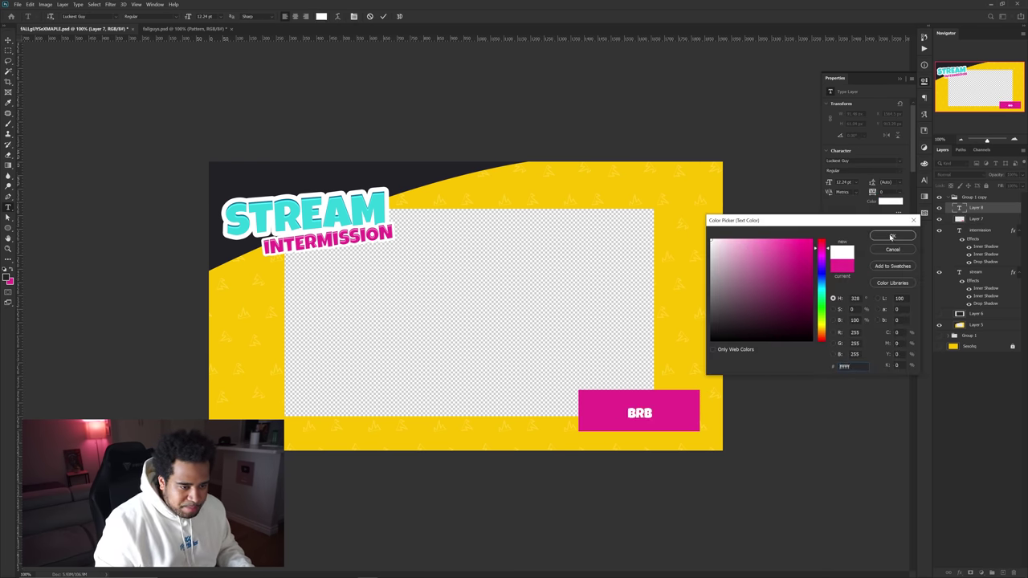
{"action": "left_click", "coordinate": [890, 237]}
{"action": "left_click", "coordinate": [686, 395]}
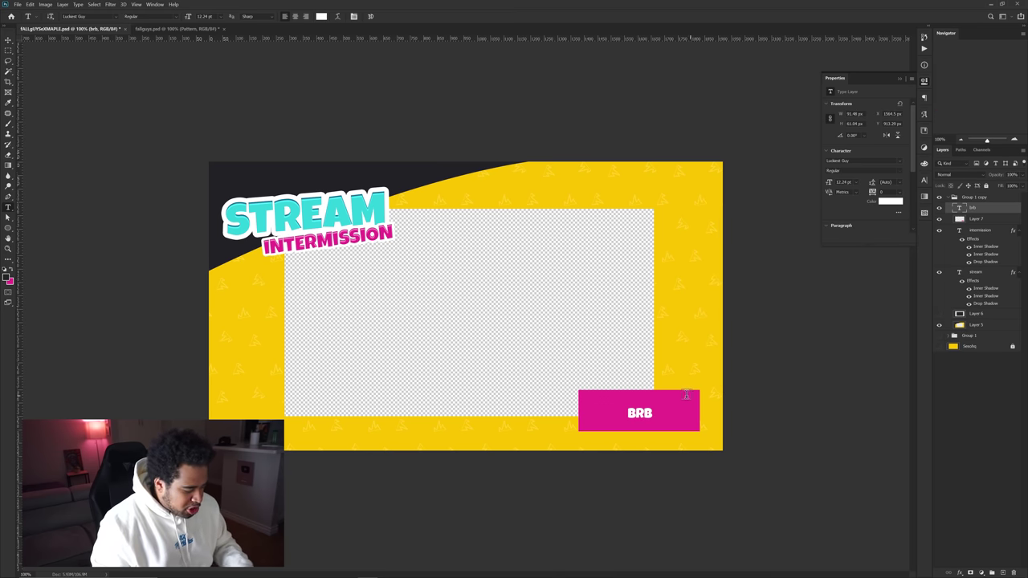
{"action": "key", "text": "ctrl+t"}
{"action": "mouse_move", "coordinate": [652, 414]}
{"action": "left_mouse_down"}
{"action": "mouse_move", "coordinate": [677, 416]}
{"action": "mouse_move", "coordinate": [648, 417]}
{"action": "left_mouse_up"}
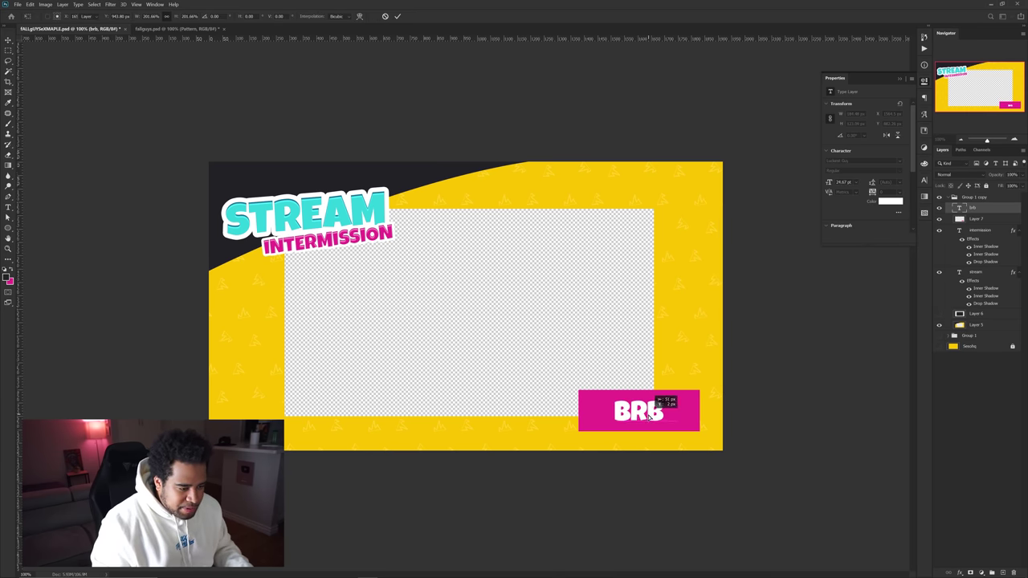
{"action": "key", "text": "Return"}
- Give the BRB text a dark pink drop shadow with 7 px distance, 0 px size and reduced opacity
{"action": "scroll", "coordinate": [650, 415], "scroll_direction": "up", "scroll_amount": 1}
{"action": "double_click", "coordinate": [986, 210]}
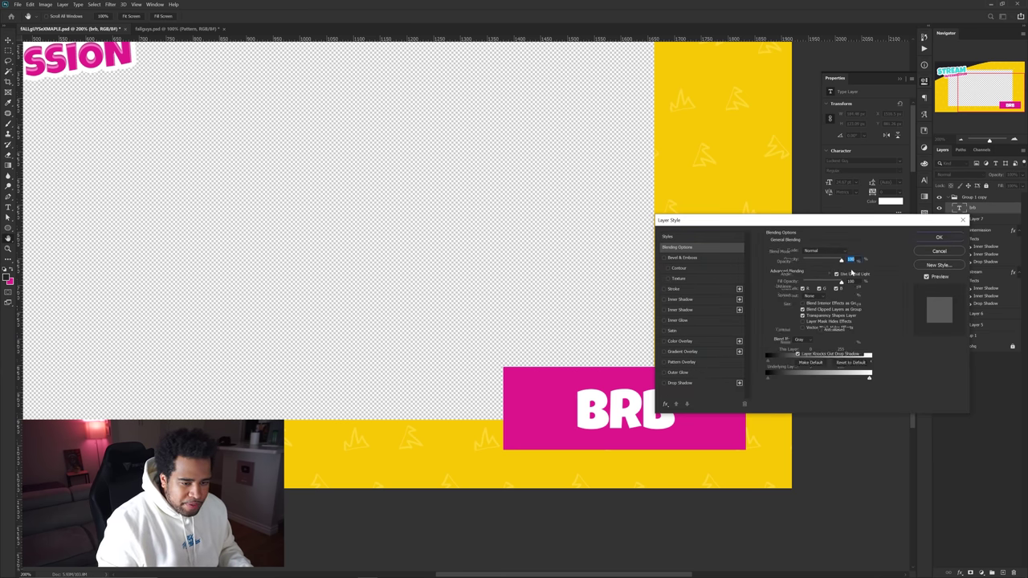
{"action": "left_click", "coordinate": [680, 383]}
{"action": "left_click", "coordinate": [846, 252]}
{"action": "left_click", "coordinate": [701, 417]}
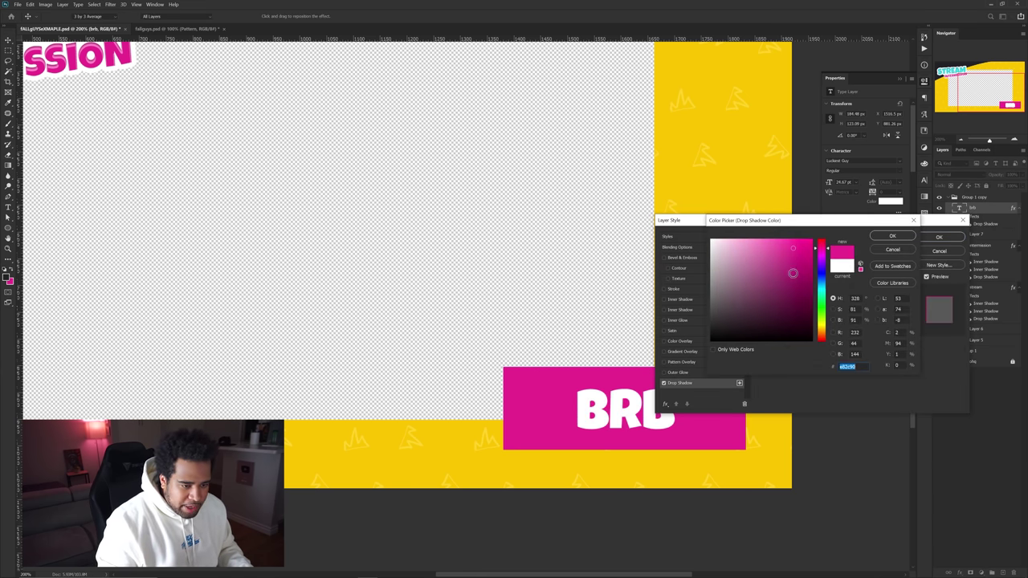
{"action": "left_click", "coordinate": [892, 236]}
{"action": "left_click_drag", "start_coordinate": [795, 287], "coordinate": [814, 262]}
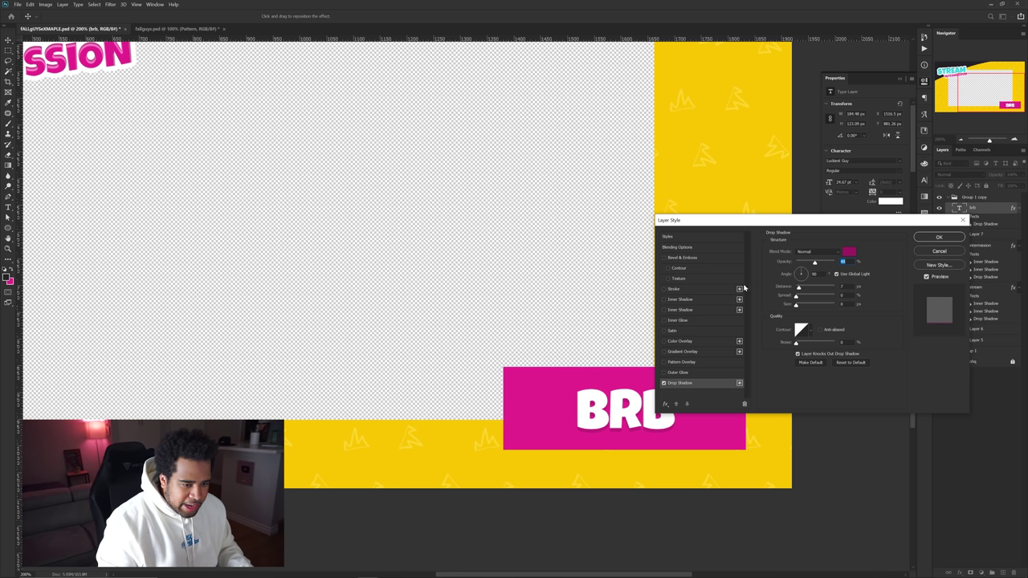
{"action": "left_click", "coordinate": [938, 237]}
- Enlarge the BRB text slightly within the pink rectangle
{"action": "key", "text": "ctrl+t"}
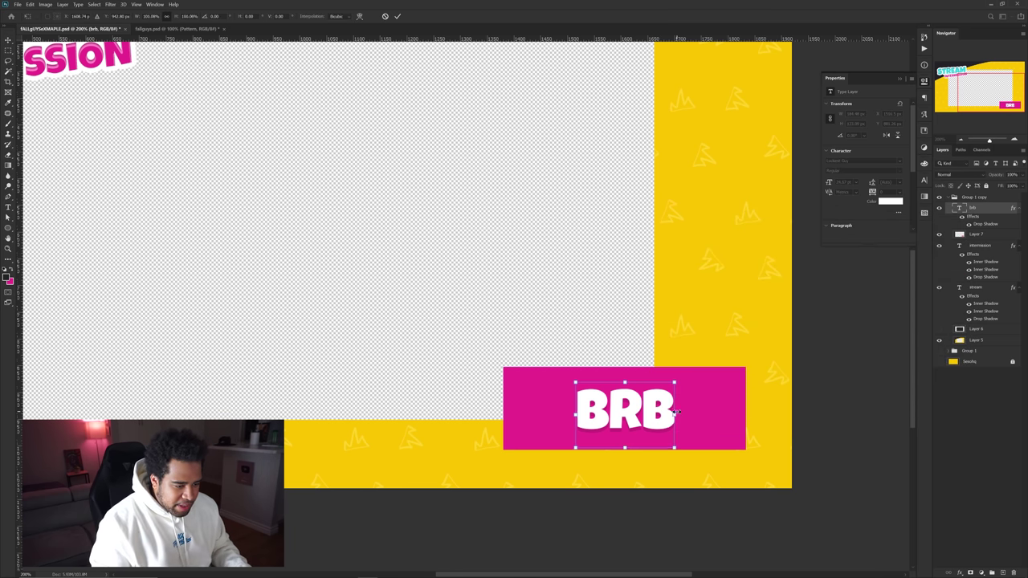
{"action": "left_click_drag", "start_coordinate": [675, 415], "coordinate": [681, 415]}
{"action": "key", "text": "Return"}
- Add a white 7 px centred stroke to the pink rectangle
{"action": "double_click", "coordinate": [995, 238]}
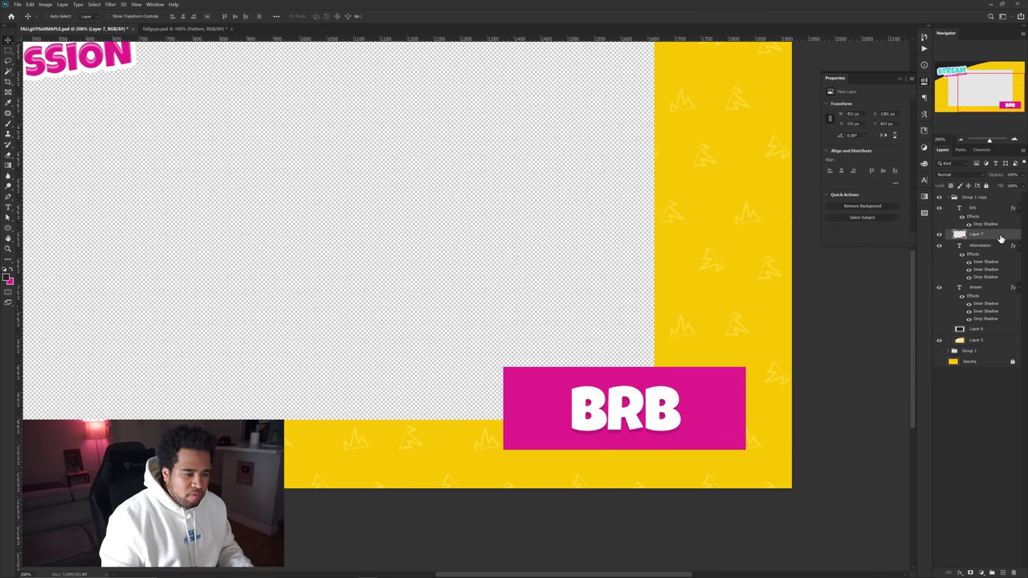
{"action": "left_click", "coordinate": [675, 289]}
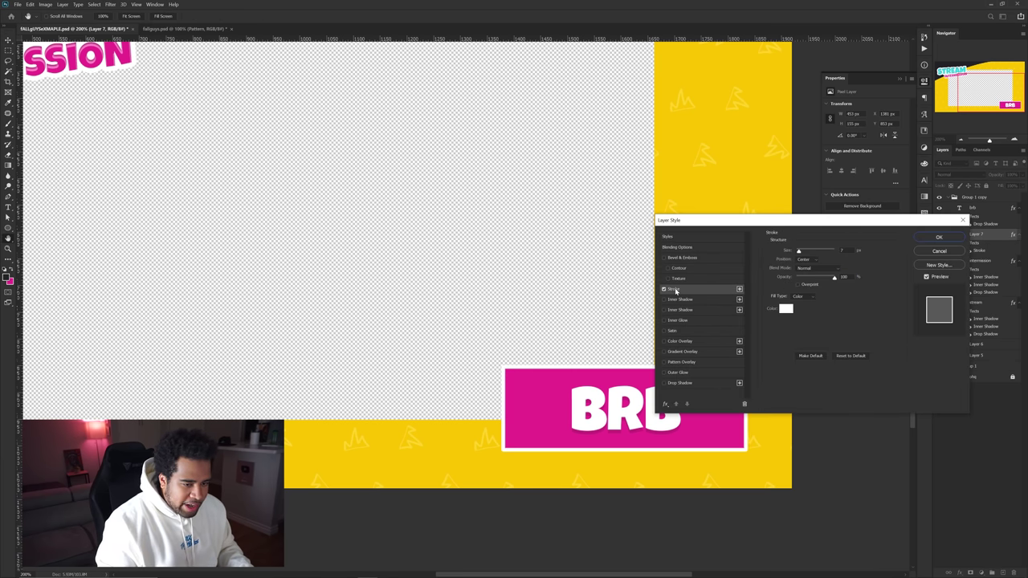
{"action": "left_click", "coordinate": [939, 237]}
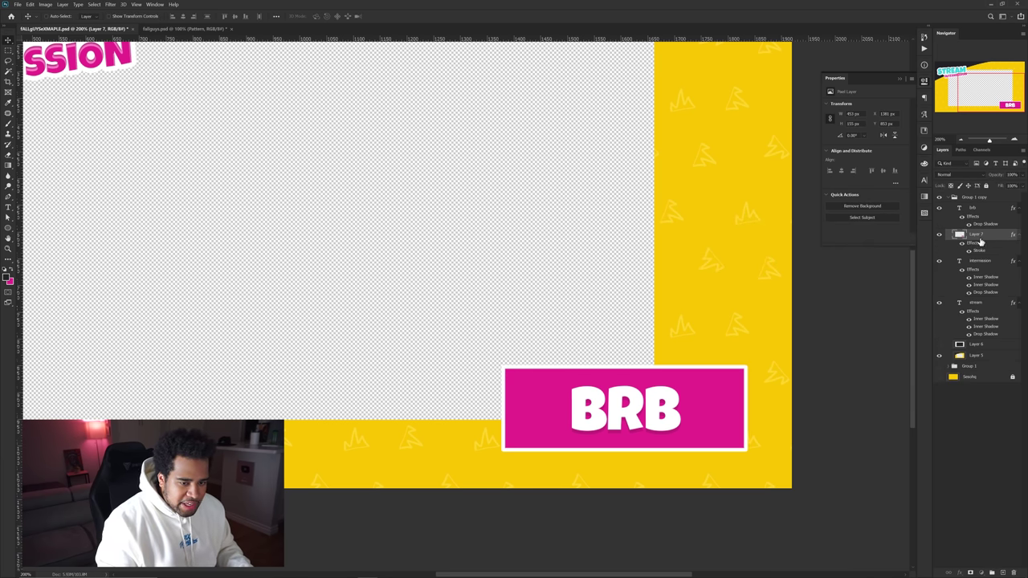
- Rotate the BRB text and its pink rectangle together slightly counterclockwise to match the tilt of the title
{"action": "left_click", "coordinate": [979, 208], "text": "shift"}
{"action": "key", "text": "ctrl+t"}
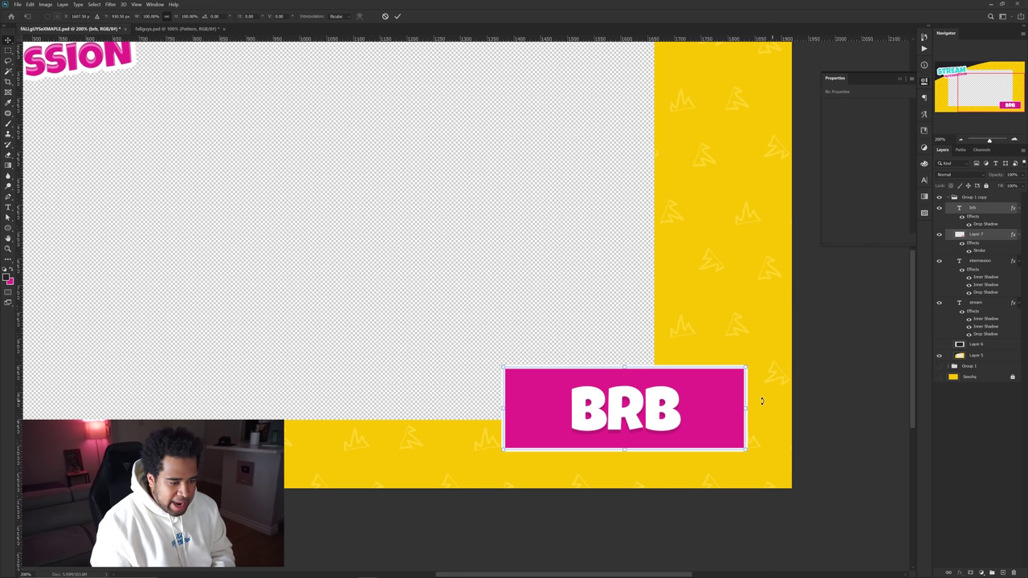
{"action": "left_click_drag", "start_coordinate": [698, 396], "coordinate": [683, 398]}
{"action": "key", "text": "Return"}
{"action": "key", "text": "ctrl+minus"}
{"action": "key", "text": "ctrl+minus"}
{"action": "key", "text": "ctrl+minus"}
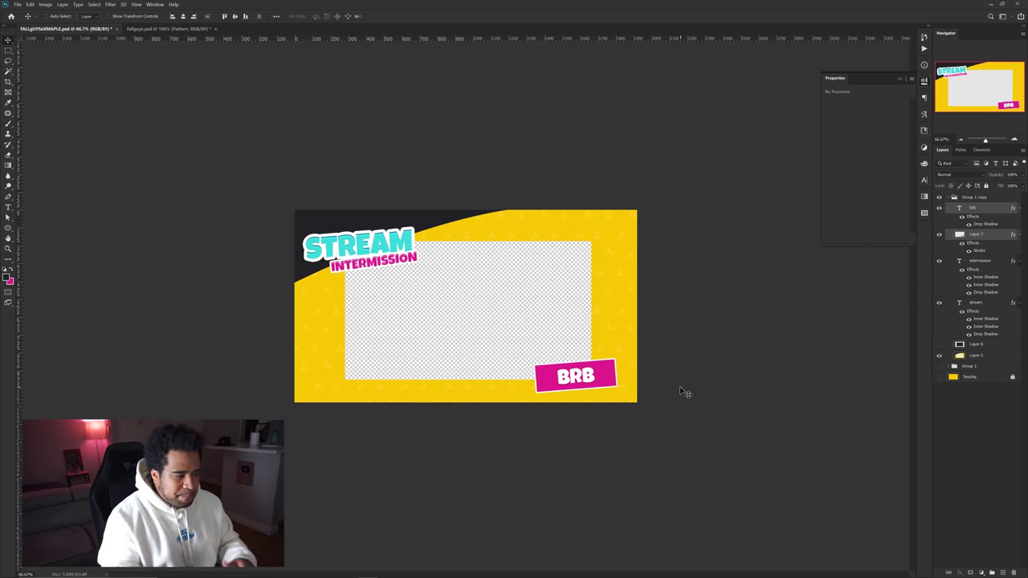